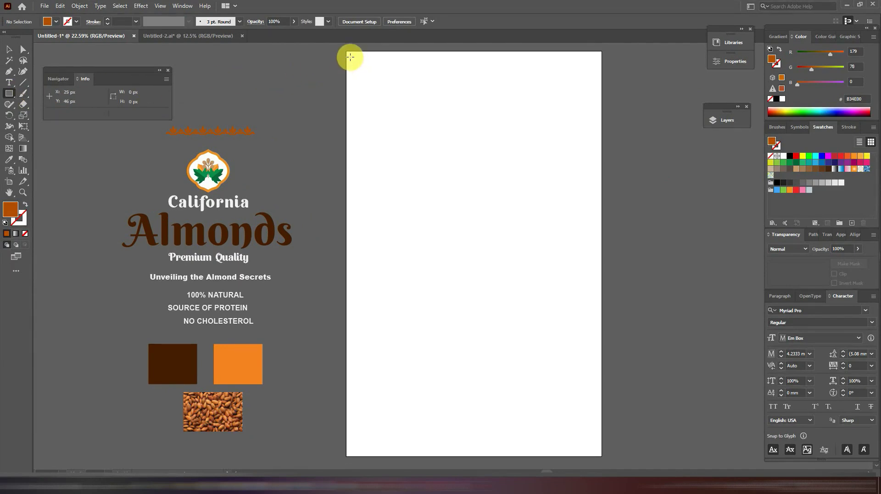
Step: Cover the artboard with a rectangle in light orange F7841C, sampled from the swatch, and lock it
mouse_move(346, 51)
left_mouse_down()
mouse_move(374, 112)
mouse_move(602, 455)
left_mouse_up()
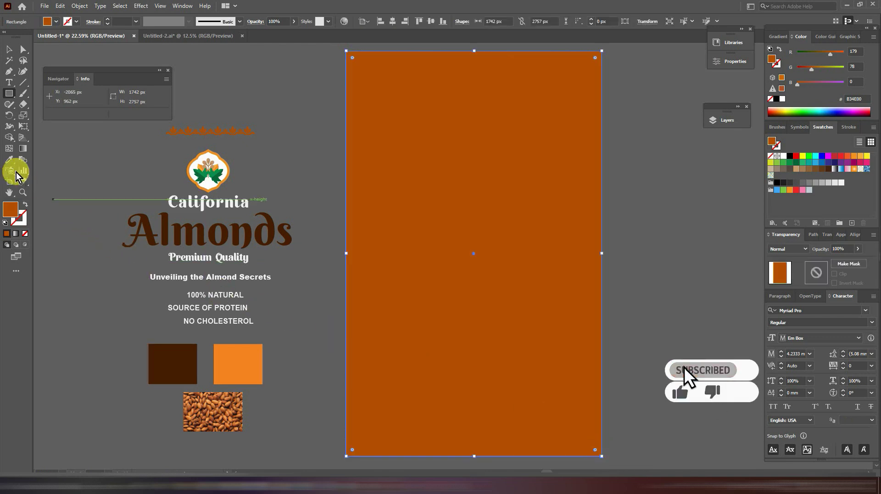
left_click(9, 159)
left_click(243, 364)
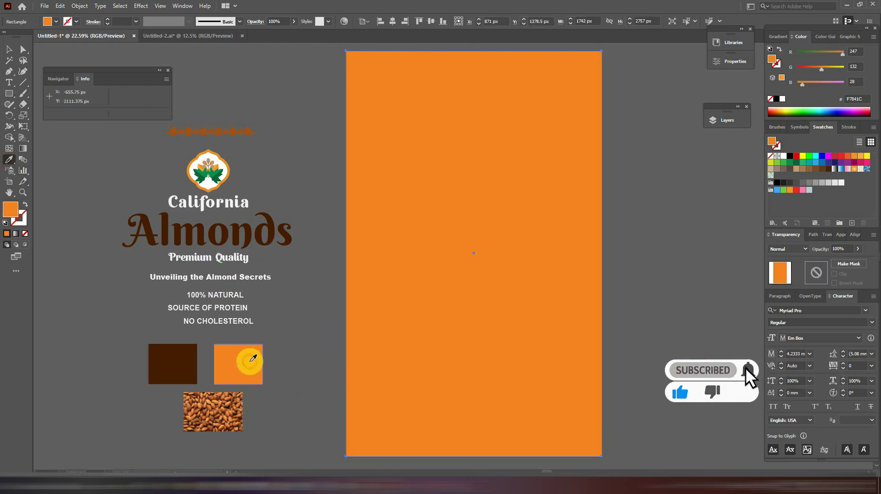
left_click(80, 6)
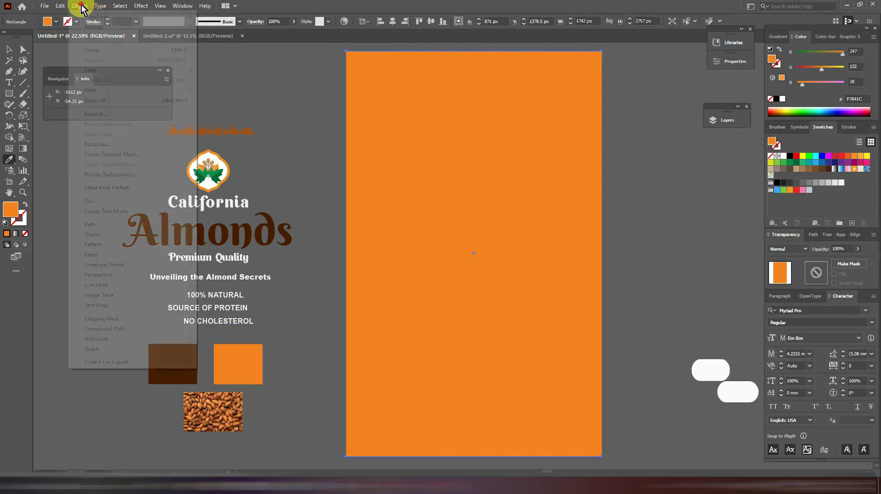
mouse_move(131, 70)
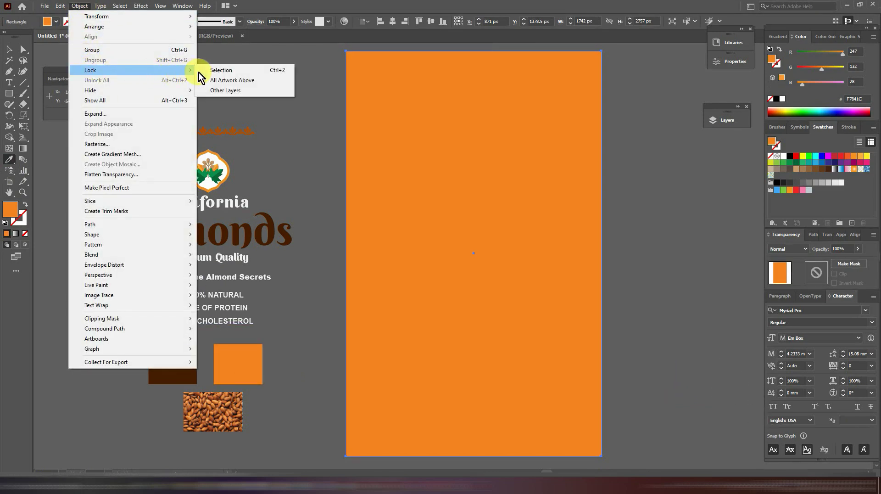
left_click(216, 69)
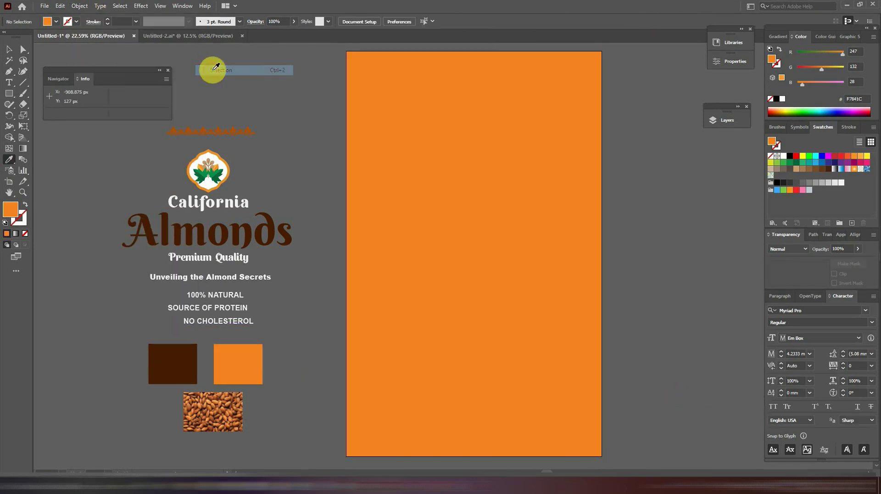
Step: Draw a 1760 × 443 px band across the artboard top and fill it dark brown
left_click(10, 95)
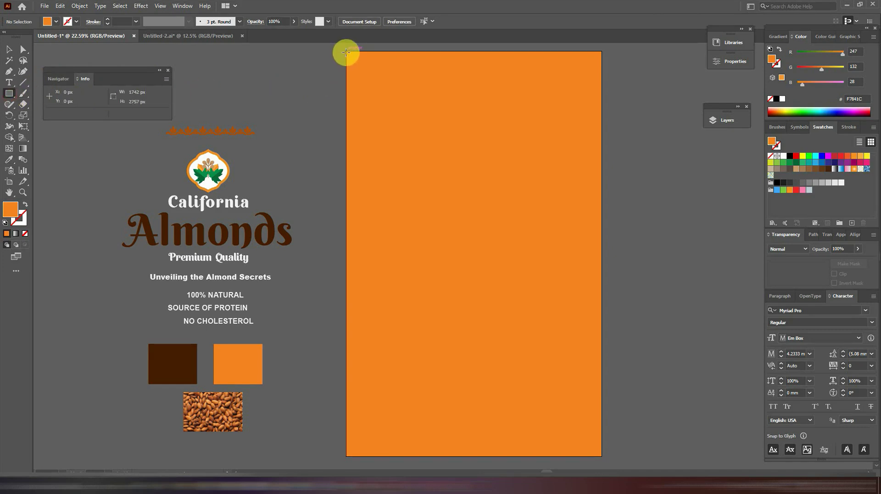
left_click_drag(346, 52, 596, 122)
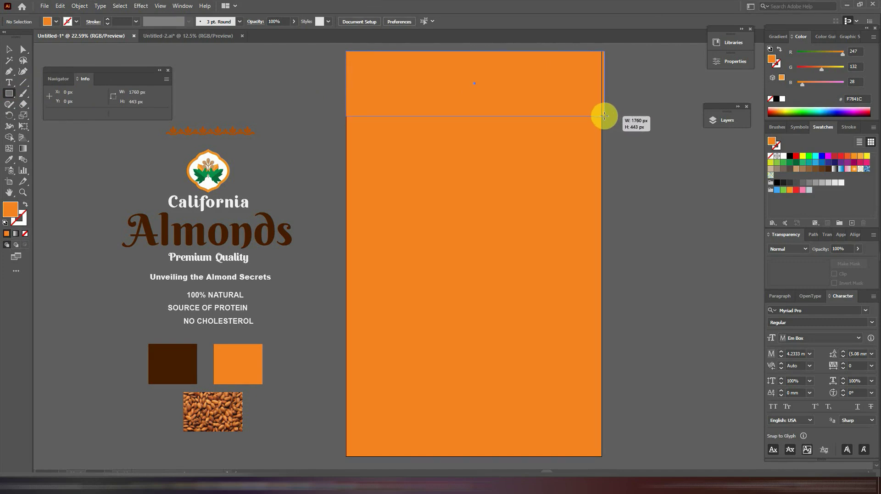
left_click_drag(604, 116, 604, 115)
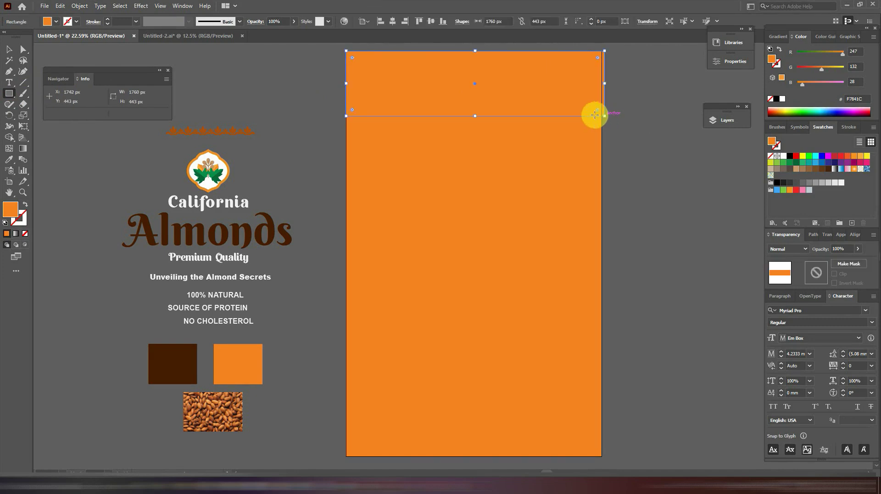
left_click(9, 159)
left_click(178, 355)
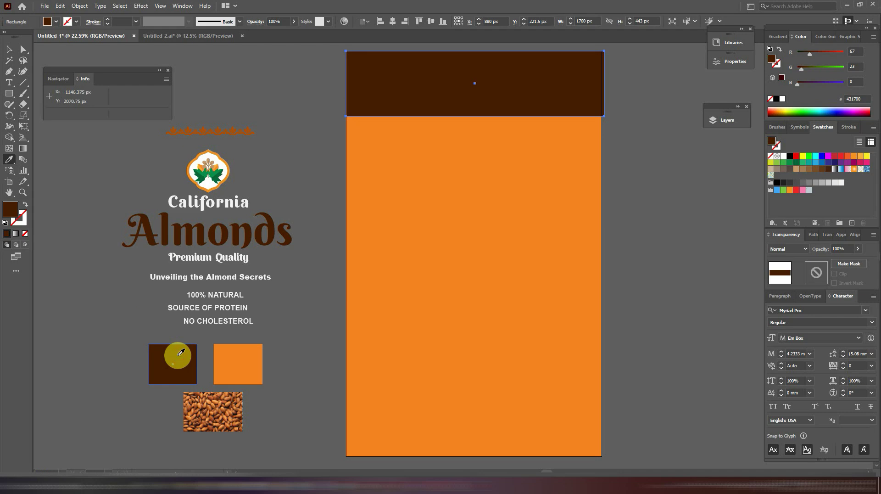
Step: Add a 142 px-tall brown bar along the bottom and lock both brown bands
left_click(9, 93)
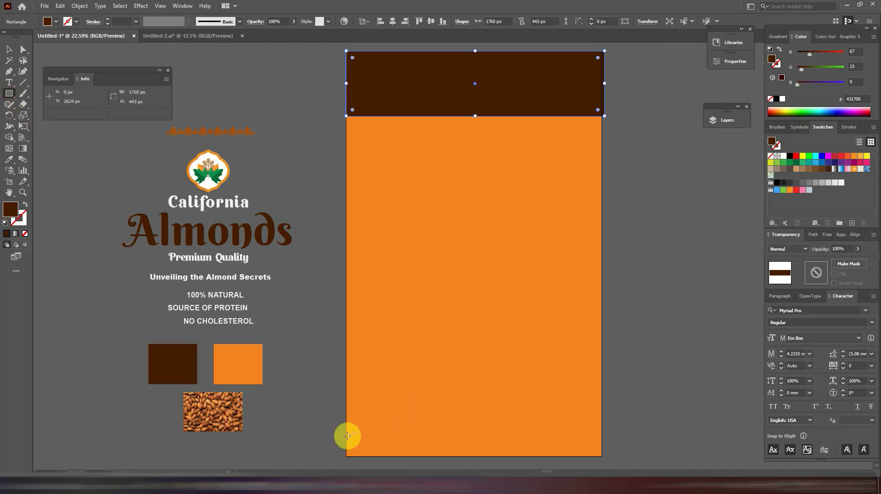
left_click_drag(347, 436, 597, 454)
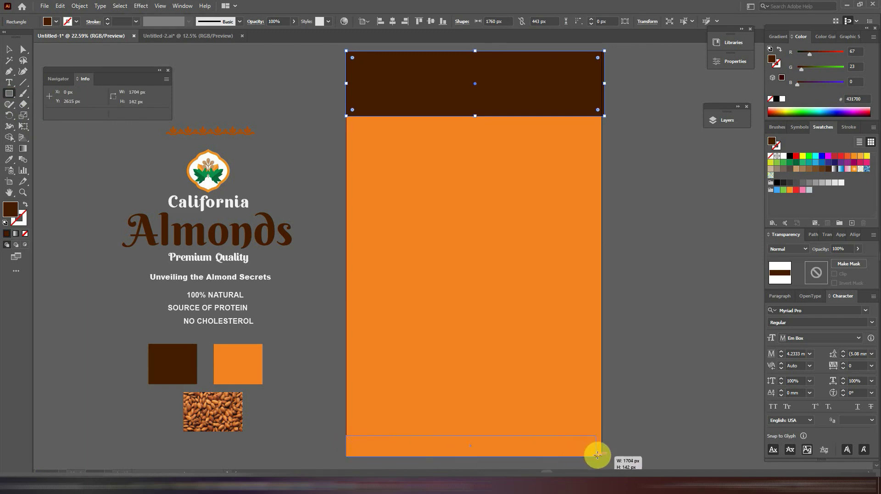
left_click_drag(602, 456, 603, 456)
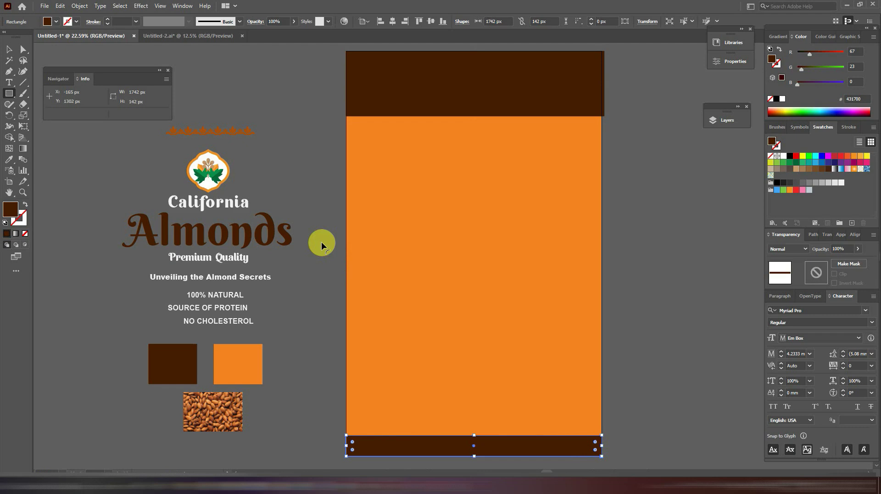
left_click(79, 6)
mouse_move(92, 70)
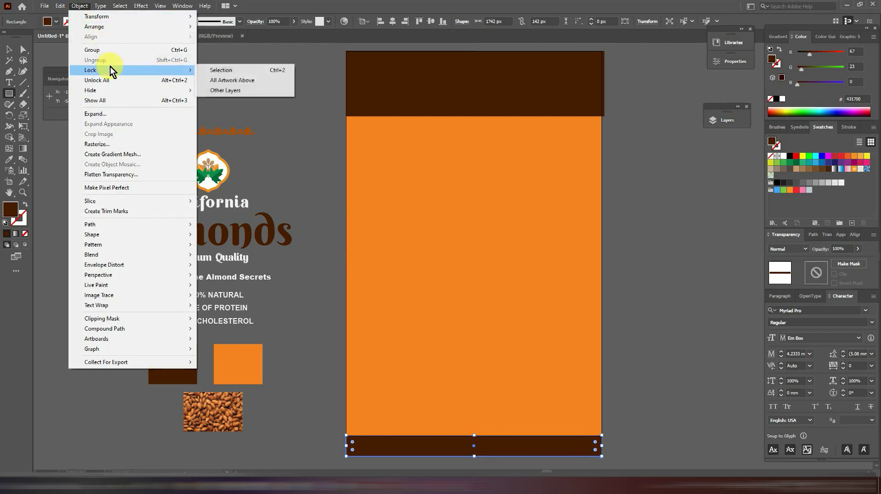
left_click(212, 70)
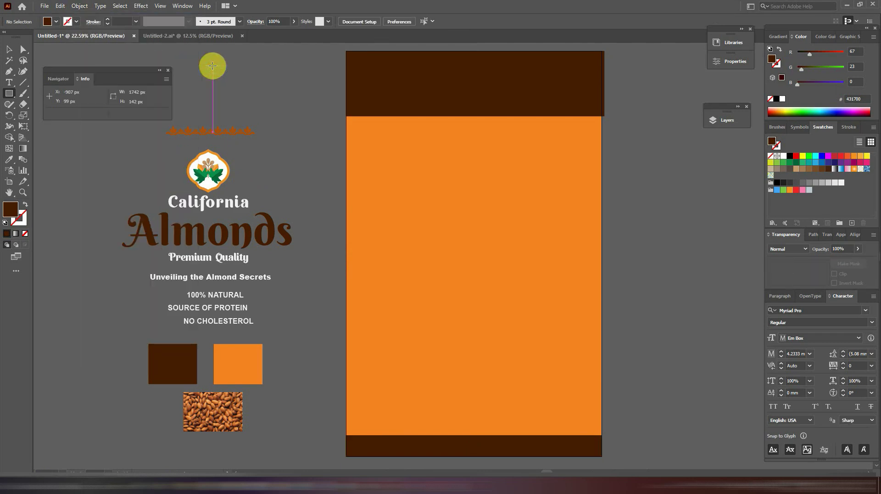
left_click(367, 70)
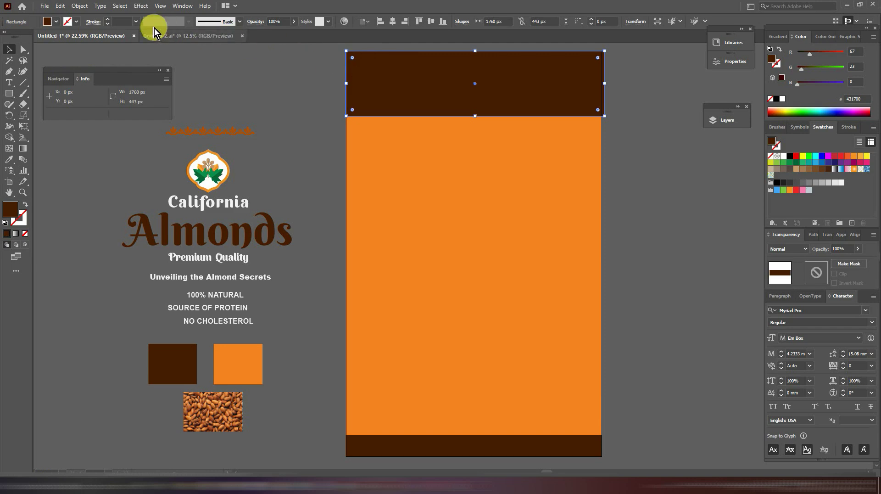
left_click(80, 6)
mouse_move(90, 69)
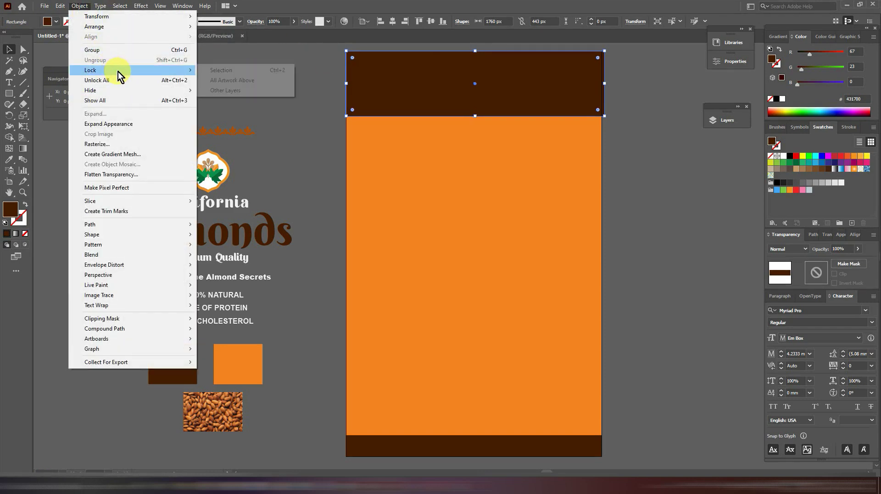
left_click(216, 70)
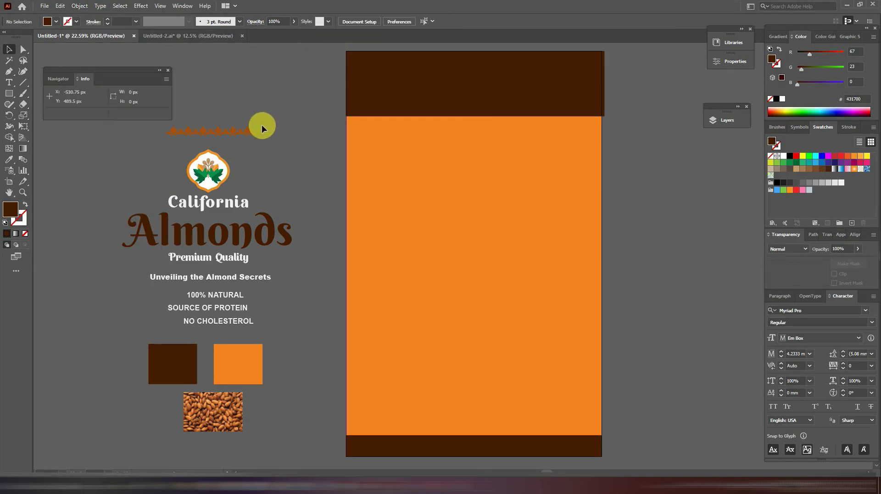
Step: Move the ornament border into the top brown band and bring it to the front
mouse_move(349, 97)
left_mouse_down()
mouse_move(417, 69)
mouse_move(426, 57)
left_mouse_up()
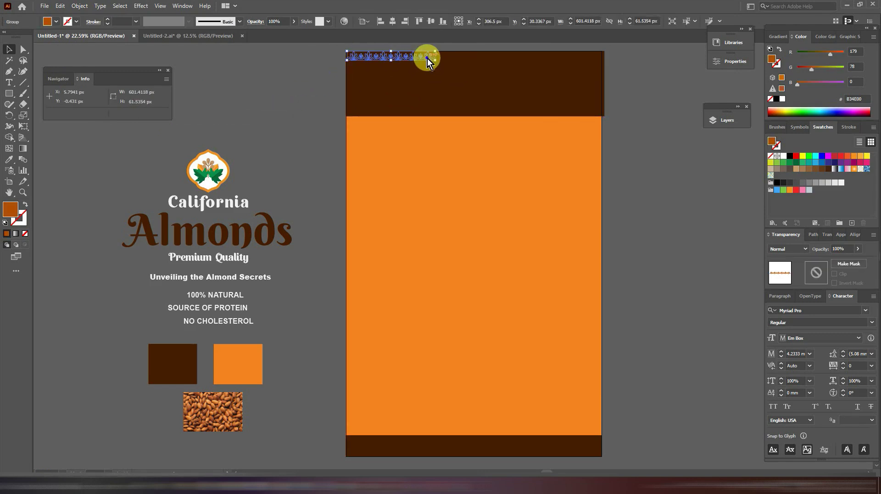
right_click(427, 58)
mouse_move(468, 183)
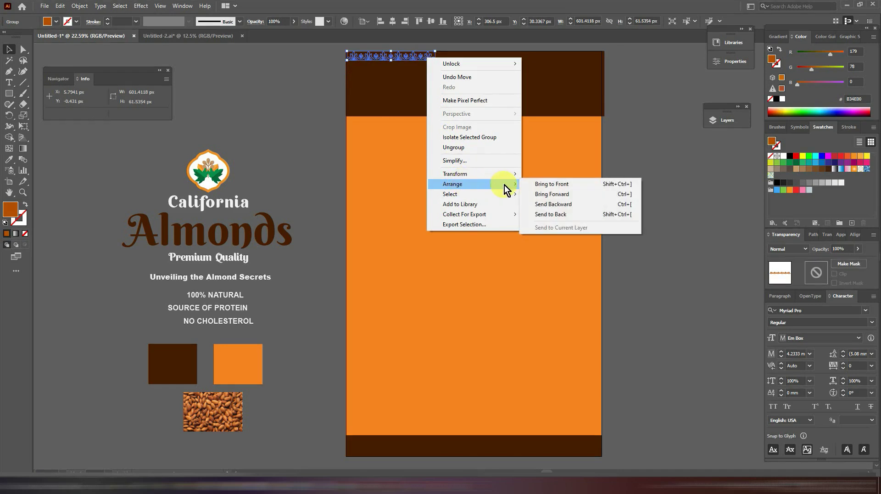
left_click(533, 184)
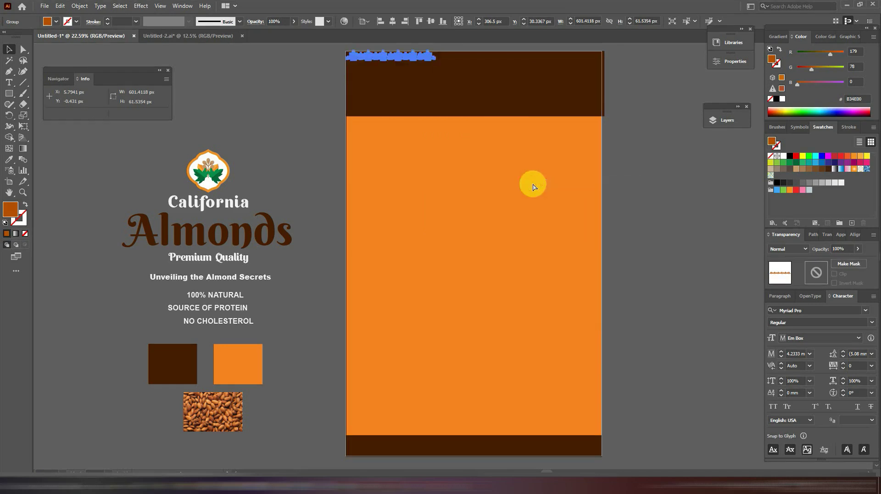
key("ctrl+plus")
key("ctrl+plus")
key("ctrl+plus")
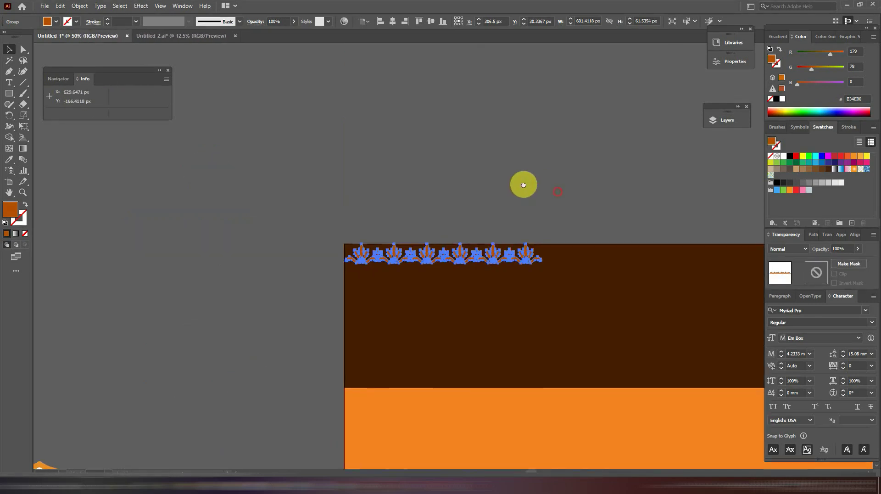
left_click_drag(532, 183, 283, 88)
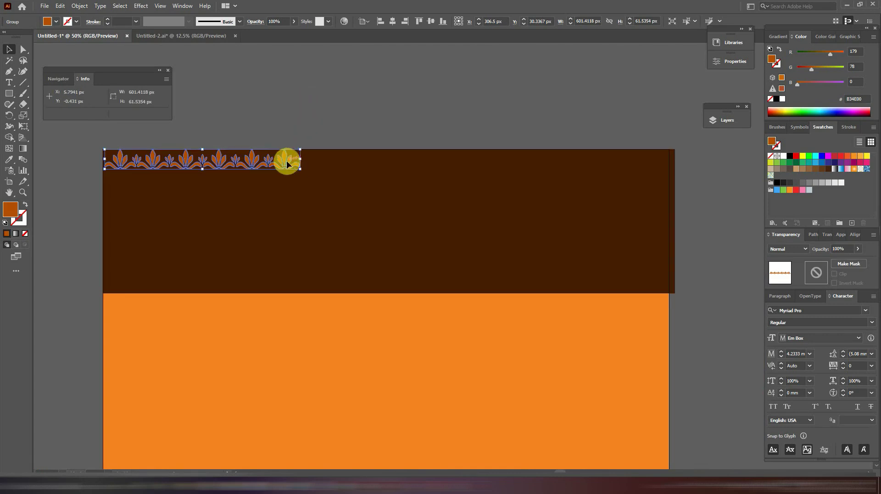
Step: Repeat the ornament twice at 601 px spacing and group the three segments
left_click_drag(286, 161, 485, 172)
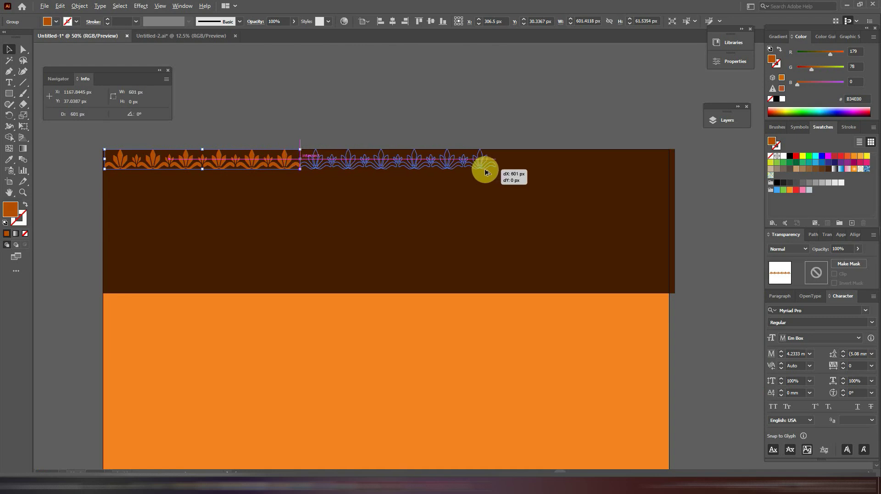
left_click_drag(485, 172, 484, 172)
key("ctrl+d")
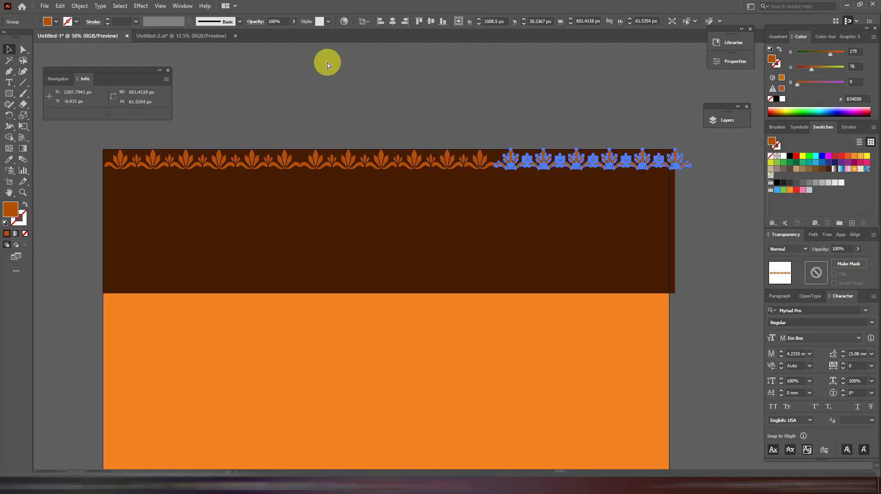
left_click(212, 164)
left_click(353, 159, "shift")
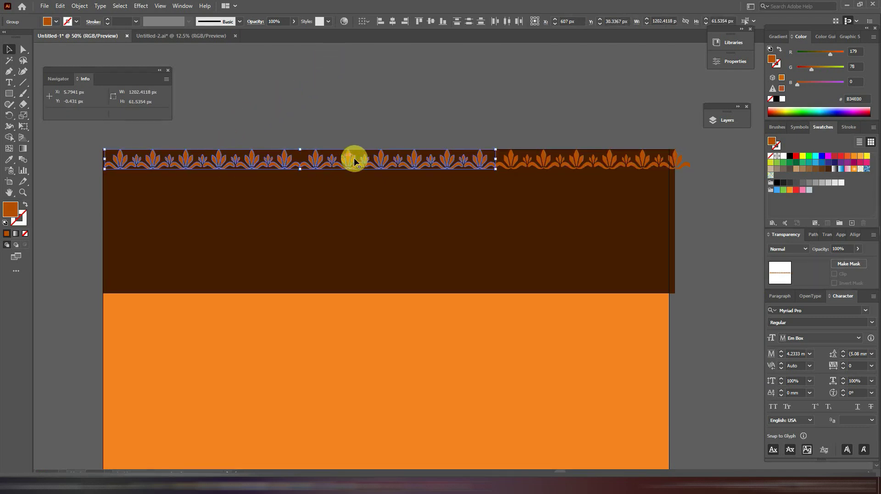
left_click(536, 158, "shift")
right_click(536, 159)
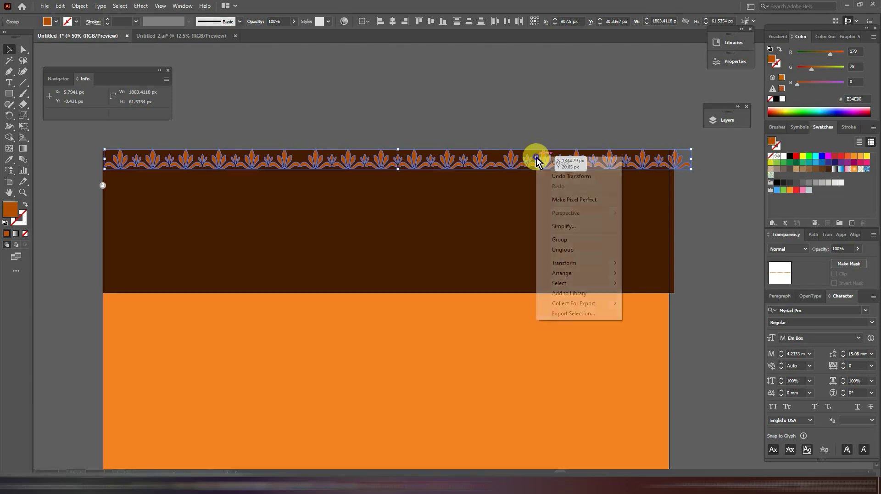
left_click(558, 239)
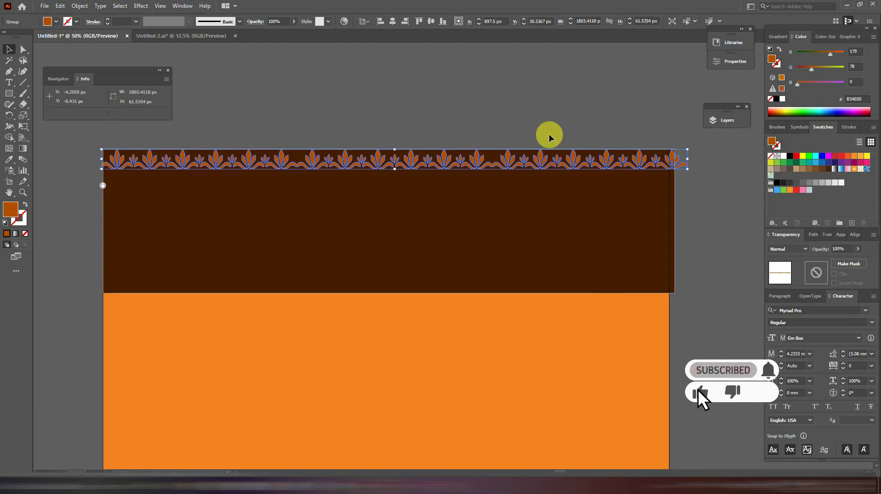
key("ctrl+minus")
Step: Duplicate the border in 62 px steps to fill the orange area with ornament rows
scroll(516, 164, "down", 5)
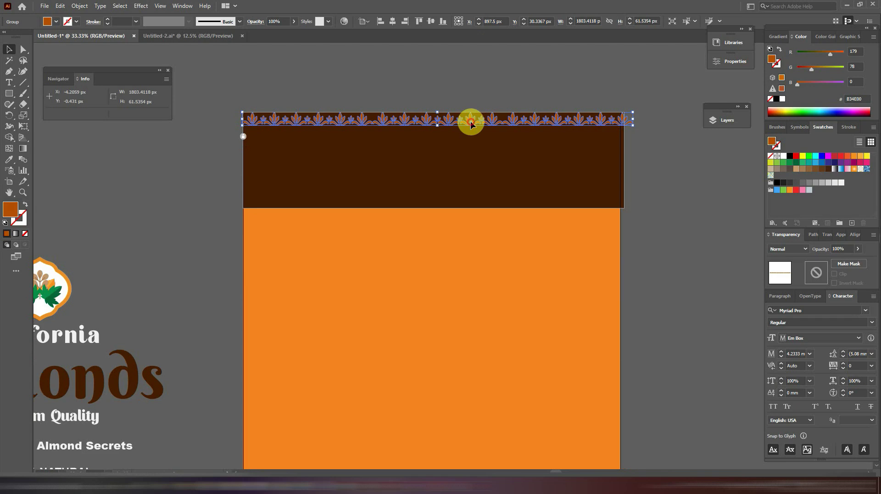
left_click_drag(471, 124, 471, 140)
key("ctrl+d")
key("ctrl+d")
key("ctrl+d")
key("ctrl+d")
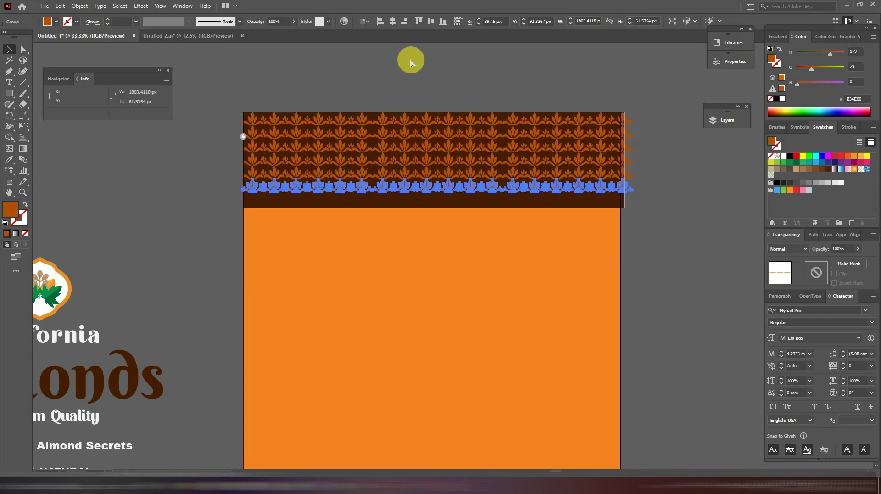
key("ctrl+d")
key("ctrl+d")
key("ctrl+d")
key("ctrl+d")
key("ctrl+d")
key("ctrl+d")
key("ctrl+d")
key("ctrl+d")
key("ctrl+d")
key("ctrl+d")
key("ctrl+d")
key("ctrl+d")
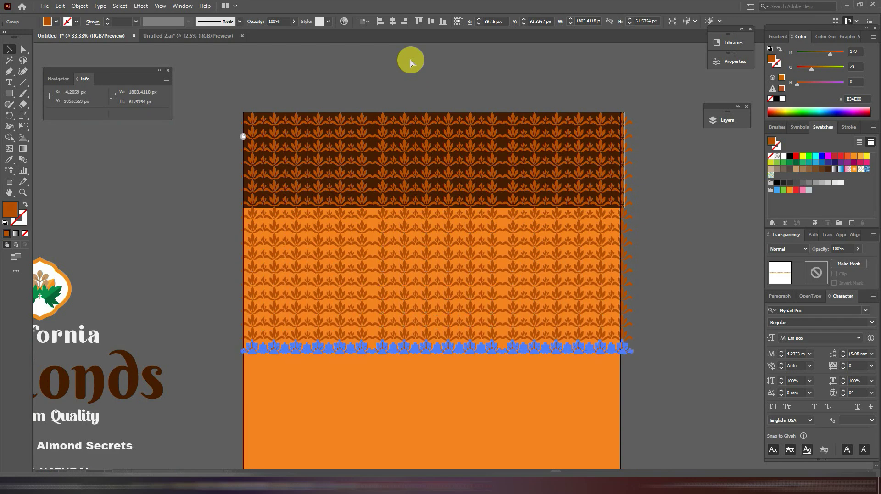
key("ctrl+d")
key("ctrl+d")
key("ctrl+d")
key("ctrl+d")
key("ctrl+d")
key("ctrl+d")
key("ctrl+minus")
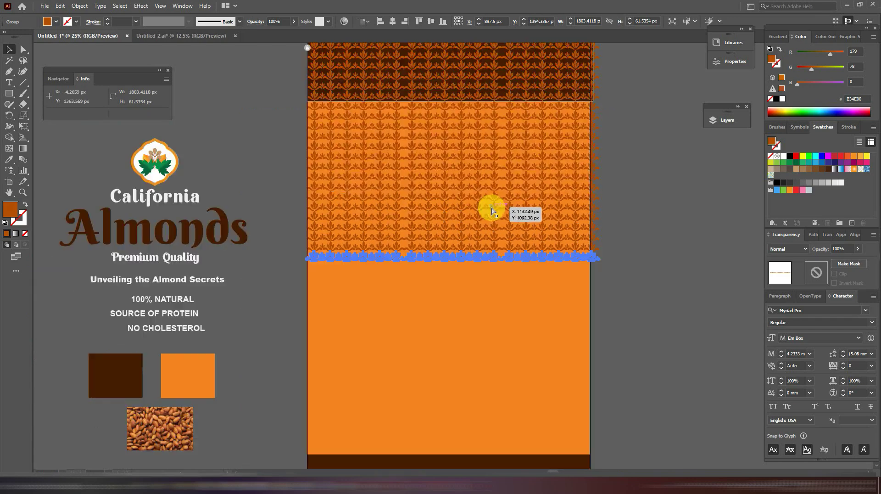
key("ctrl+minus")
key("ctrl+d")
key("ctrl+d")
key("ctrl+d")
key("ctrl+d")
key("ctrl+d")
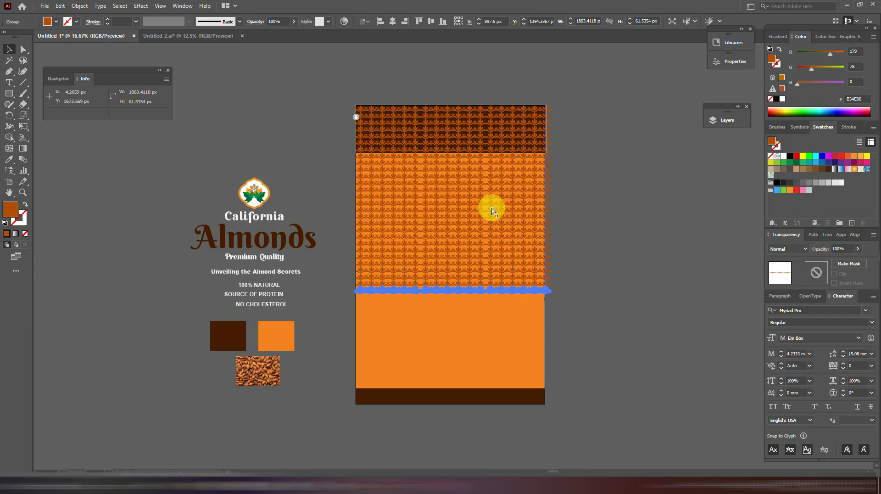
key("ctrl+d")
key("ctrl+d")
key("ctrl+d")
key("ctrl+d")
key("ctrl+d")
key("ctrl+d")
key("ctrl+d")
key("ctrl+d")
key("ctrl+d")
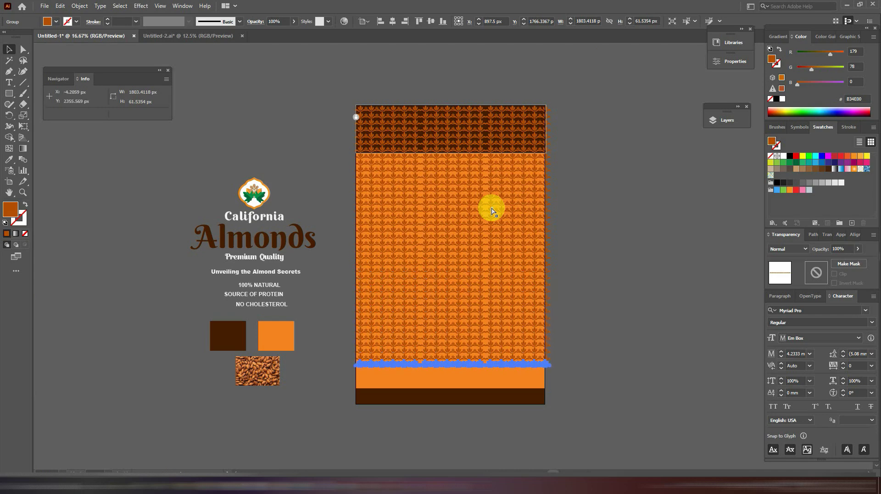
key("ctrl+d")
key("ctrl+d")
key("ctrl+d")
key("ctrl+d")
key("ctrl+d")
key("ctrl+plus")
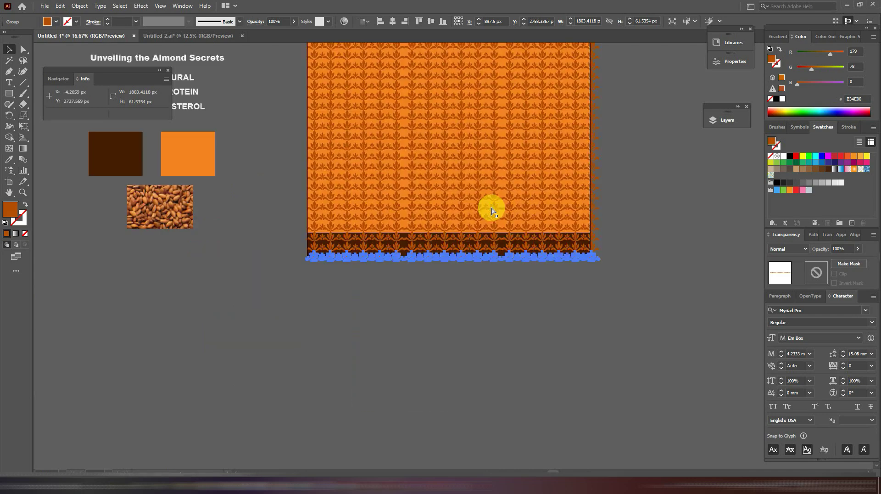
left_click_drag(626, 250, 592, 421)
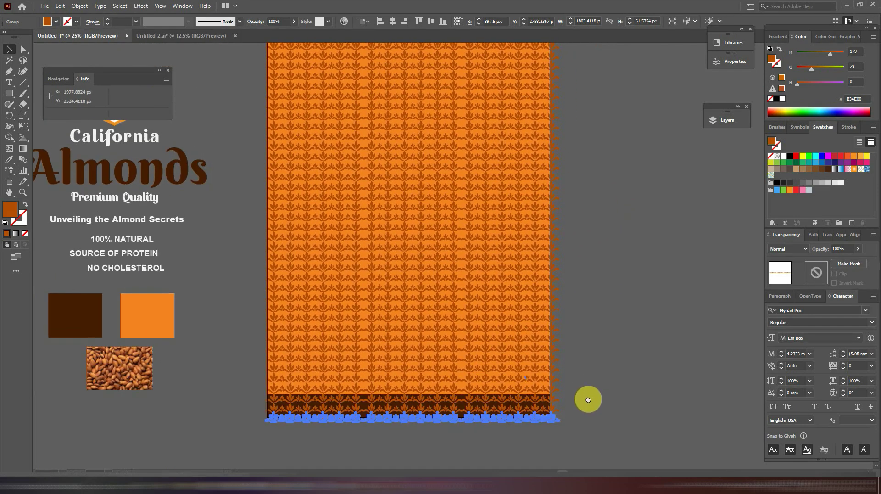
key("ctrl+minus")
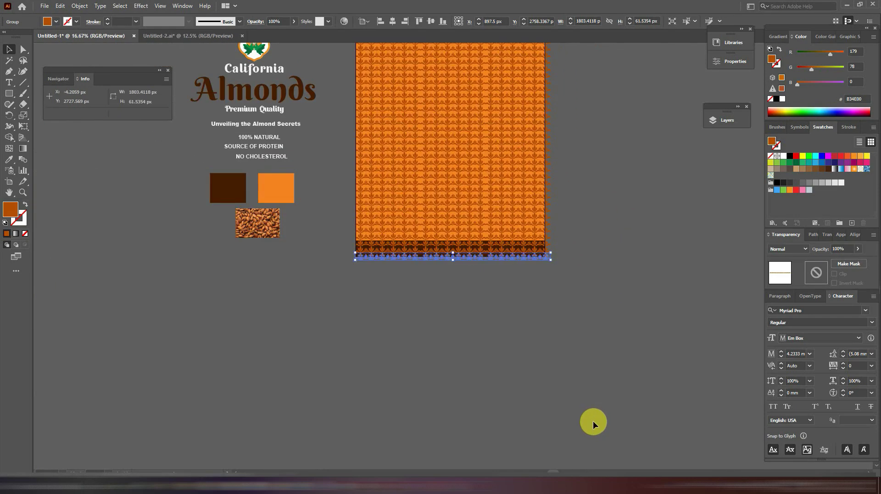
left_click_drag(641, 211, 621, 324)
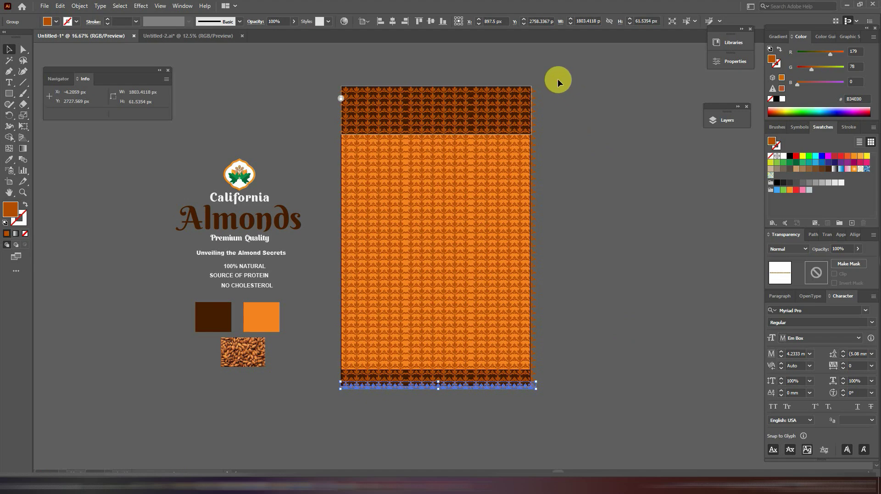
Step: Group all the pattern rows and set them to Multiply at 10% opacity
left_click_drag(371, 406, 536, 356)
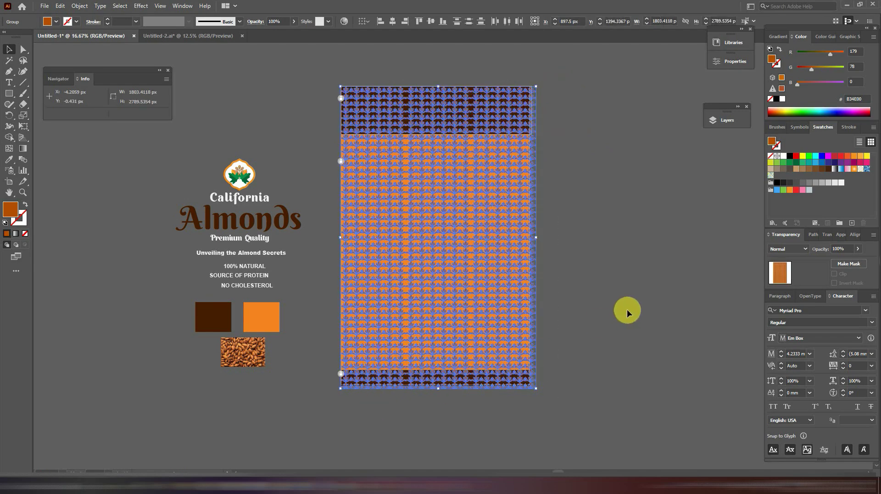
key("shift+Left")
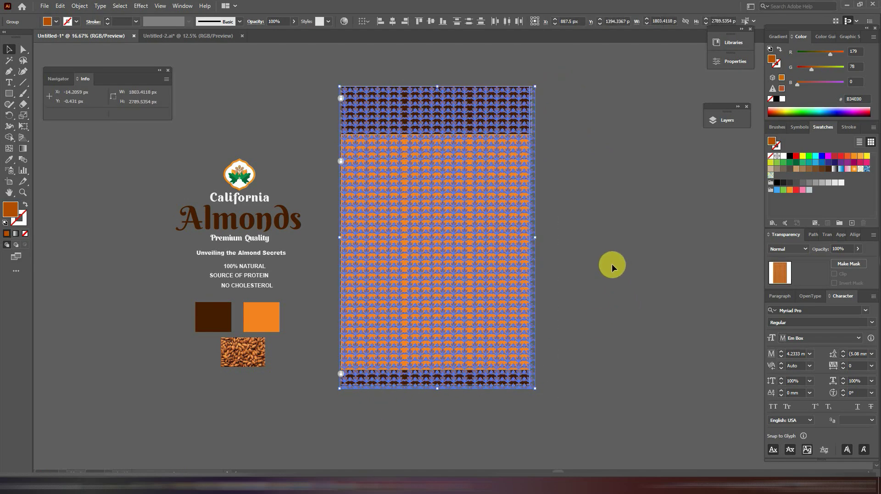
right_click(454, 204)
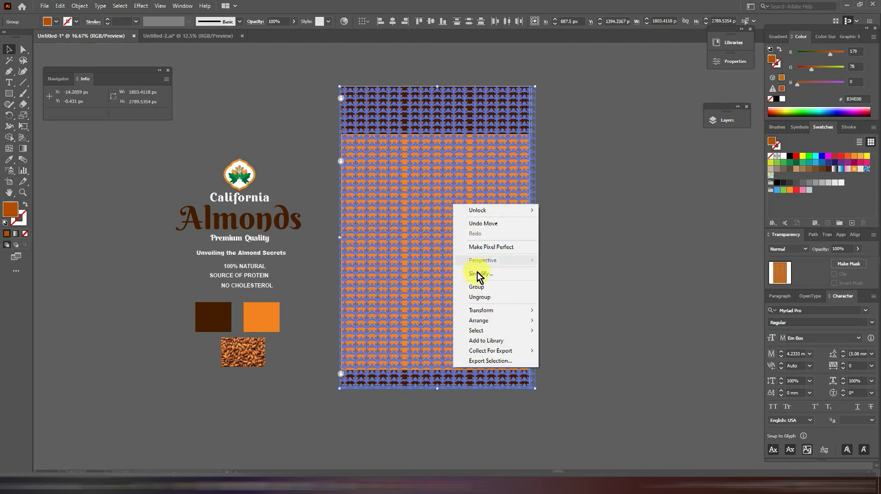
left_click(477, 286)
left_click(804, 249)
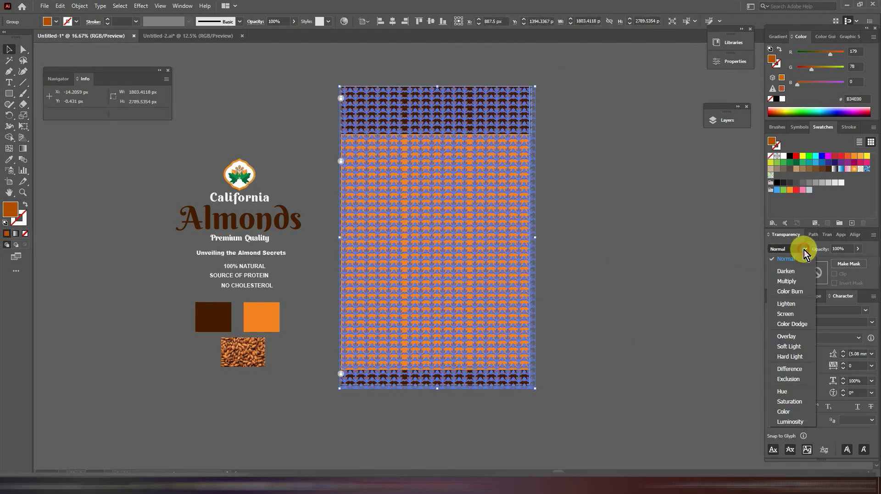
left_click(787, 281)
type("10")
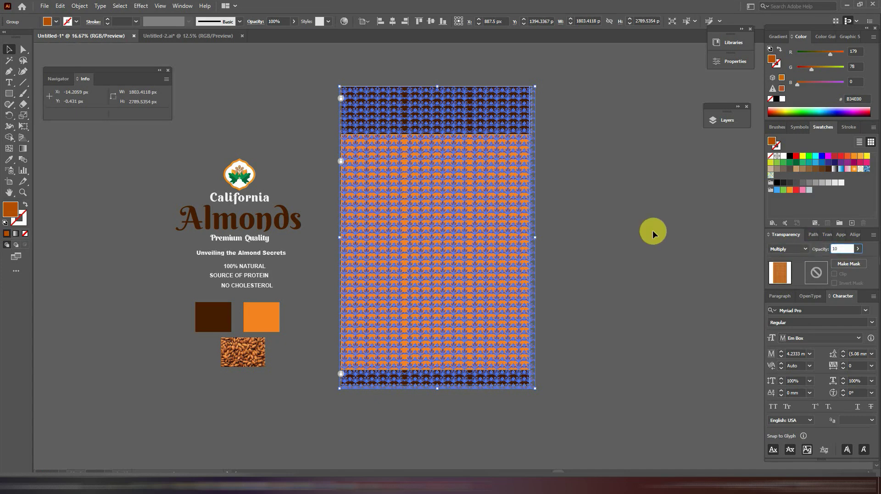
left_click(653, 229)
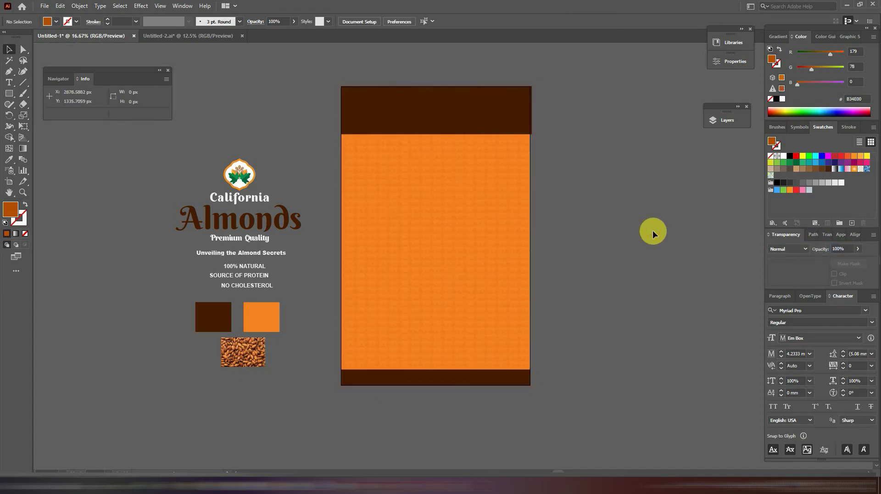
left_click(343, 122)
Step: Place the floral border across the artboard top, keeping its Multiply blend at 20%
left_click_drag(348, 109, 422, 114)
left_click(593, 200)
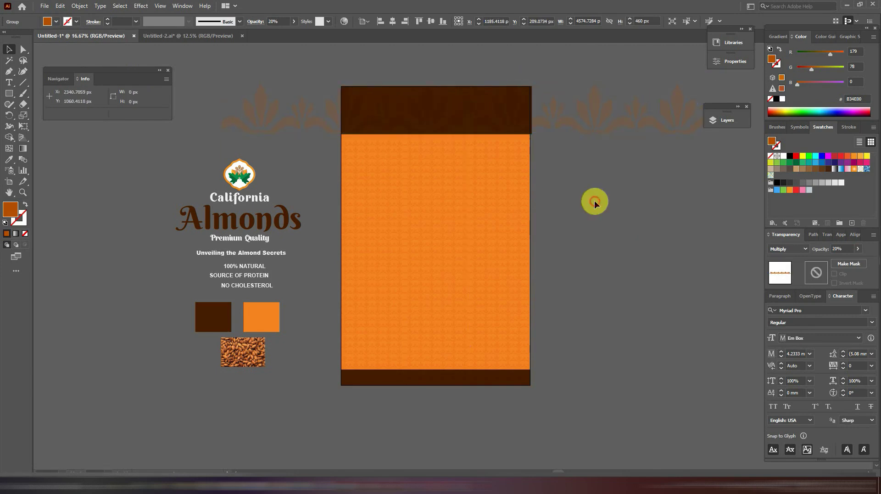
left_click(578, 129)
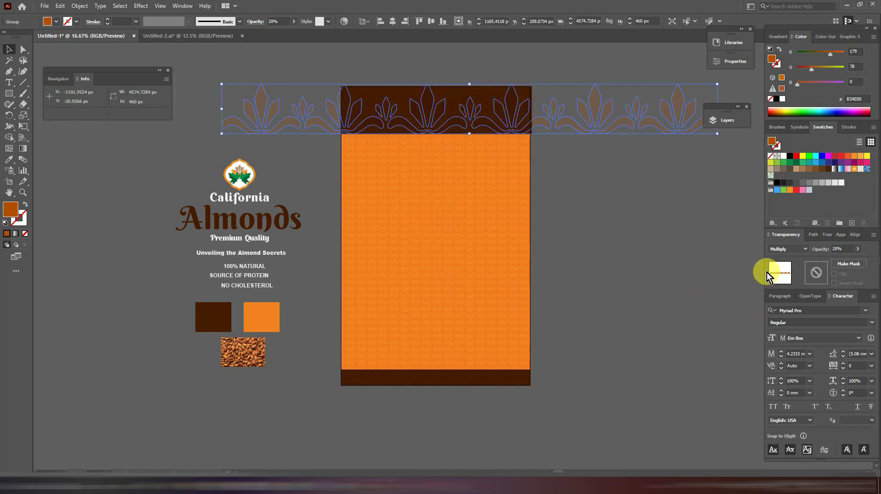
left_click(799, 252)
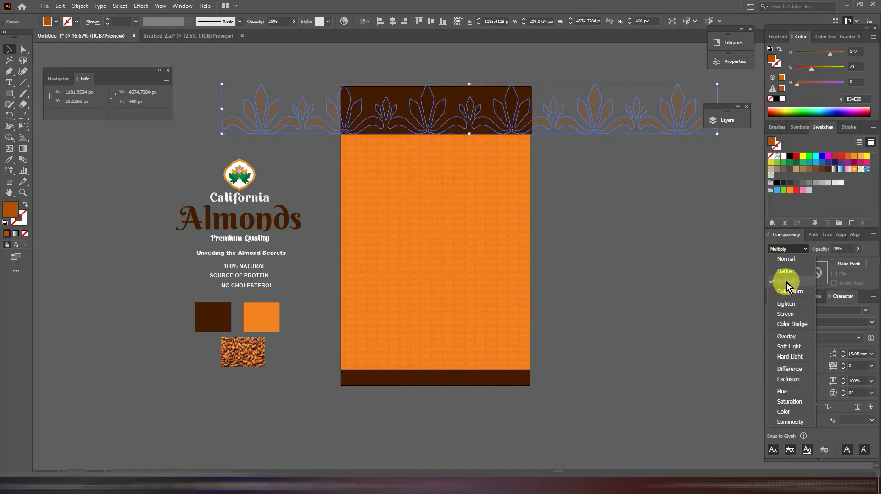
left_click(858, 251)
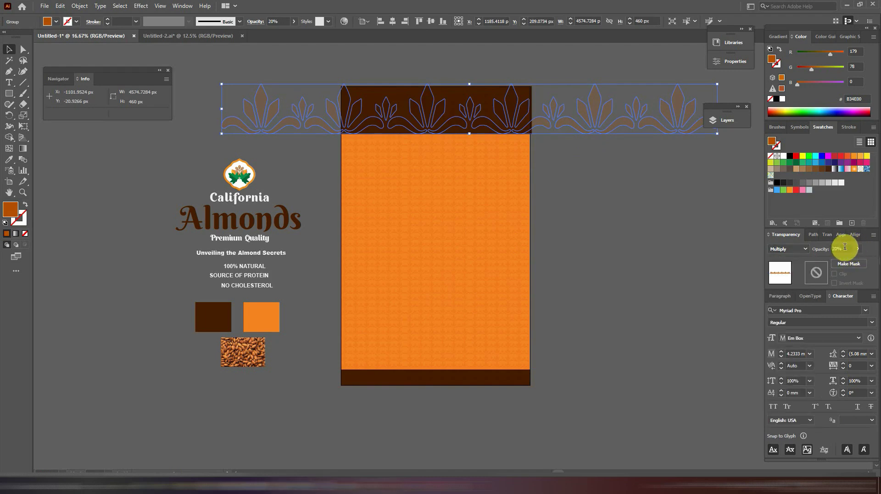
left_click(685, 232)
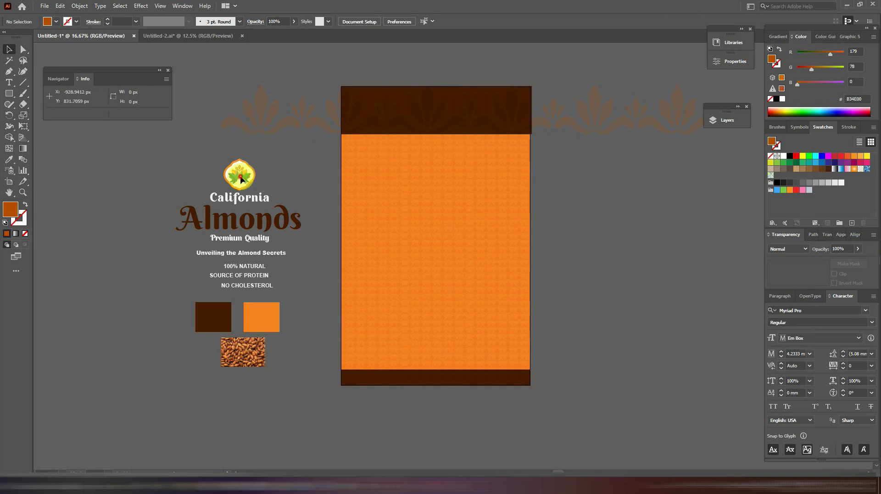
Step: Place the almond logo on the orange front, in front of the background, centred horizontally
left_click_drag(240, 178, 435, 163)
right_click(431, 161)
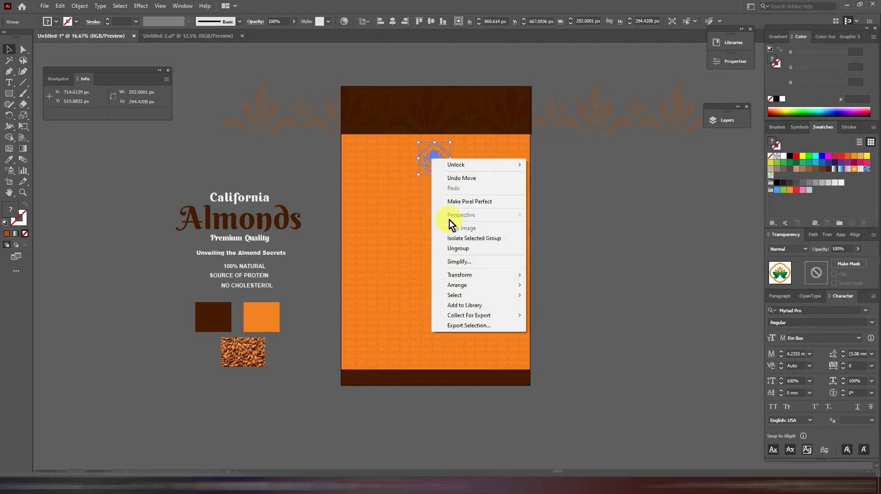
mouse_move(457, 284)
left_click(544, 284)
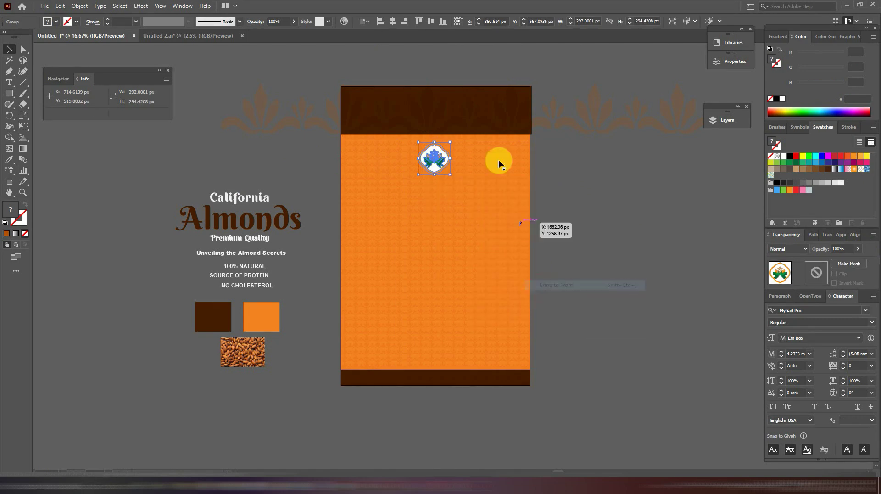
left_click(391, 23)
type("871")
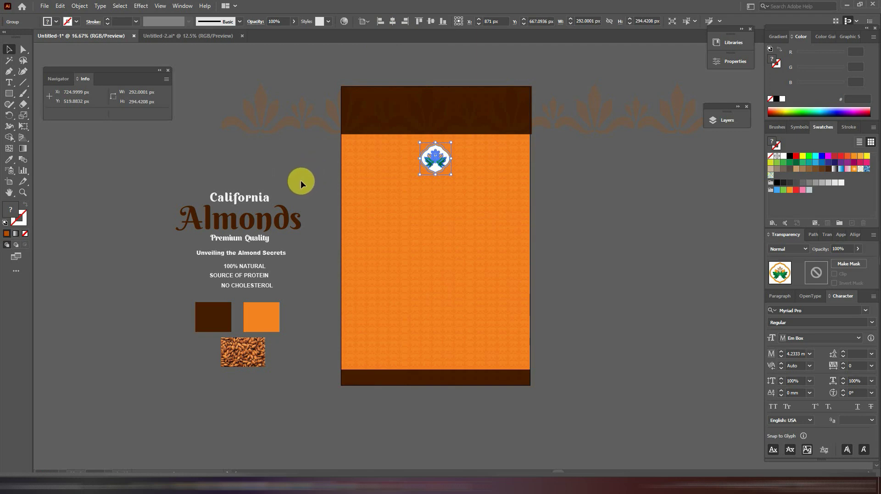
Step: Put the California Almonds Premium Quality title below the logo, group them, and centre the group
left_click(258, 236)
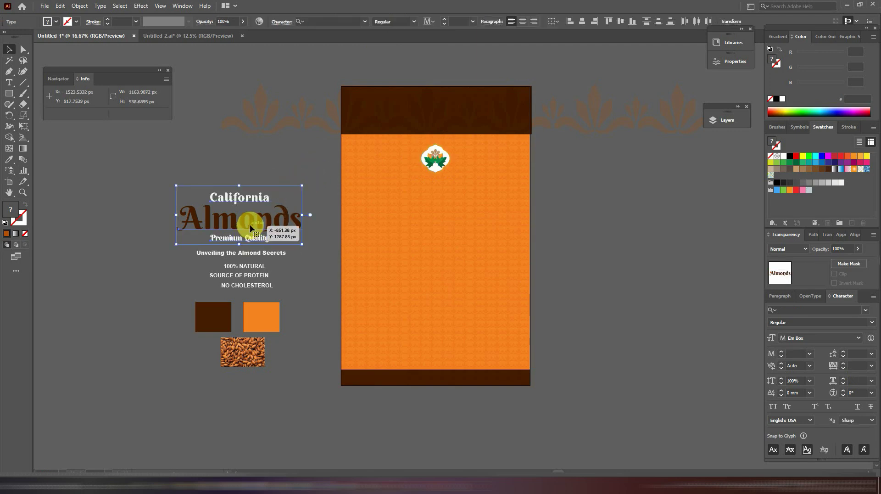
left_click_drag(250, 228, 445, 211)
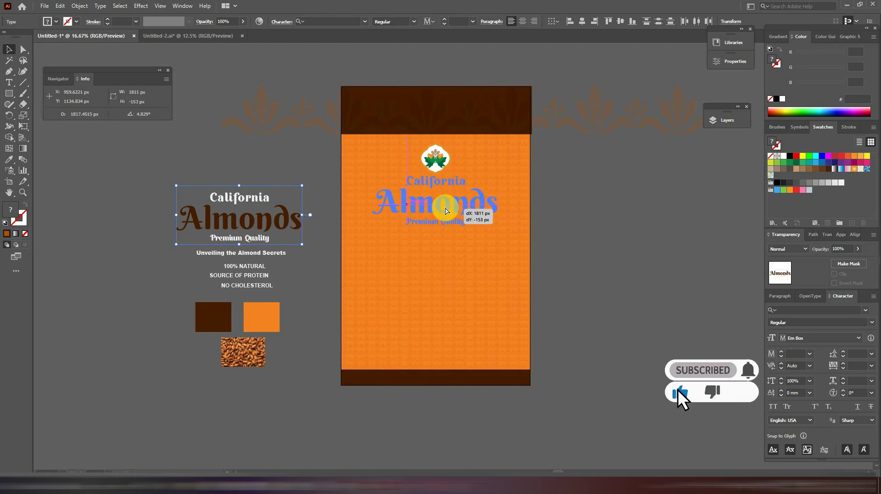
mouse_move(445, 211)
left_mouse_down()
mouse_move(431, 197)
mouse_move(442, 208)
mouse_move(441, 181)
left_mouse_up()
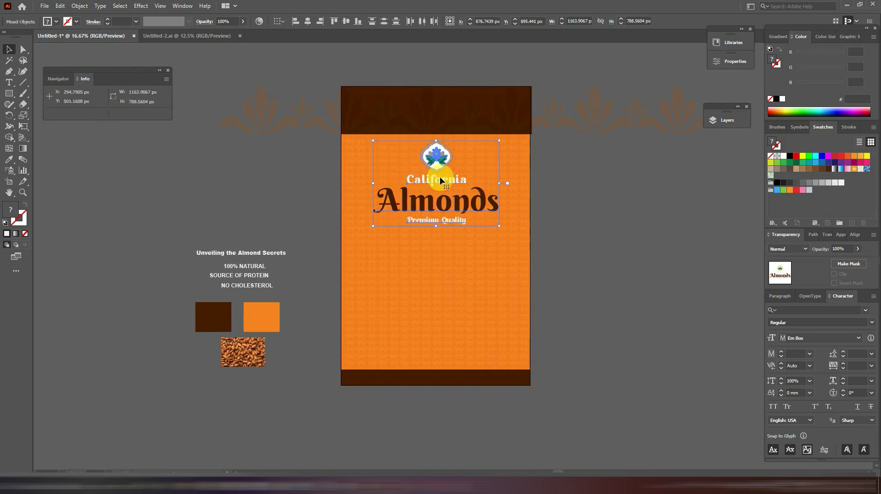
right_click(441, 180)
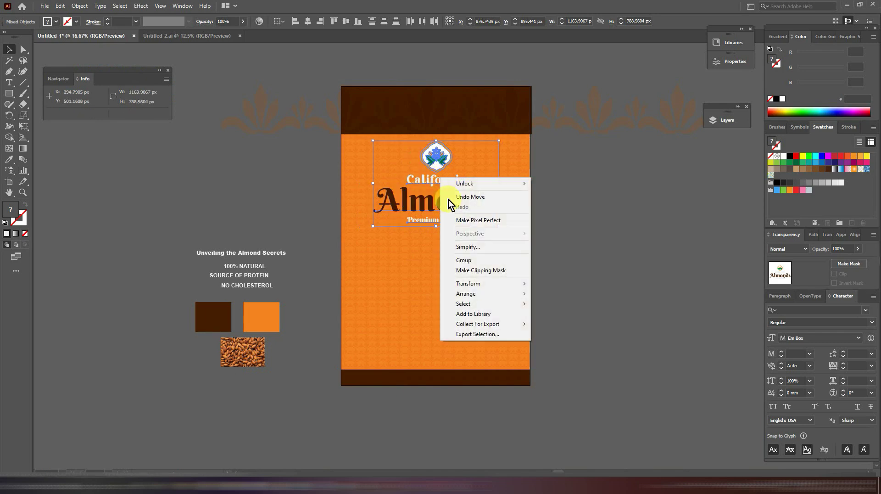
left_click(465, 260)
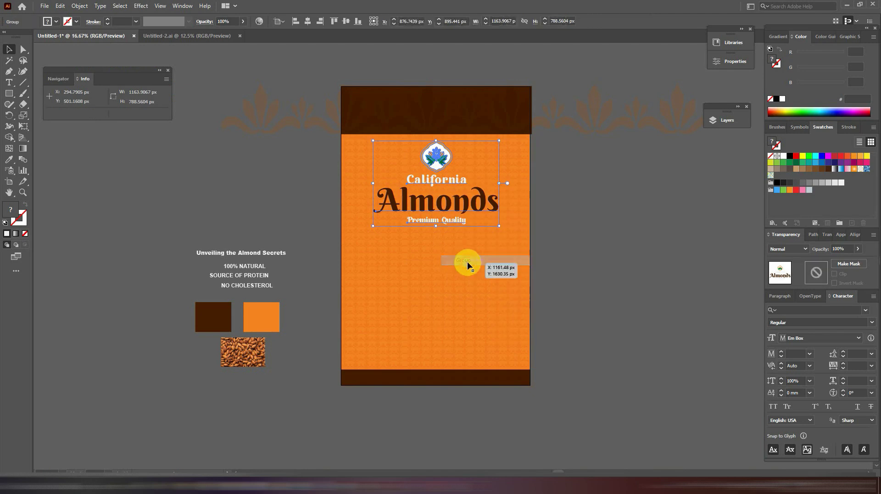
left_click(307, 24)
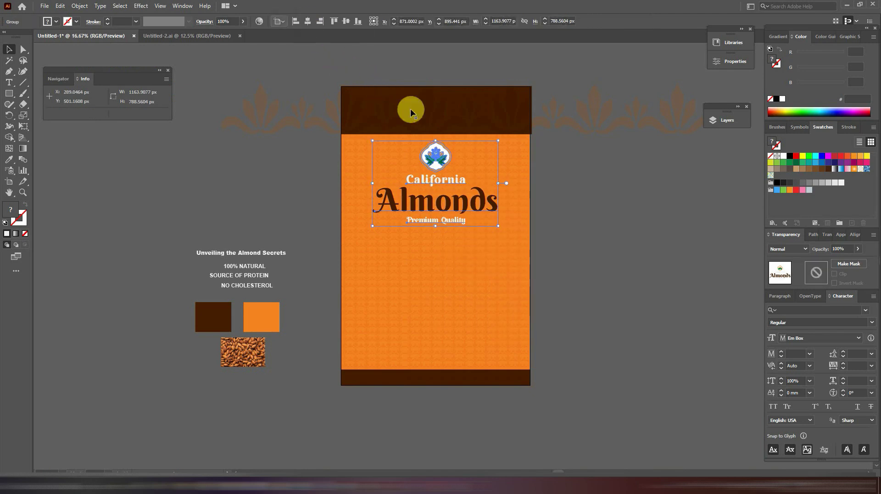
left_click(576, 260)
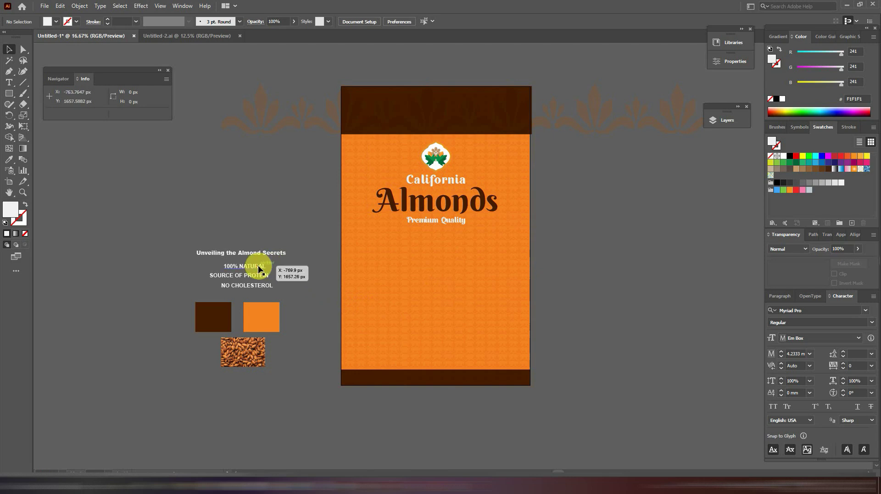
Step: Place 100% NATURAL at the left of the bottom band, in front of it
left_click_drag(259, 270, 384, 380)
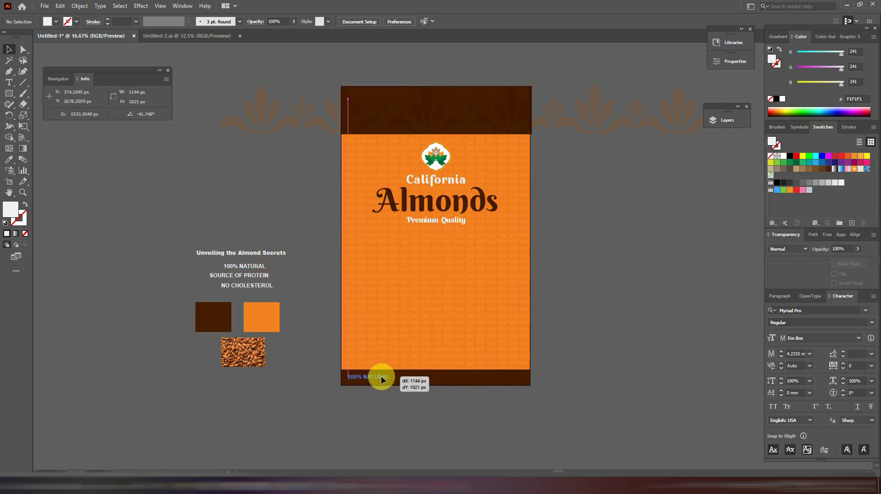
left_click_drag(383, 380, 383, 381)
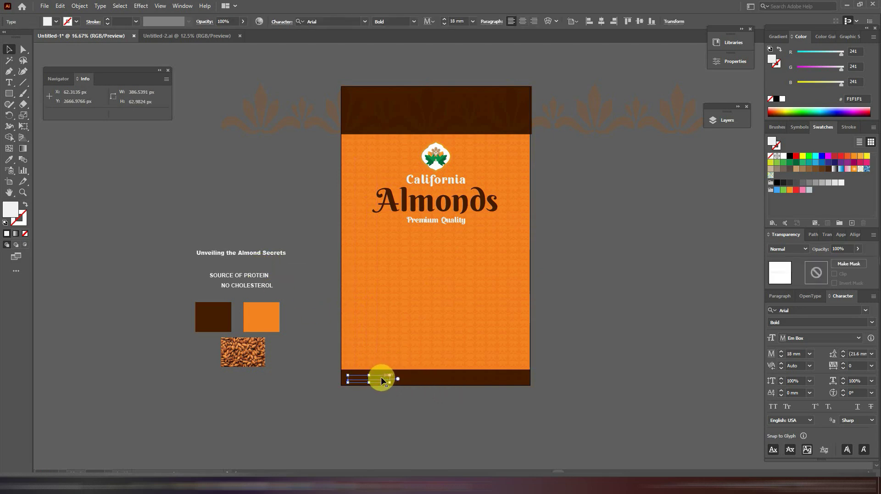
right_click(381, 380)
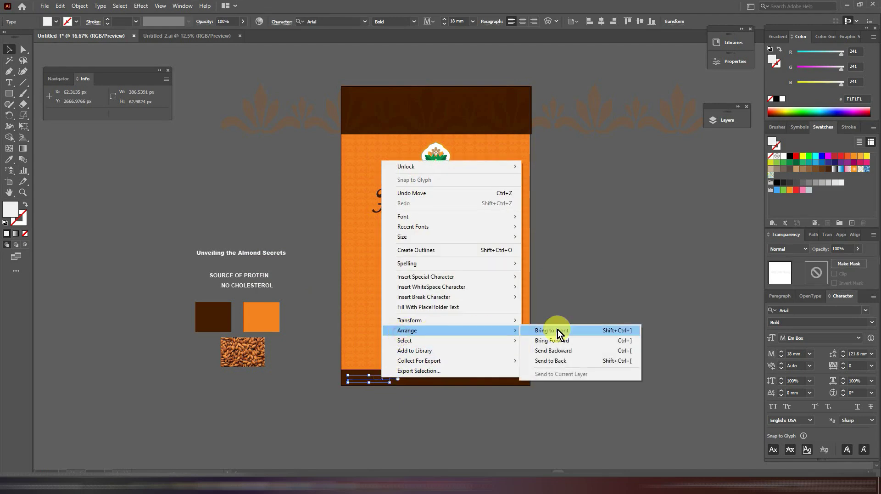
left_click(572, 331)
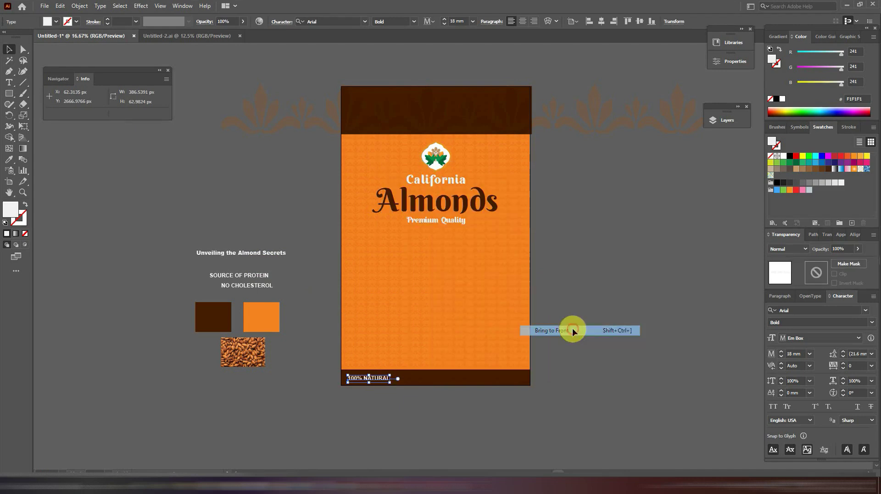
left_click(257, 287)
right_click(253, 283)
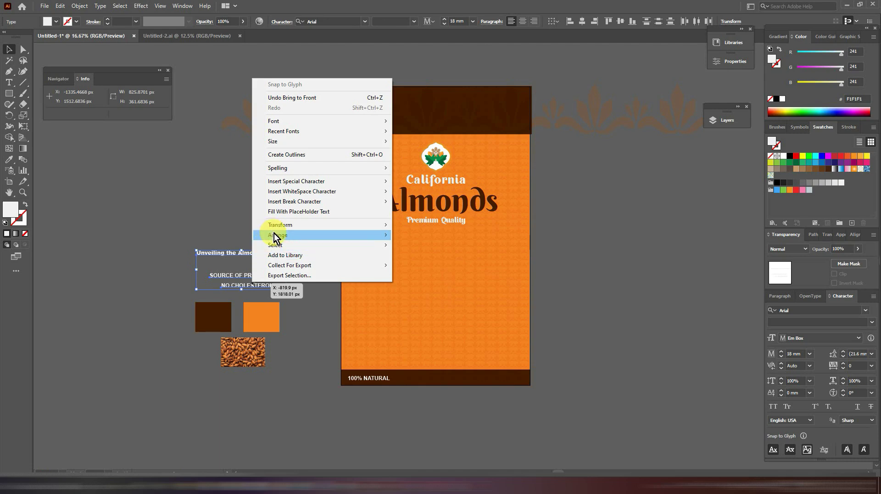
left_click(428, 235)
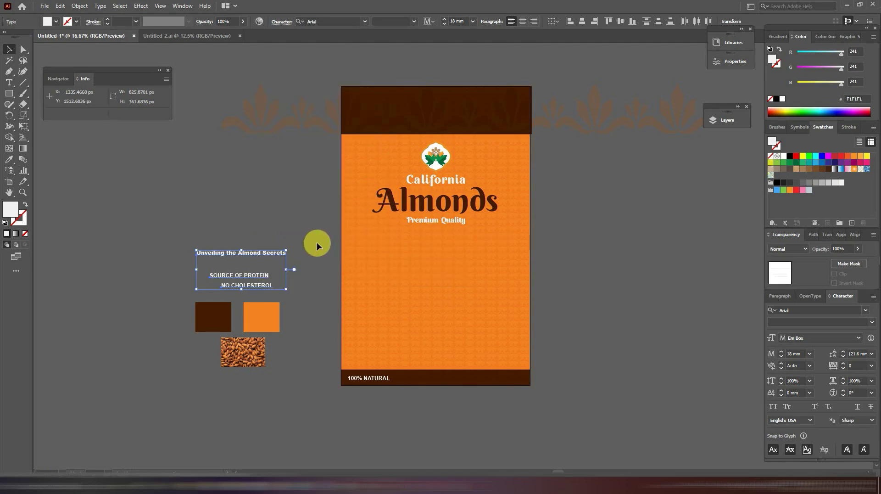
left_click(273, 279)
Step: Add SOURCE OF PROTEIN beside it, then align and evenly distribute the three labels
mouse_move(261, 279)
left_mouse_down()
mouse_move(432, 384)
mouse_move(444, 383)
left_mouse_up()
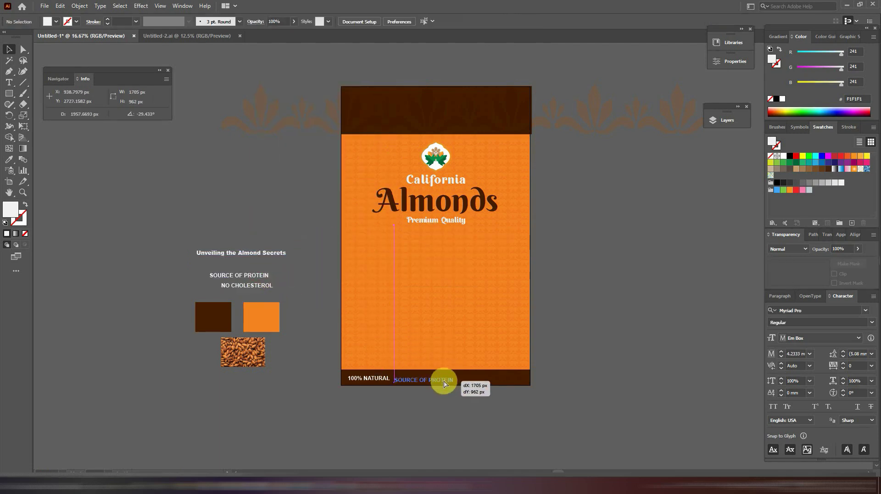
mouse_move(256, 286)
left_mouse_down()
mouse_move(507, 383)
mouse_move(494, 379)
left_mouse_up()
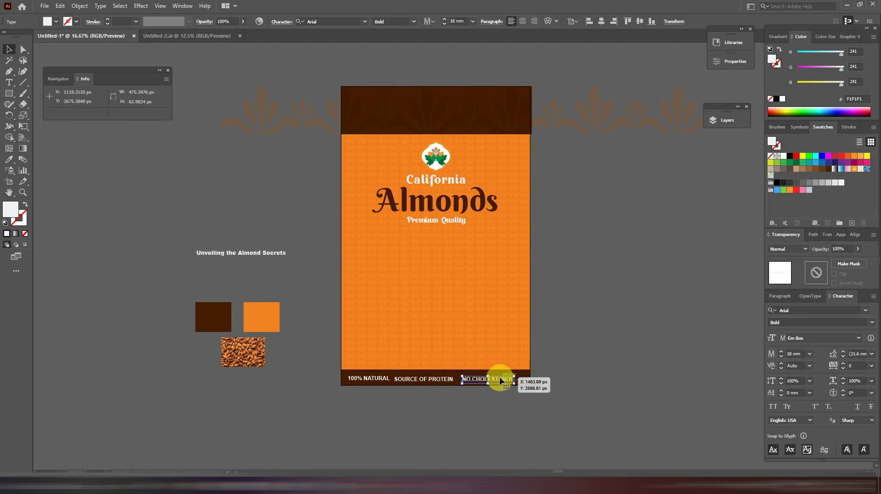
left_click(399, 379, "shift")
left_click(370, 378, "shift")
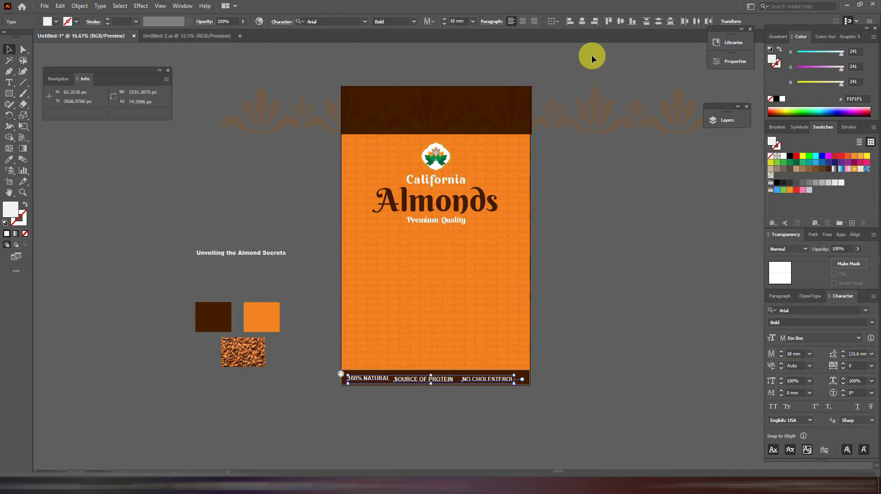
left_click(620, 21)
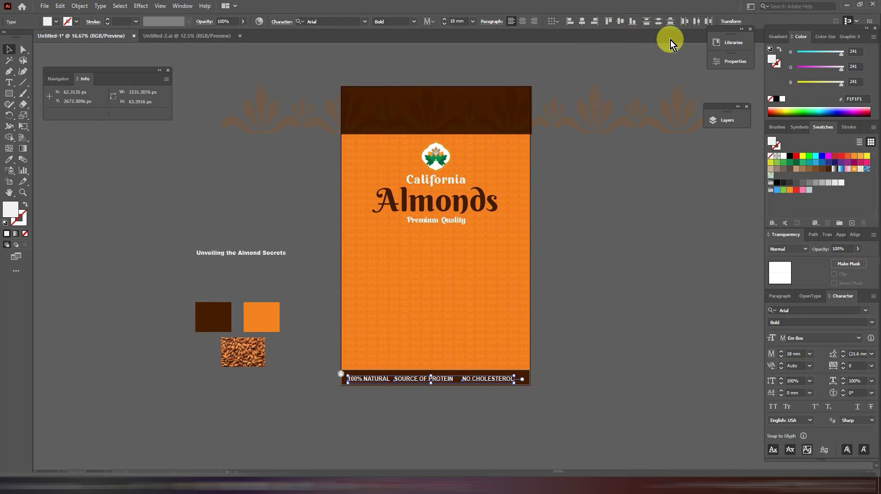
left_click(697, 23)
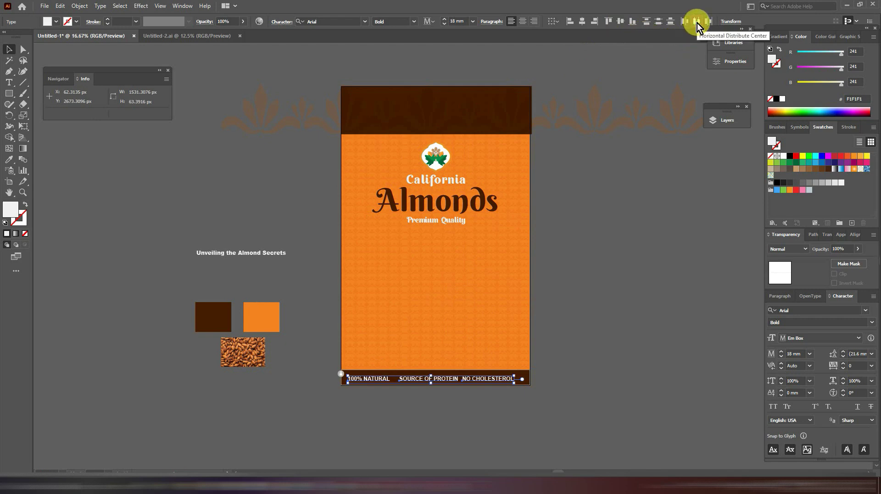
key("ctrl+plus")
left_click(661, 142)
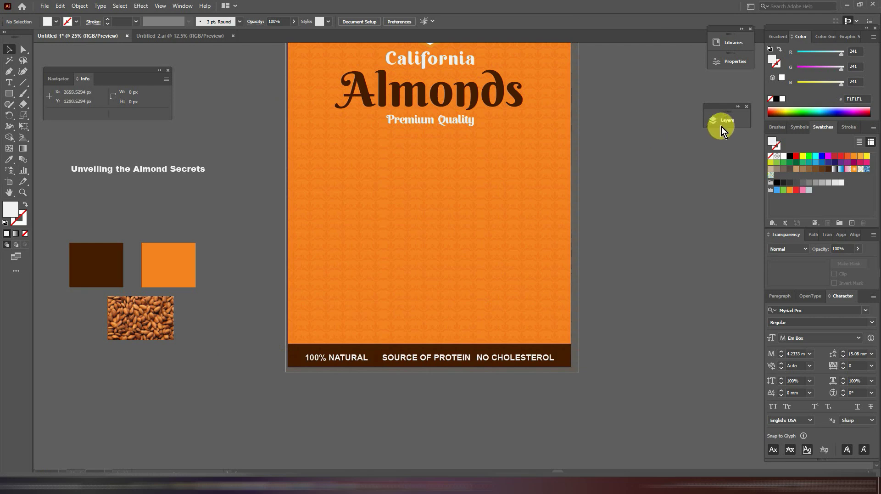
Step: Unlock the bottom bar rectangle and vertically centre the label group within it
left_click(724, 122)
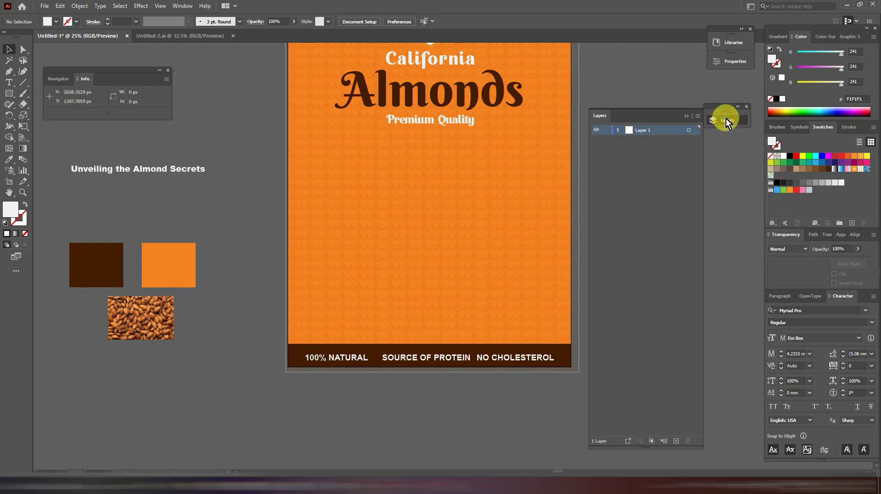
left_click(616, 130)
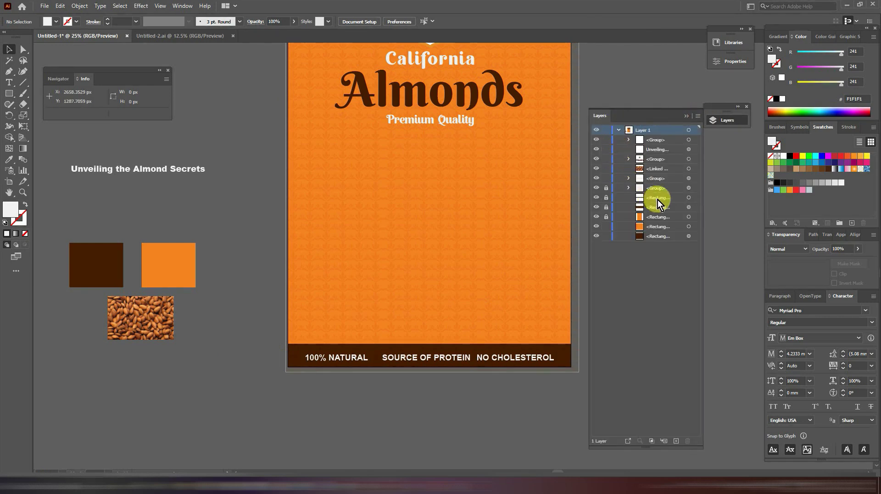
left_click(606, 198)
left_click(696, 200)
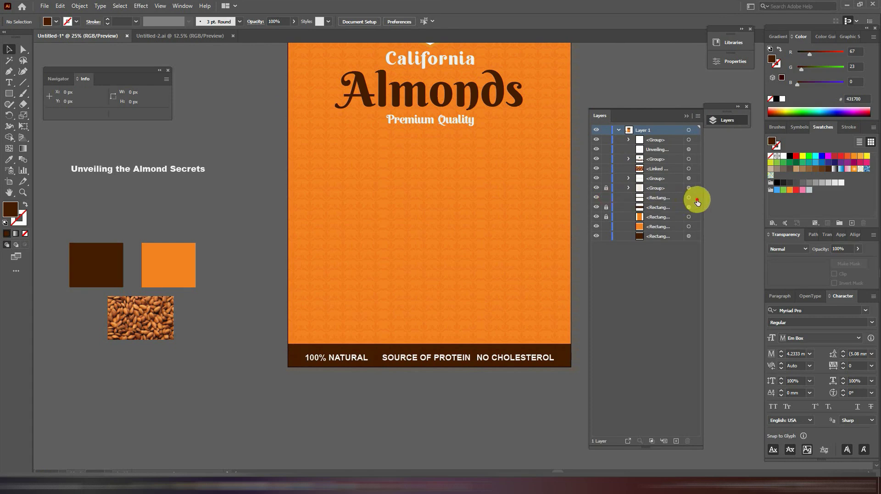
left_click(690, 139, "shift")
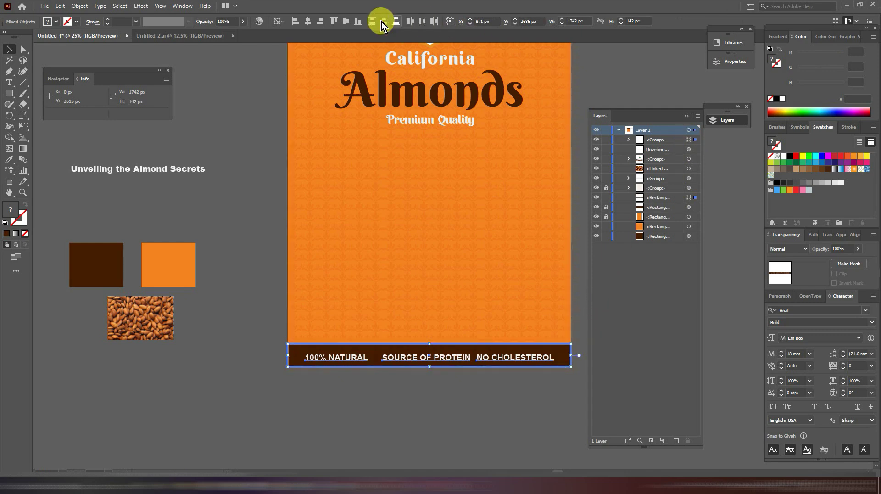
left_click(346, 23)
left_click(686, 116)
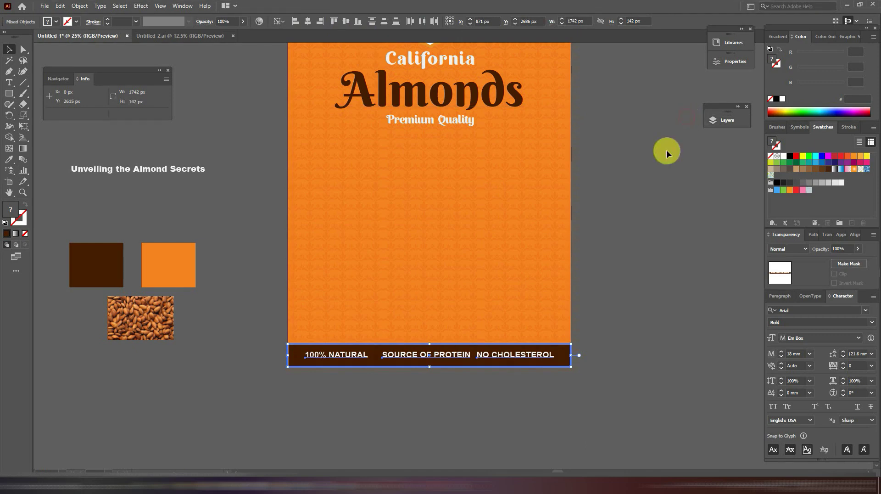
left_click(617, 283)
Step: Place 'Unveiling the Almond Secrets' just above the bottom bar, centred horizontally
left_click_drag(612, 253, 641, 332)
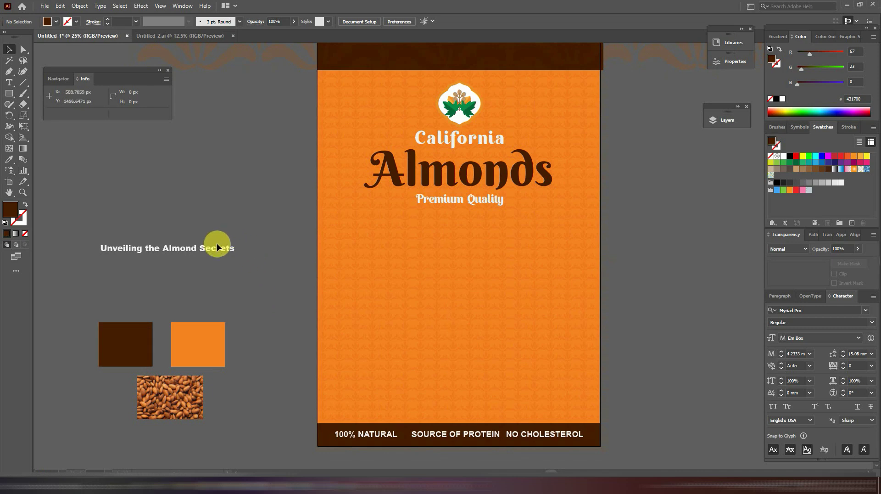
left_click_drag(216, 247, 506, 407)
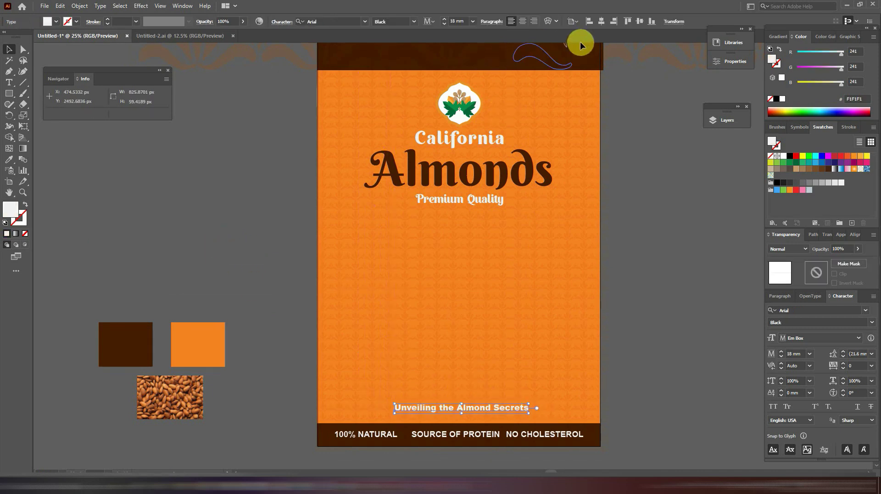
left_click(598, 23)
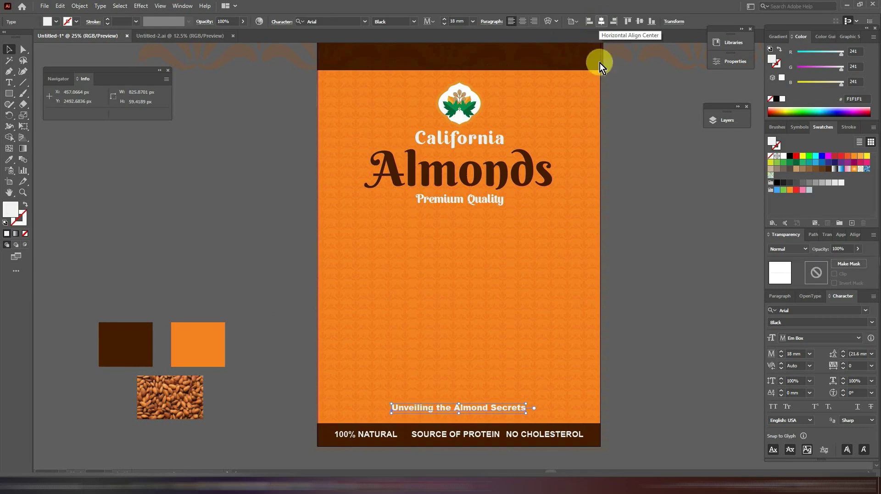
left_click(619, 273)
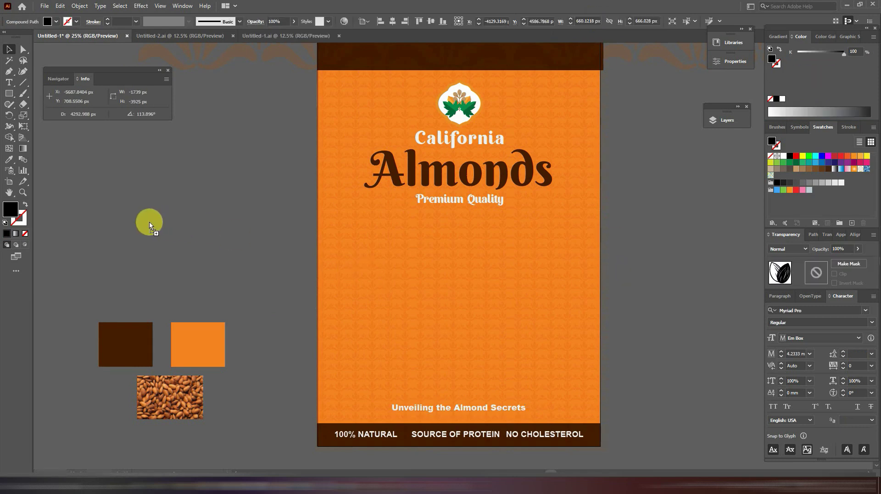
Step: Paste the black almond drawing, zoom in on it, and lock it in place
key("ctrl+v")
left_click_drag(223, 197, 392, 237)
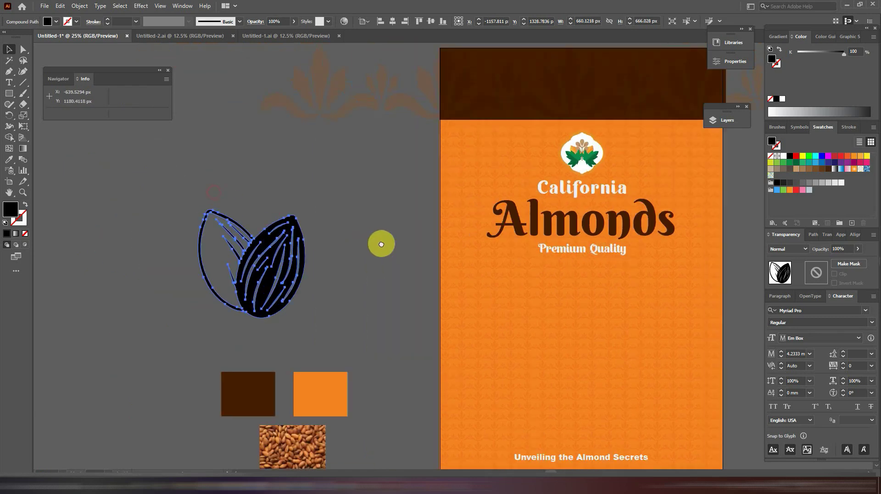
key("ctrl+plus")
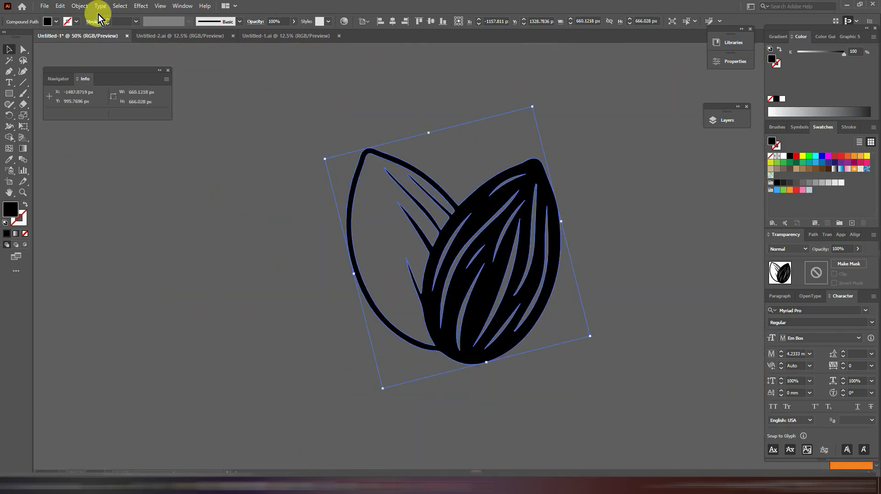
left_click(79, 6)
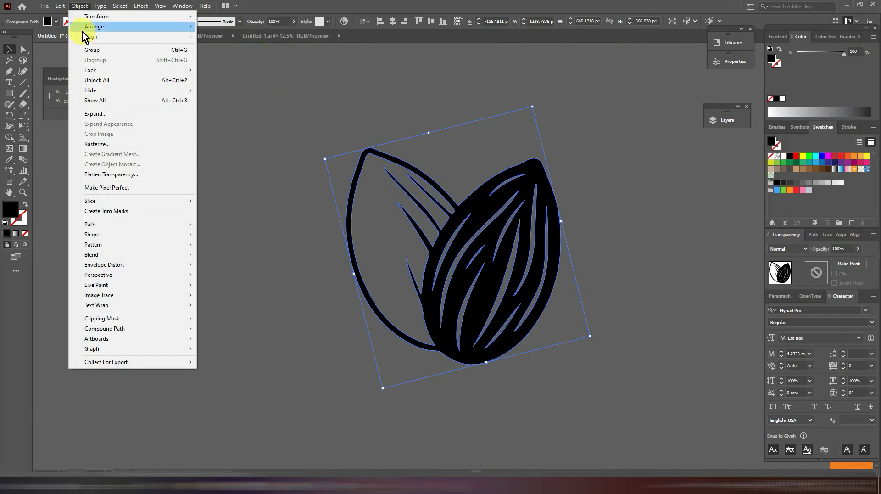
left_click(212, 70)
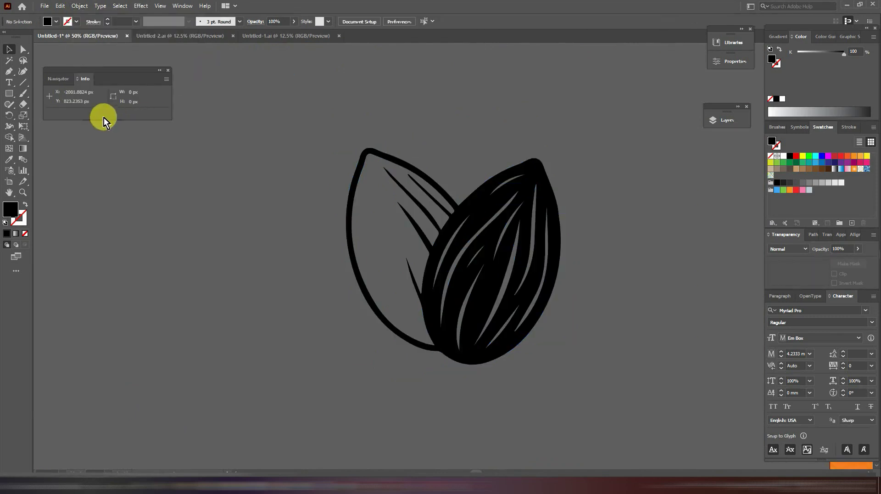
Step: With the Pen tool, trace the right almond from its bottom tip up its right edge
left_click(9, 71)
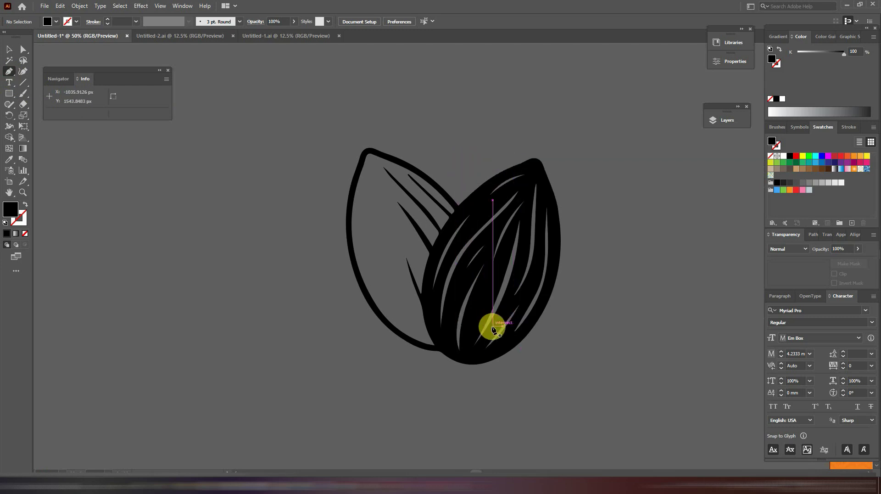
key("ctrl+=")
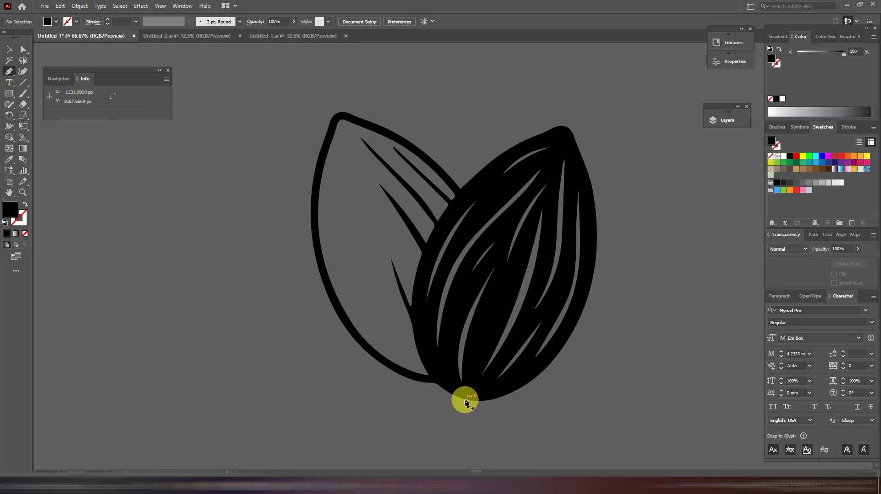
left_click(465, 399)
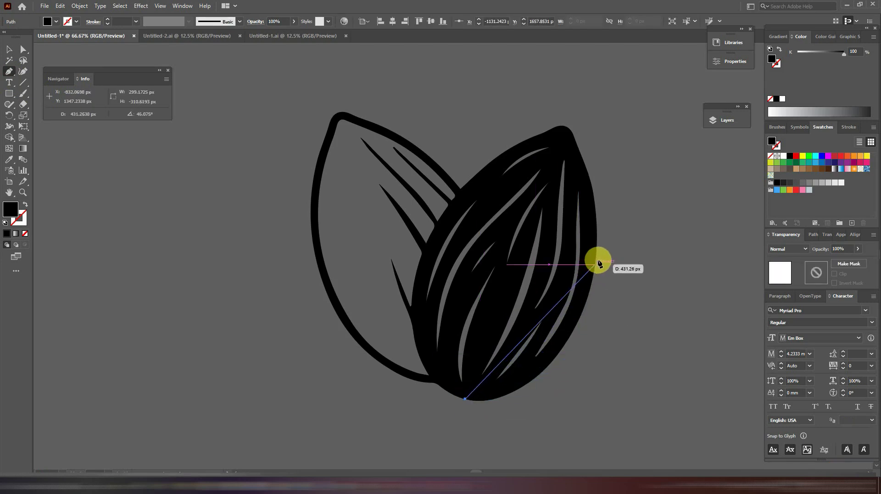
mouse_move(597, 258)
left_mouse_down()
mouse_move(608, 115)
mouse_move(627, 90)
left_mouse_up()
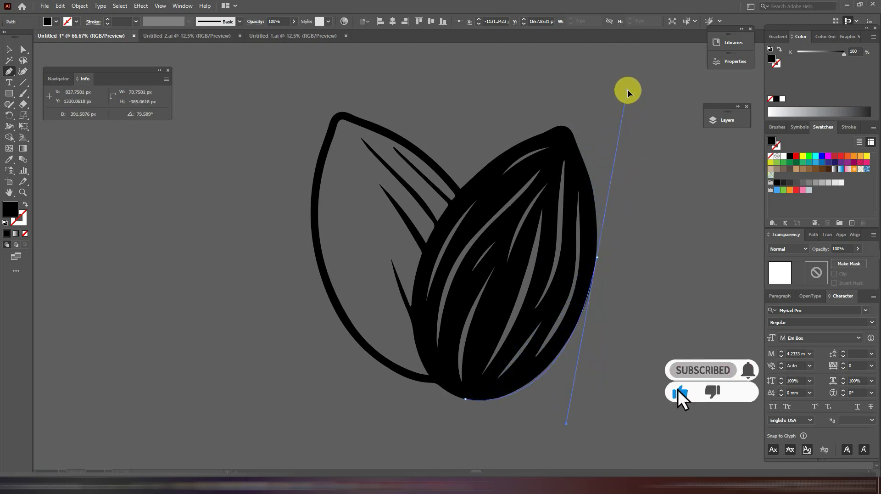
left_click_drag(626, 91, 625, 90)
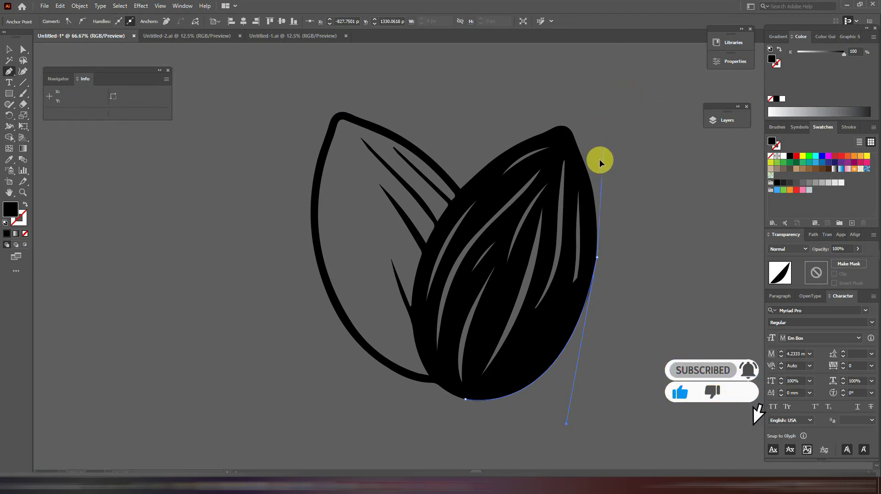
left_click_drag(599, 160, 597, 211)
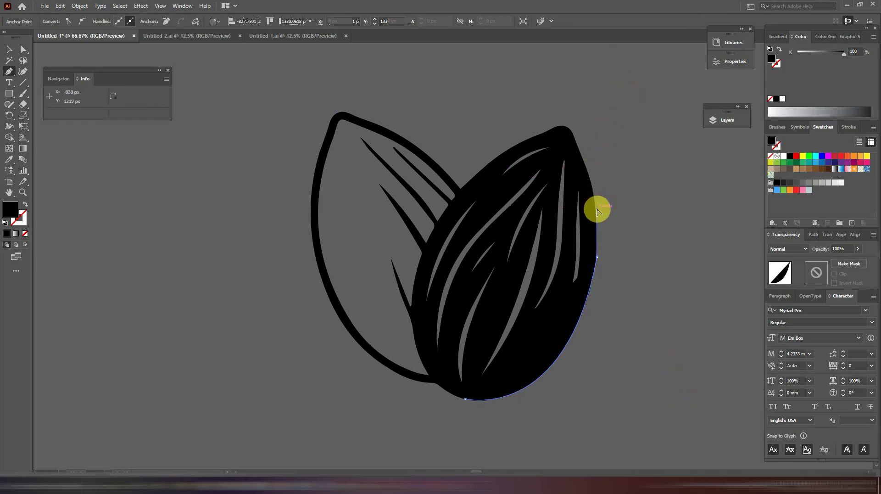
Step: Continue the outline around the top tip and left edge, then select the black drawing
left_click(572, 132)
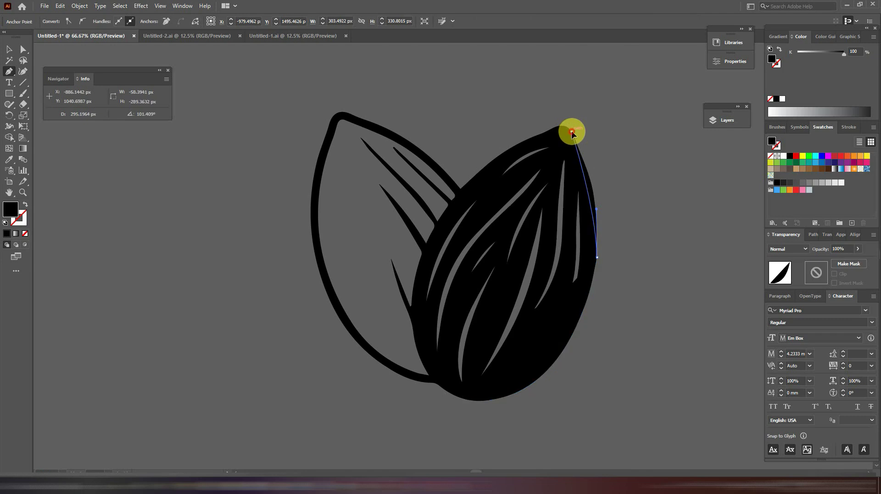
left_click_drag(572, 133, 473, 161)
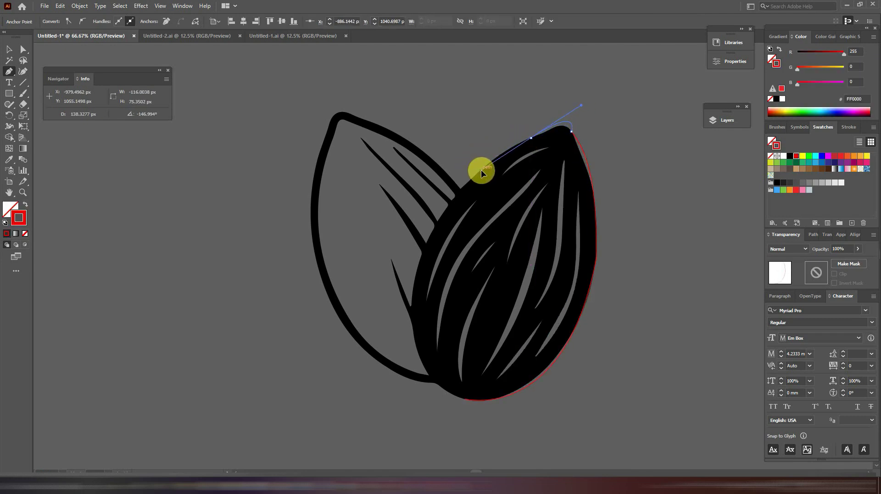
left_click_drag(468, 164, 500, 160)
left_click_drag(410, 318, 411, 438)
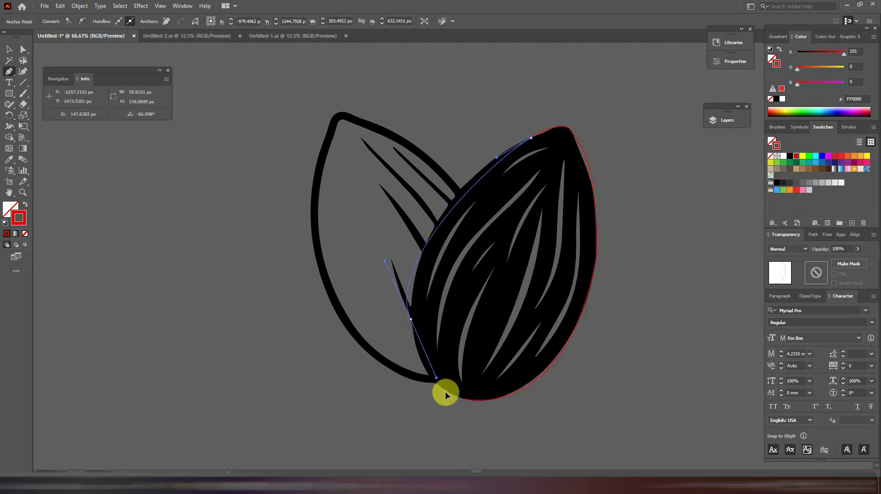
left_click_drag(465, 398, 516, 419)
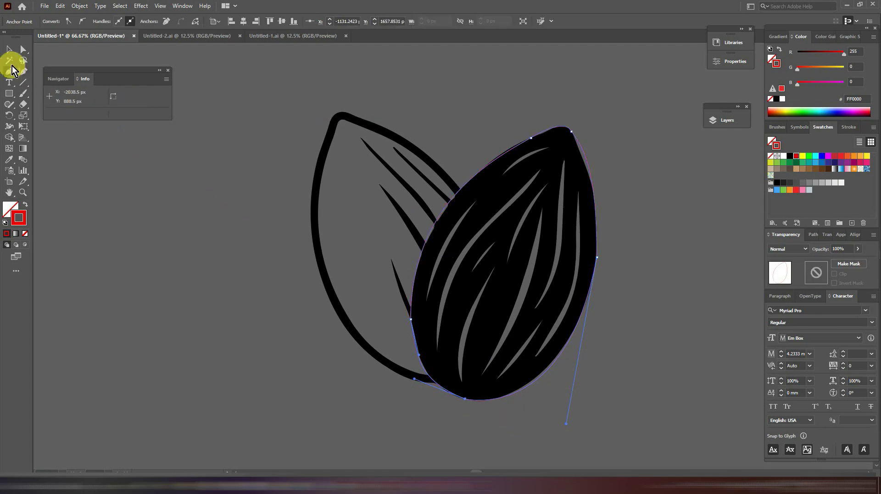
left_click(9, 50)
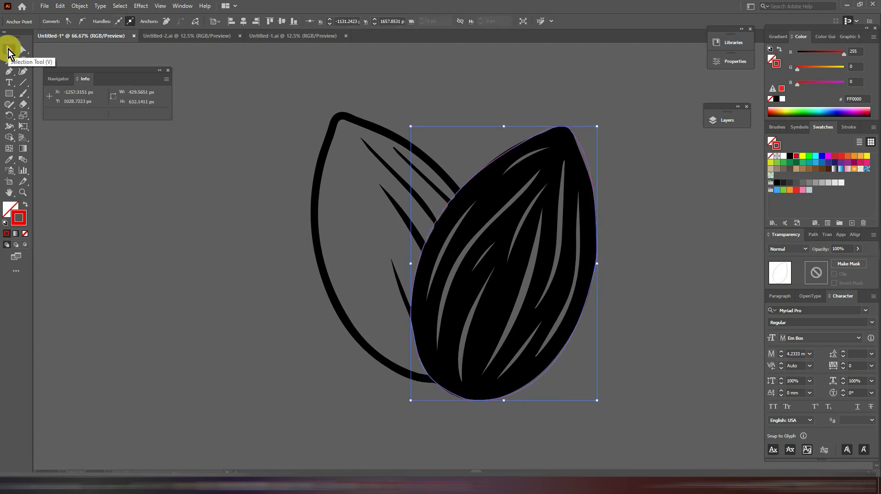
left_click(332, 137)
left_click(313, 186)
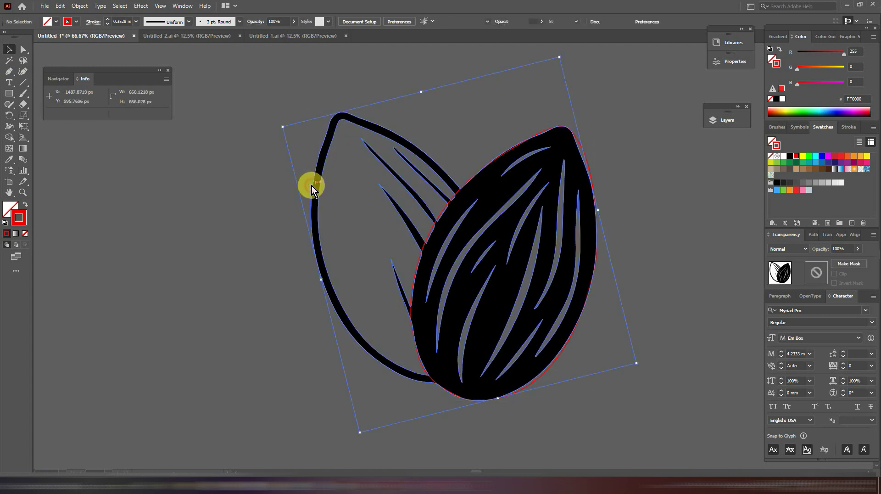
Step: Delete the black almond drawing and select the traced almond path
key("Delete")
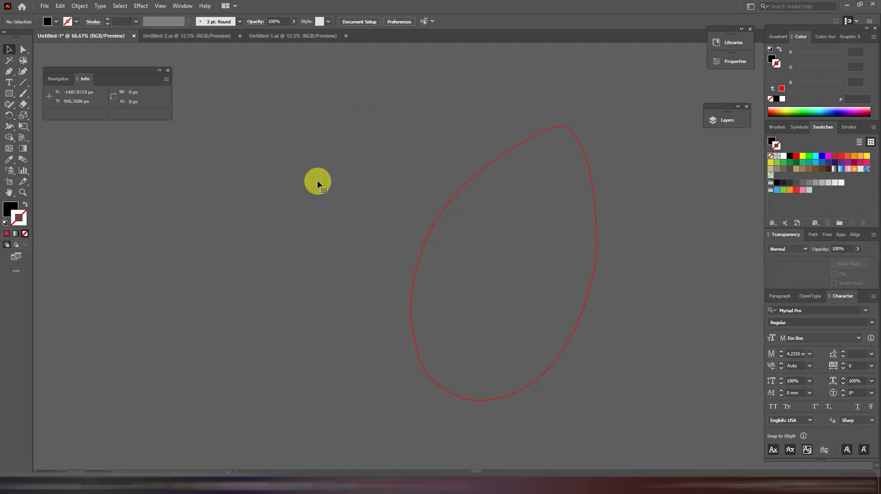
key("ctrl+a")
key("ctrl+minus")
key("p")
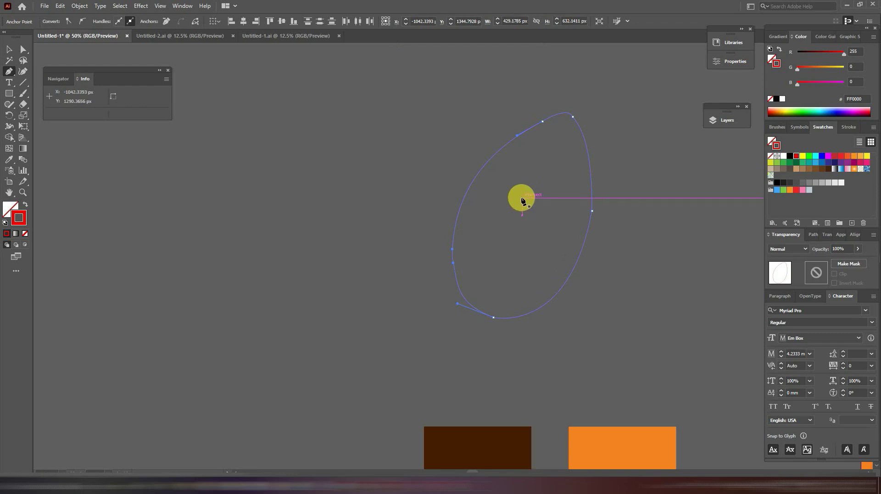
left_click(9, 49)
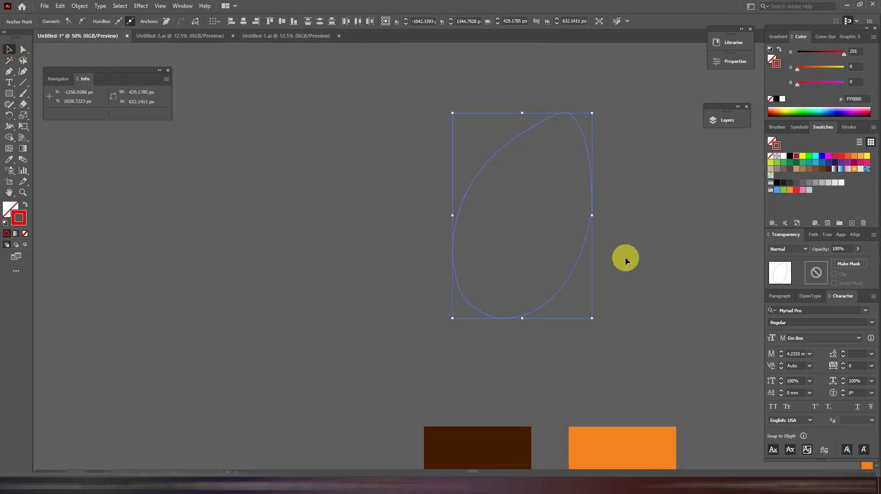
left_click(603, 260)
left_click(581, 259)
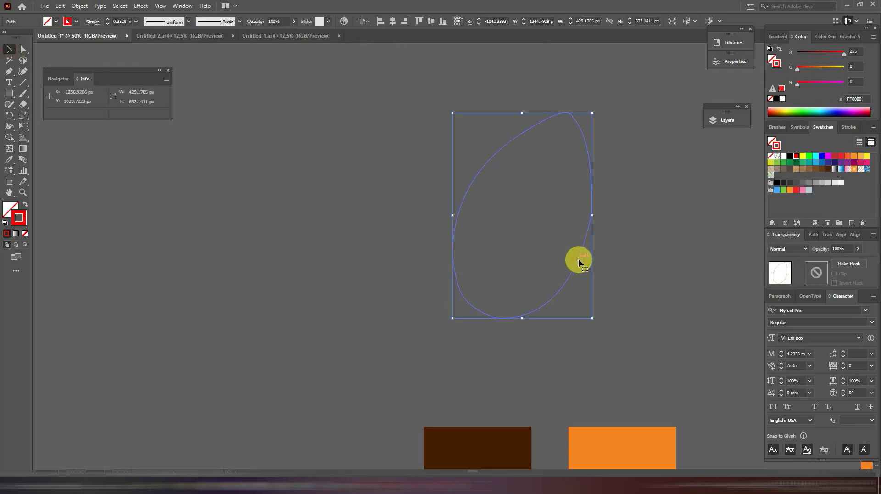
Step: Copy the almond path and paste it in front, directly over the original
left_click(61, 6)
left_click(74, 50)
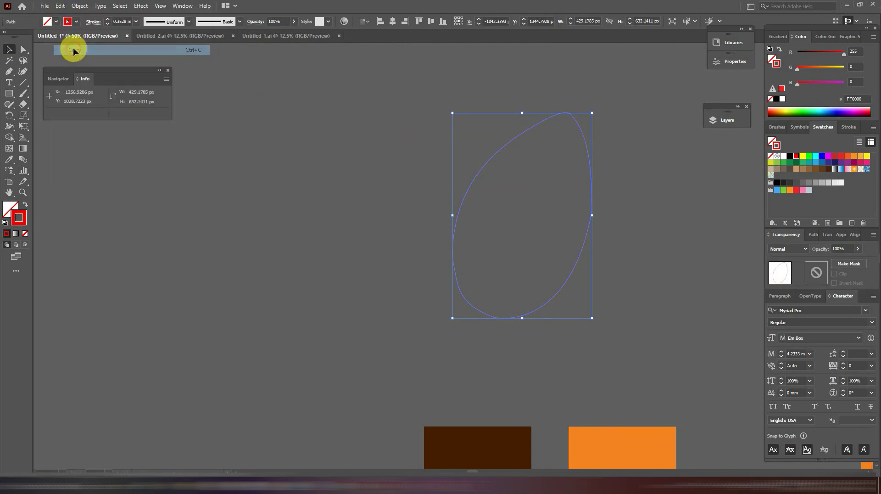
left_click(60, 6)
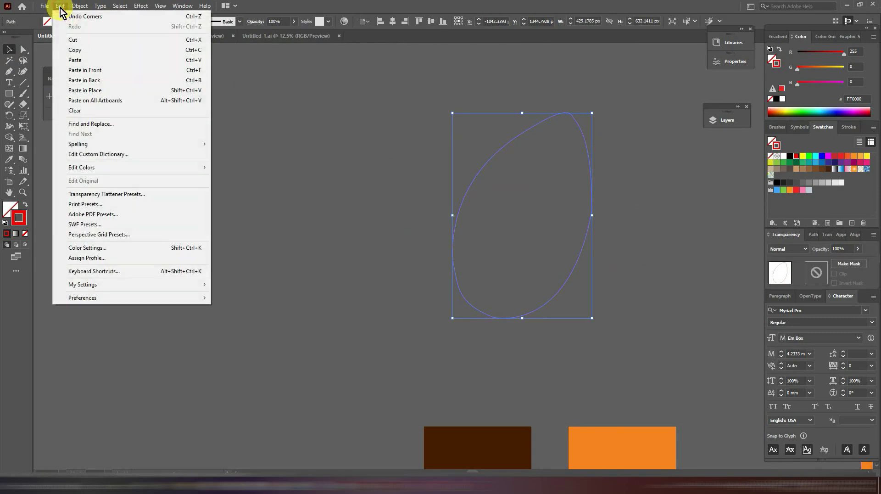
left_click(81, 73)
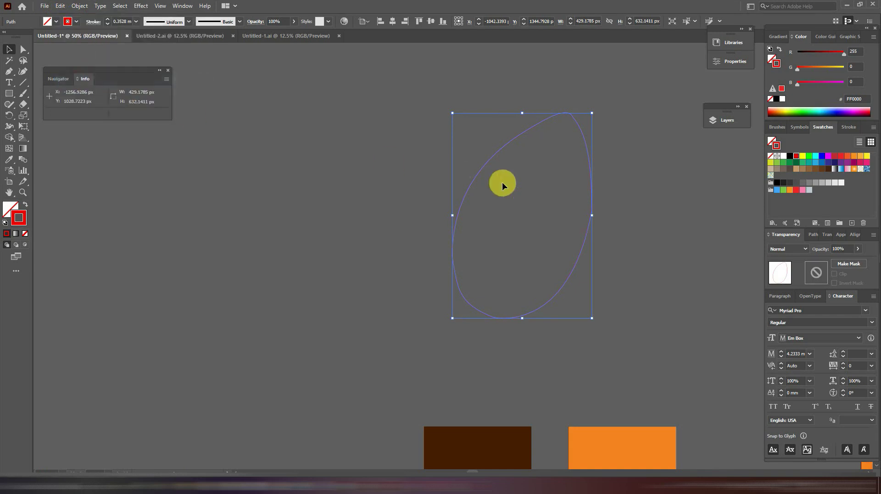
Step: Reflect the copied almond outline vertically and offset the mirror into an overlapping pair
right_click(533, 213)
mouse_move(562, 370)
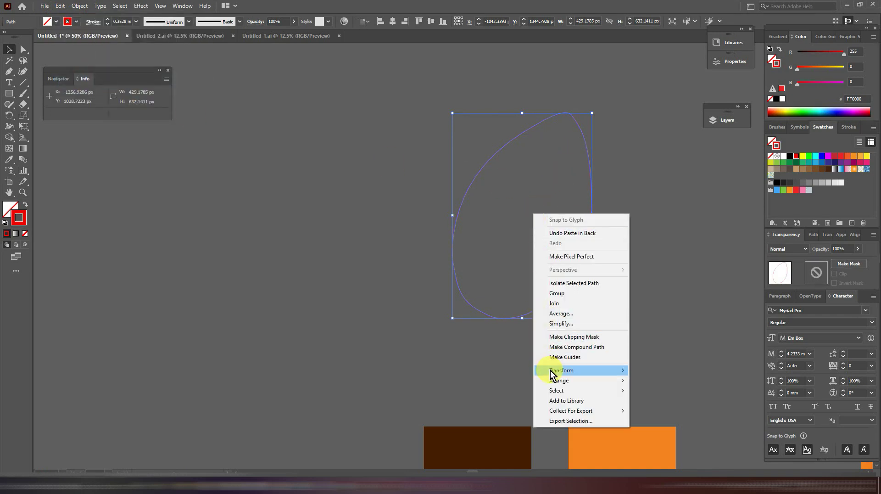
left_click(652, 404)
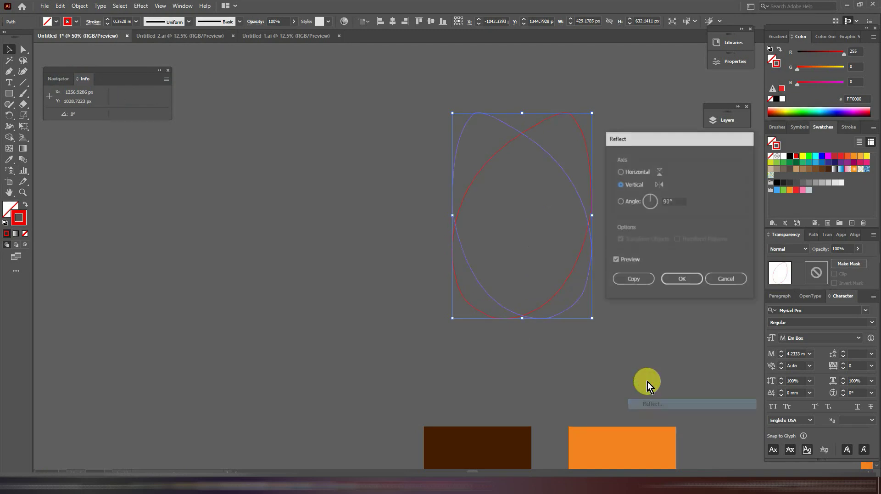
left_click(676, 280)
left_click_drag(587, 282, 540, 286)
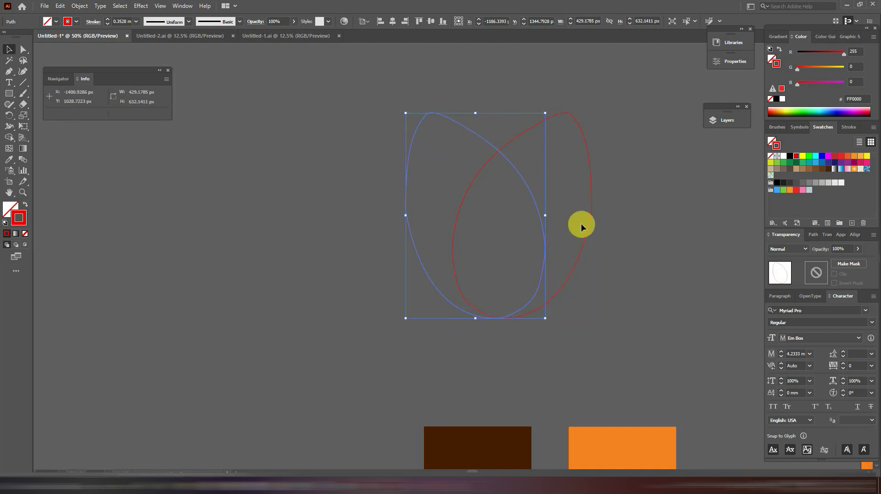
left_click_drag(560, 228, 411, 289)
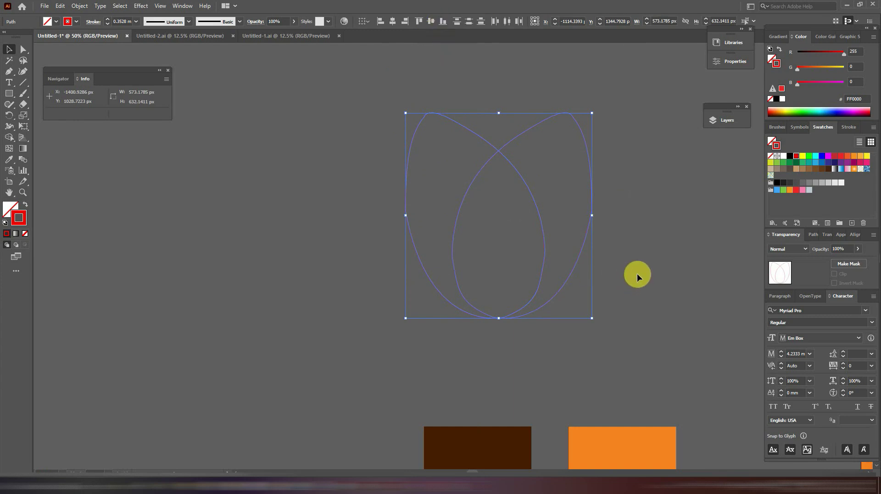
left_click(610, 269)
mouse_move(580, 265)
left_mouse_down()
mouse_move(568, 266)
mouse_move(588, 265)
left_mouse_up()
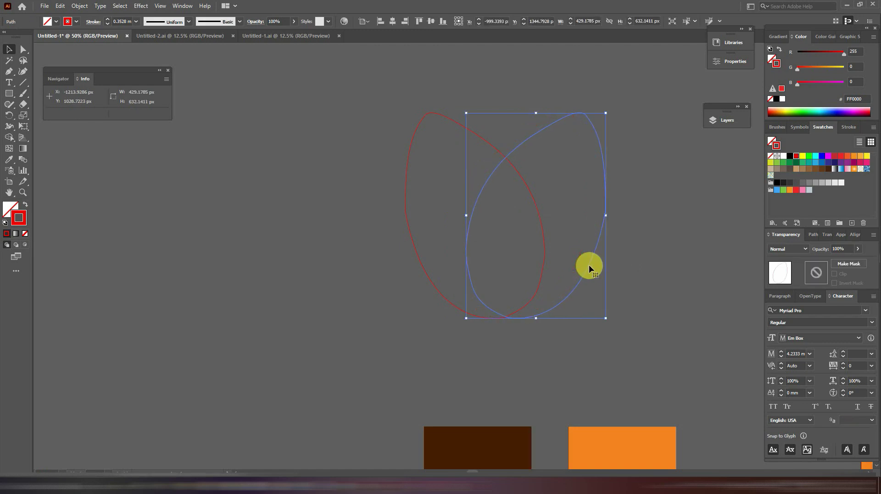
Step: Duplicate the overlapping almond outline pair to the left
left_click(649, 197)
left_click(445, 305)
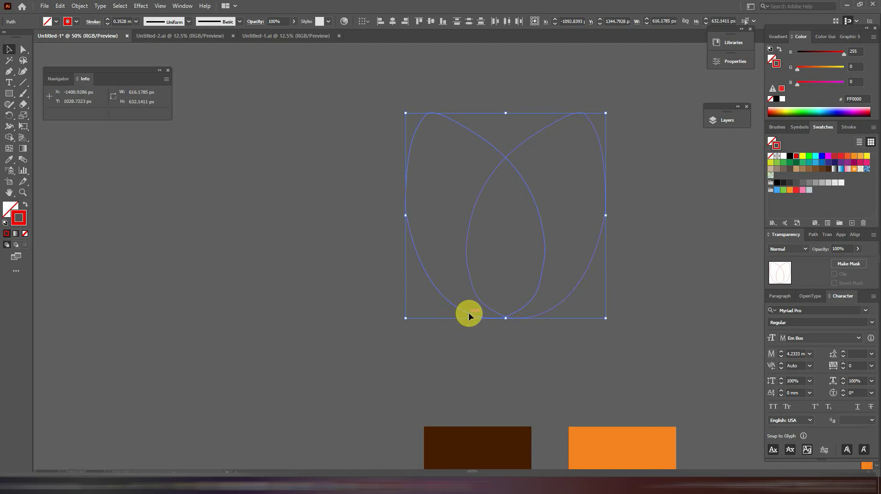
left_click_drag(468, 313, 156, 352)
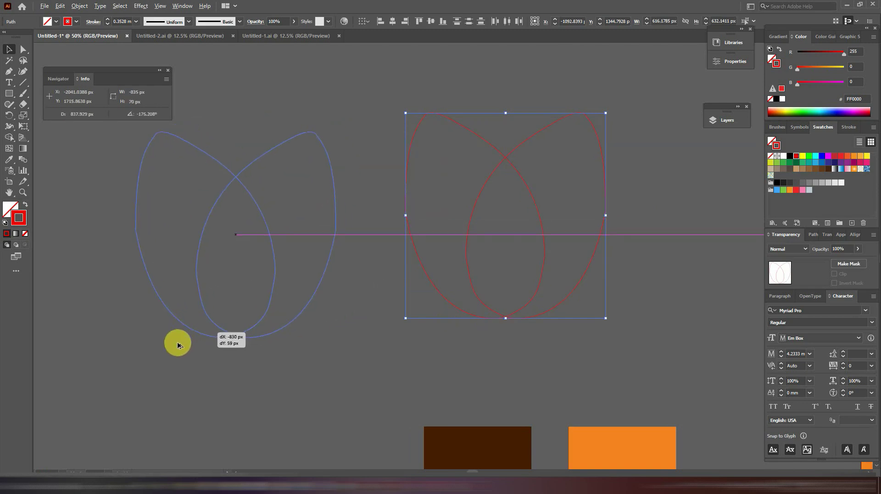
left_click(588, 302)
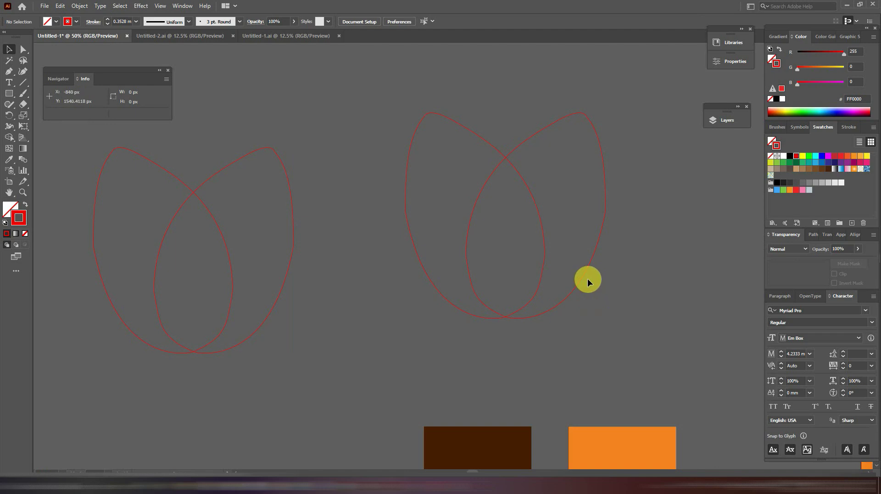
key("ctrl+minus")
key("ctrl+minus")
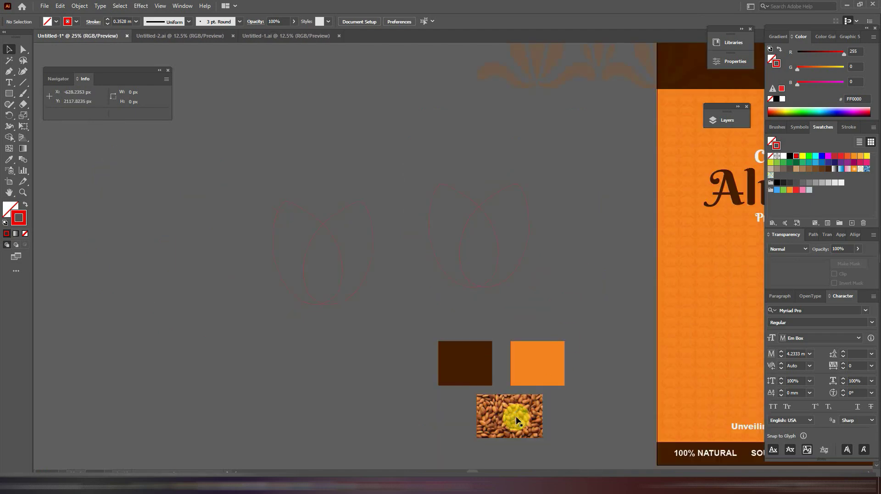
Step: Duplicate the almonds photo above the original and zoom in on the copy
left_click(515, 421)
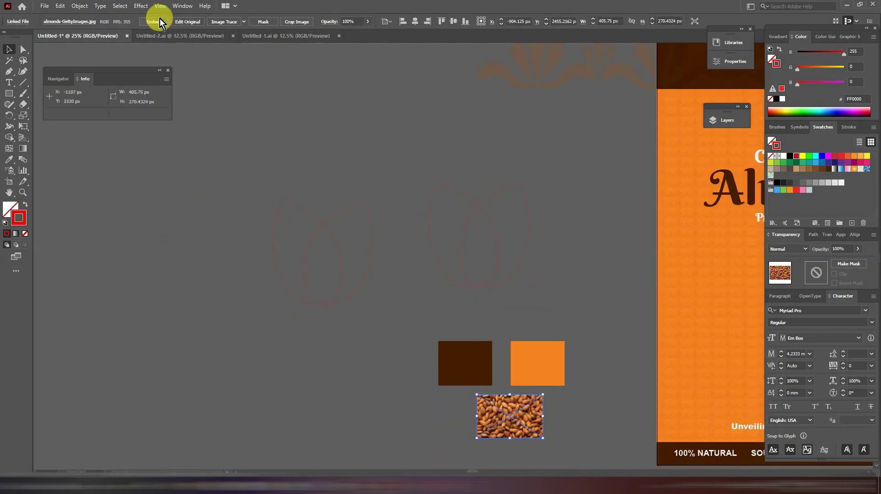
left_click_drag(491, 410, 413, 157)
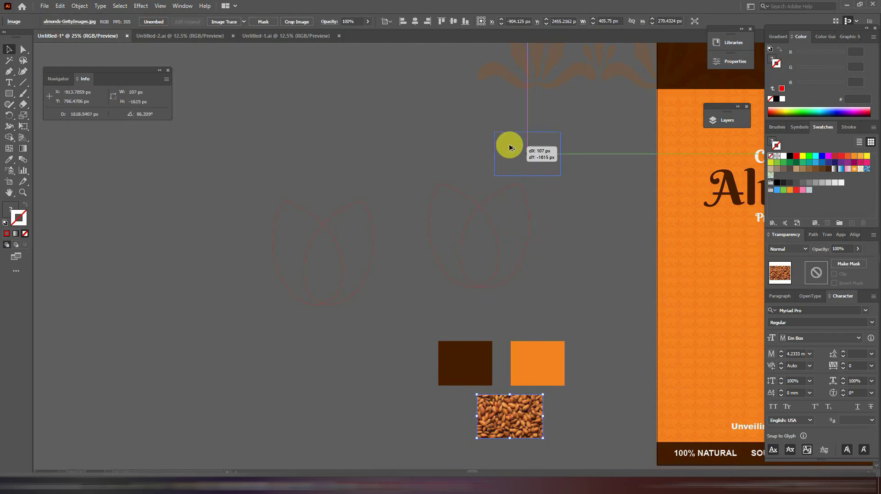
key("ctrl+plus")
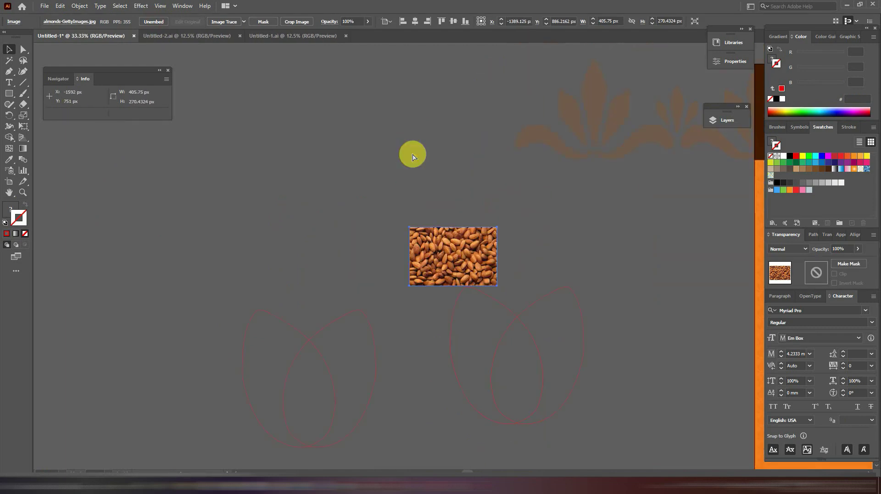
key("ctrl+plus")
key("ctrl+plus")
scroll(531, 143, "down", 5)
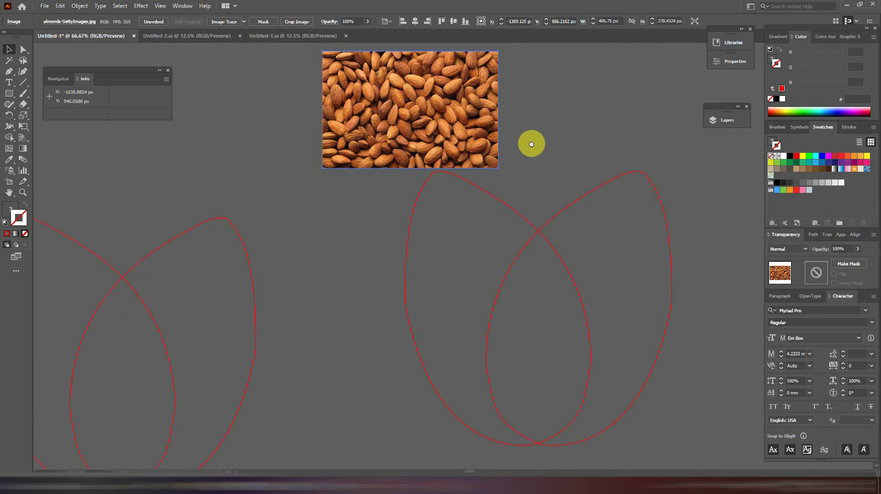
scroll(529, 142, "right", 3)
Step: Position the photo copy over the right almond outline pair, enlarged to about 1040 × 693 px
left_click_drag(431, 131, 453, 251)
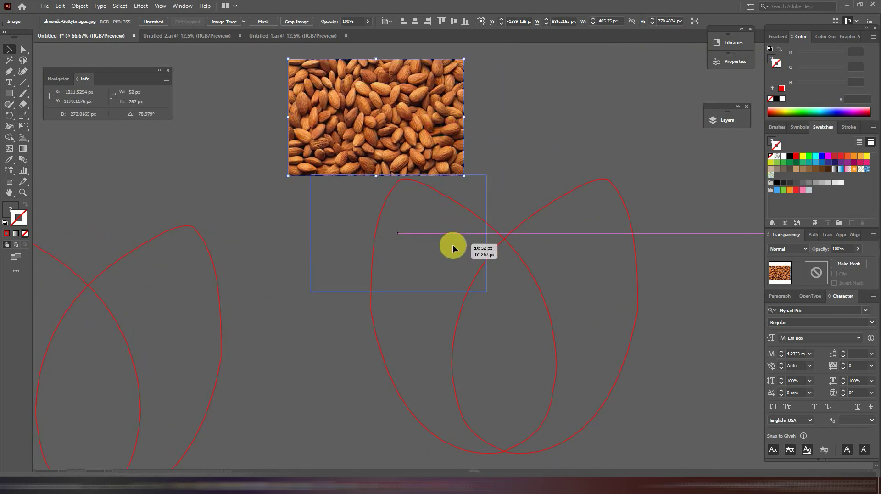
left_click_drag(486, 295, 583, 361)
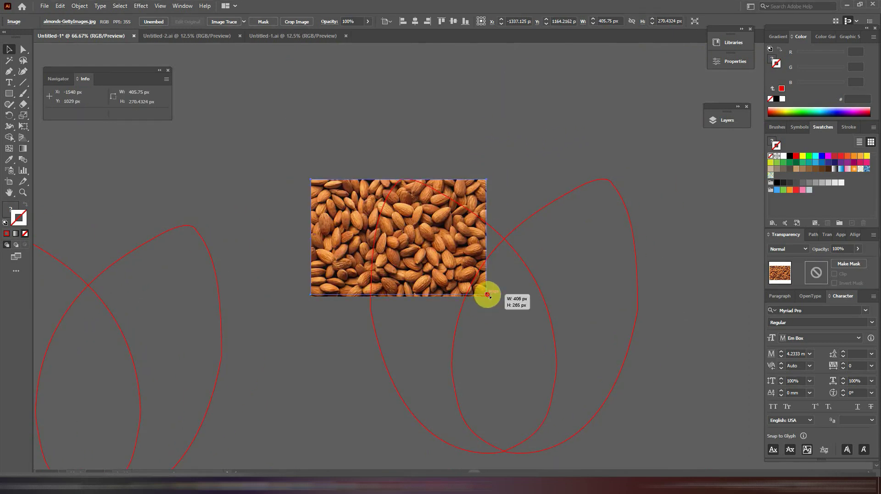
left_click_drag(517, 304, 515, 356)
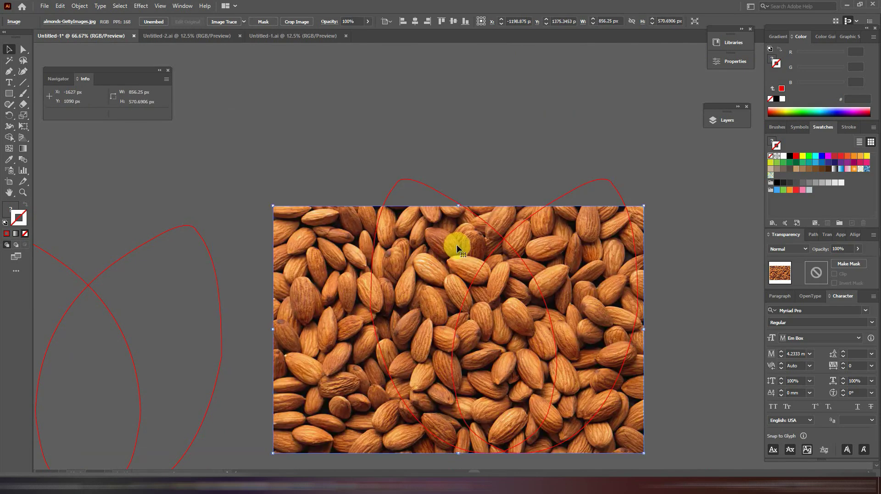
key("ctrl+minus")
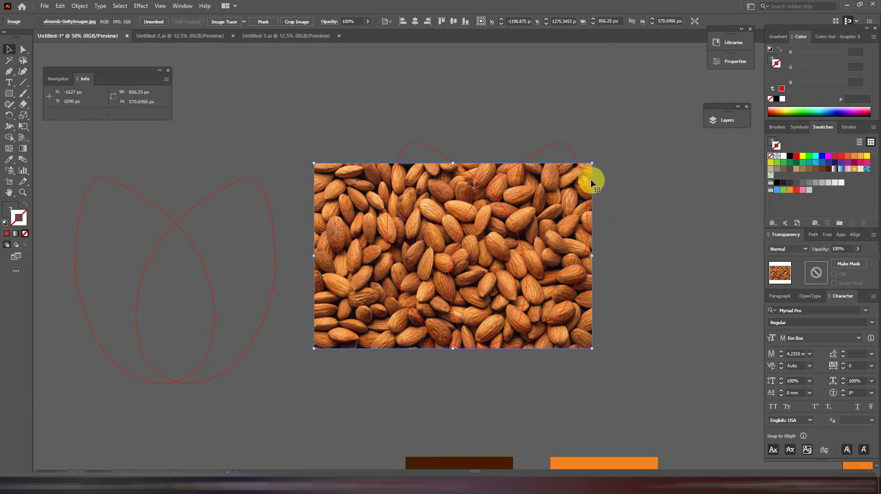
left_click_drag(591, 165, 621, 143)
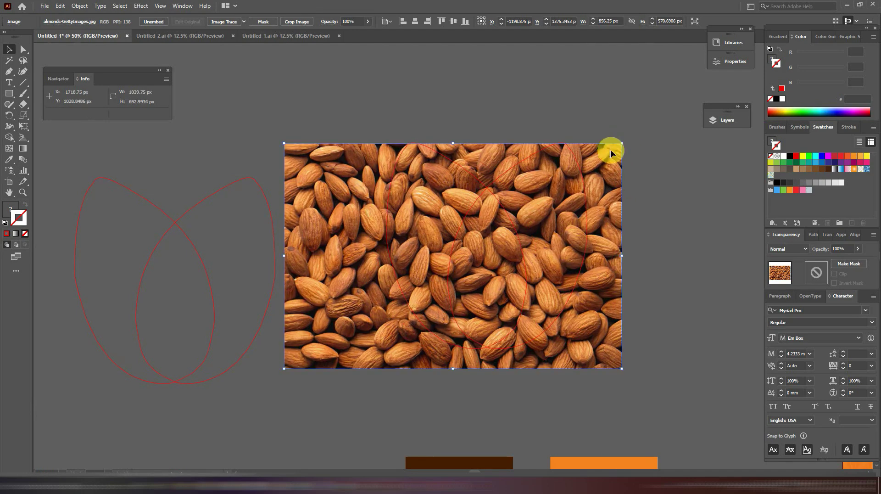
left_click_drag(492, 240, 522, 234)
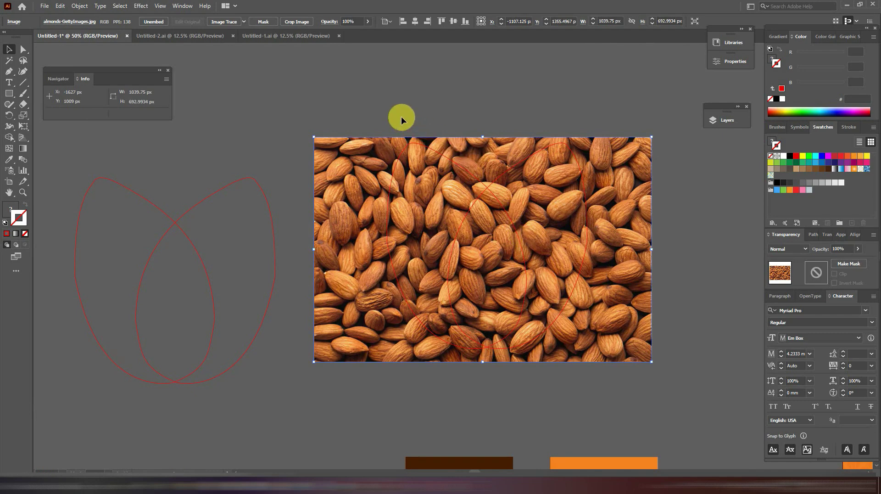
Step: Make a clipping mask from the almonds photo and one almond outline so nuts fill it
left_click(417, 161, "shift")
right_click(411, 162)
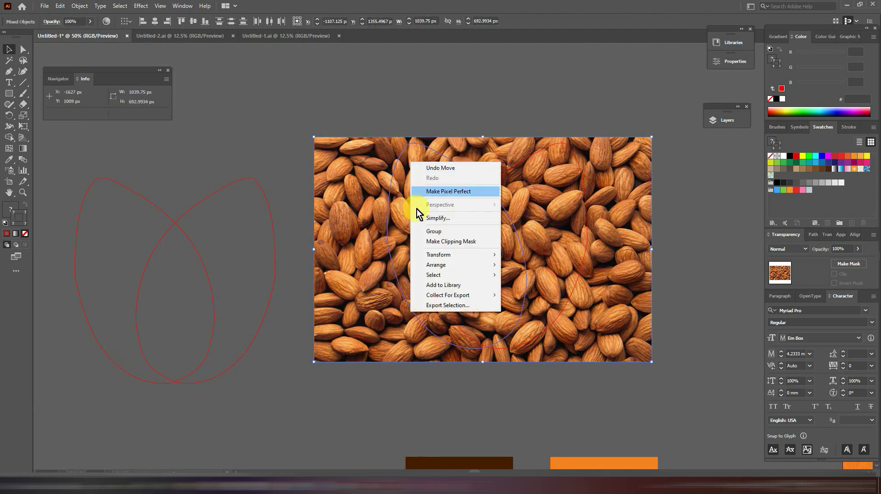
left_click(428, 240)
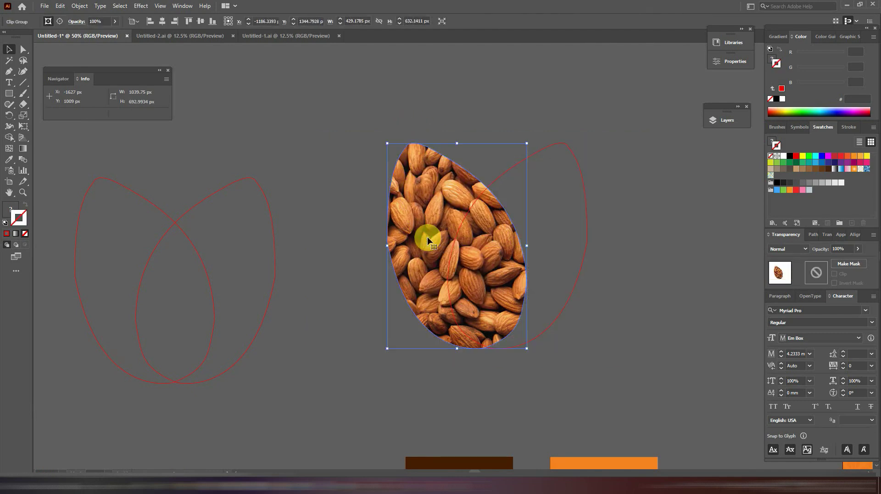
left_click(588, 322)
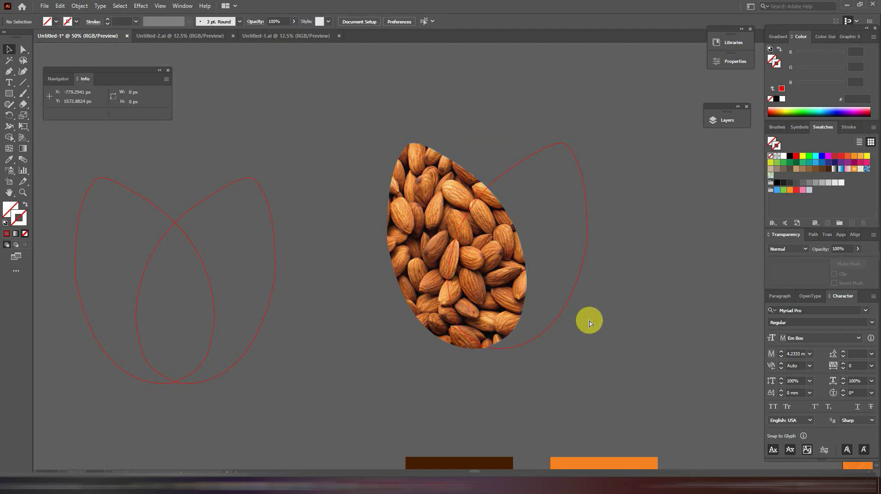
key("ctrl+minus")
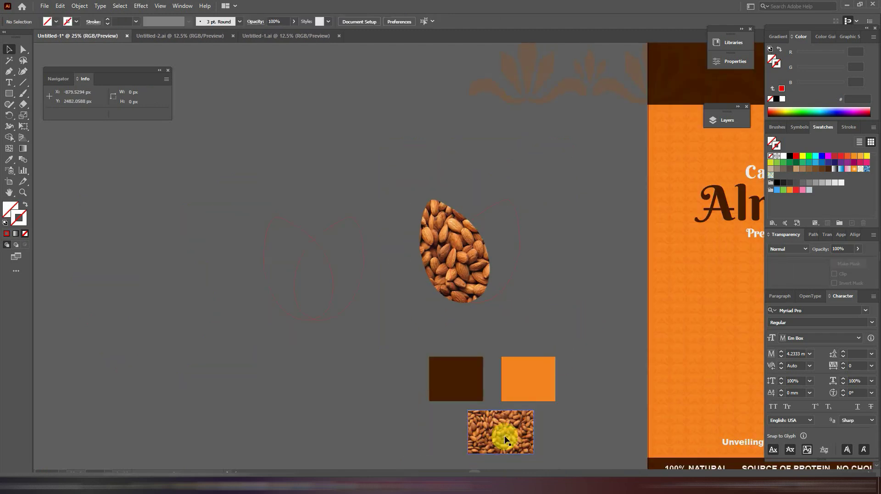
Step: Move another almonds photo onto the mirrored almond outline and enlarge it to cover it
left_click_drag(505, 425, 506, 254)
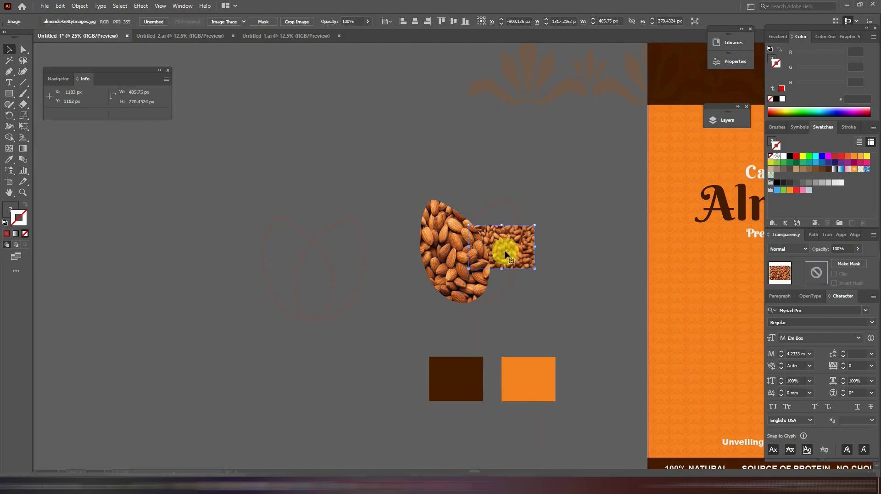
scroll(506, 254, "up", 3)
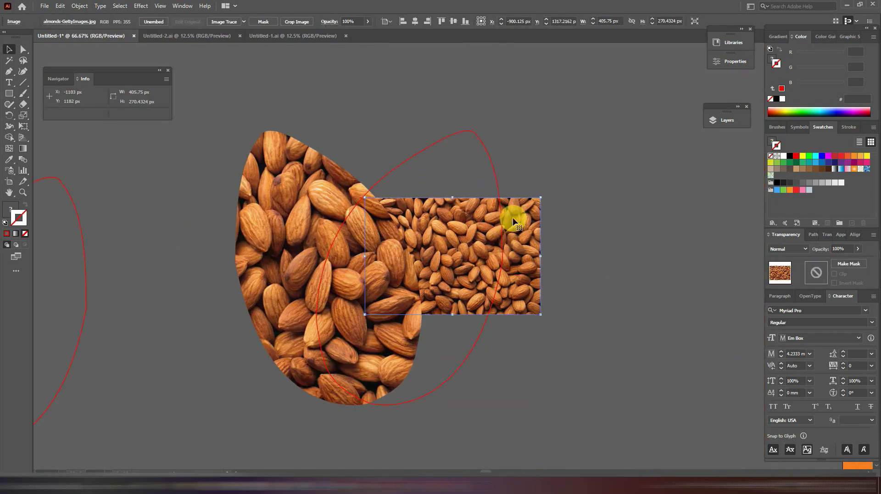
mouse_move(541, 198)
left_mouse_down()
mouse_move(637, 144)
mouse_move(654, 123)
left_mouse_up()
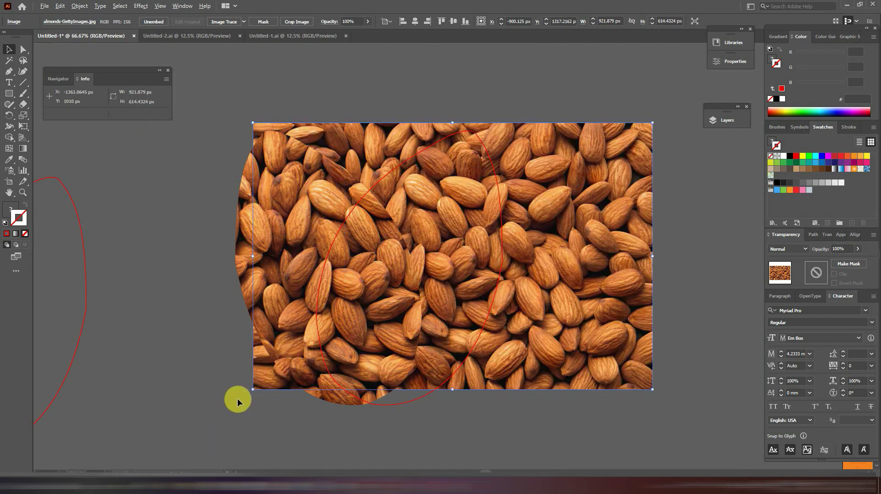
left_click_drag(254, 386, 237, 409)
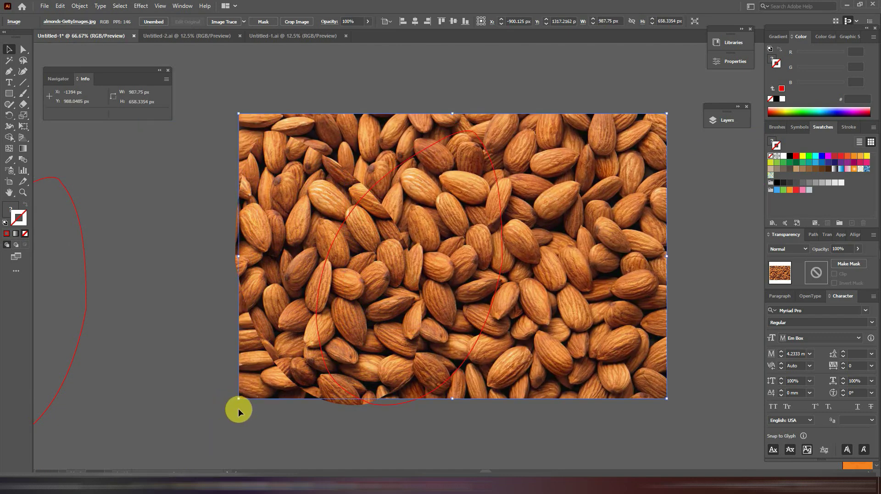
left_click(501, 100)
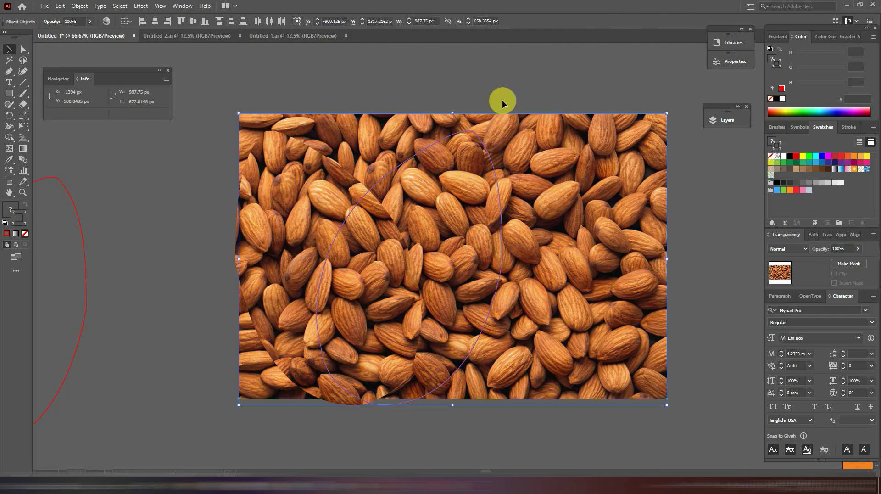
left_click_drag(535, 189, 519, 189)
Step: Clip that photo into the red mirrored almond outline so both almonds show nut texture
left_click(467, 191, "shift")
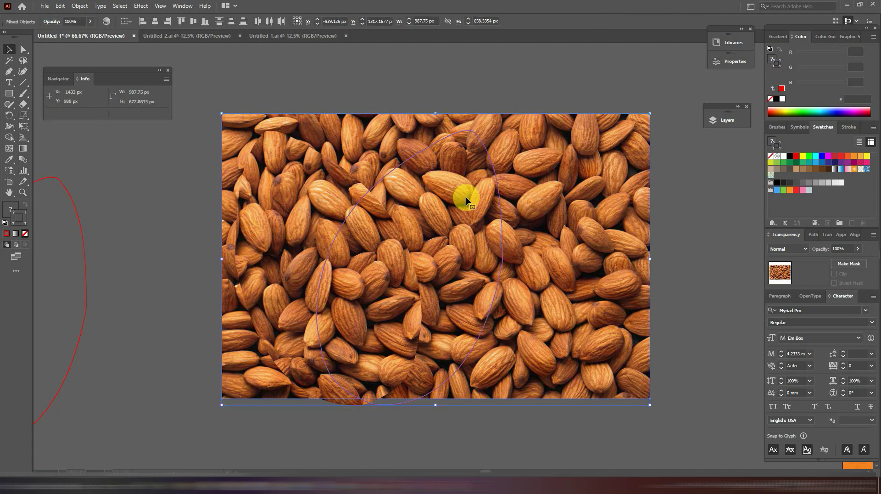
right_click(467, 197)
left_click(484, 277)
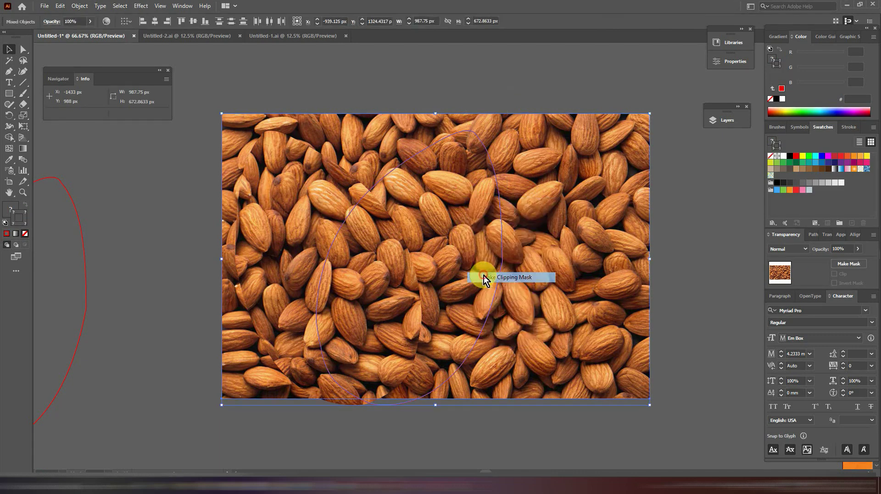
left_click(555, 268)
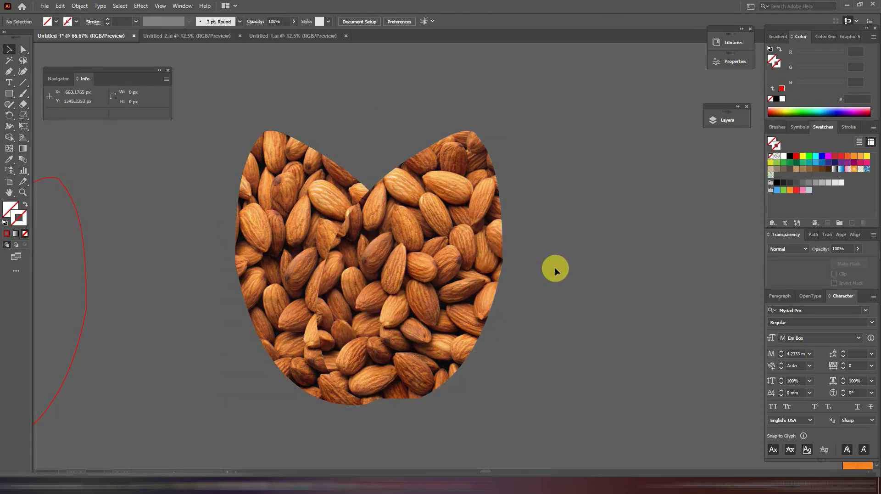
left_click(300, 172)
left_click(223, 174)
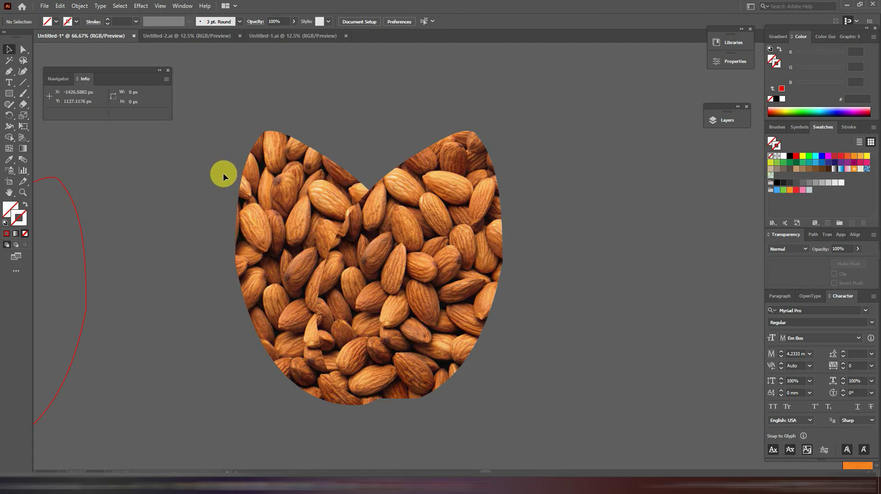
left_click(502, 281)
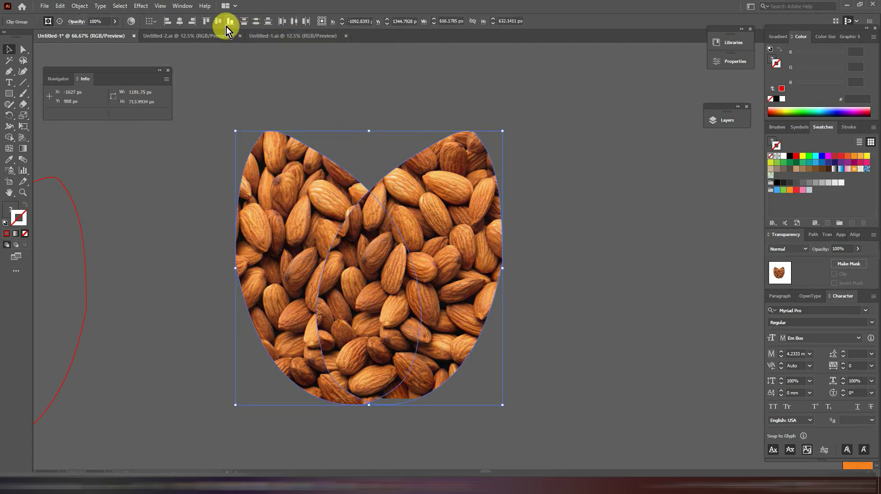
Step: Move the photo-filled almond group right to uncover the red outline pair
left_click(603, 318)
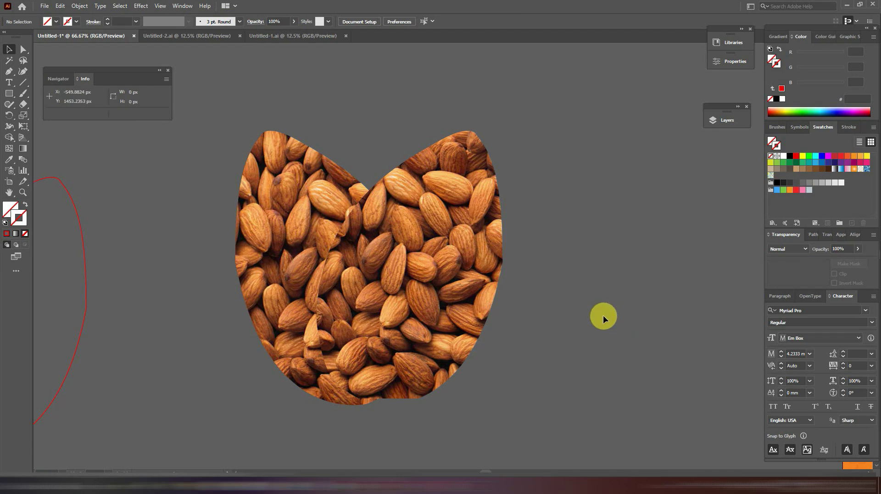
left_click_drag(234, 338, 525, 294)
scroll(493, 250, "left", 3)
scroll(493, 251, "down", 1)
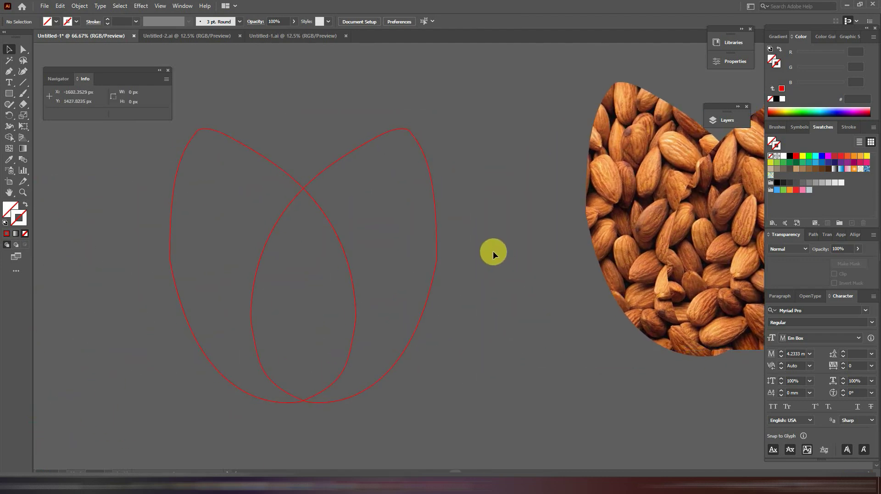
Step: Fill the left almond outline pair solid dark brown 431700, no stroke, sampled from the colour square
key("ctrl+a")
key("ctrl+minus")
key("ctrl+minus")
key("ctrl+minus")
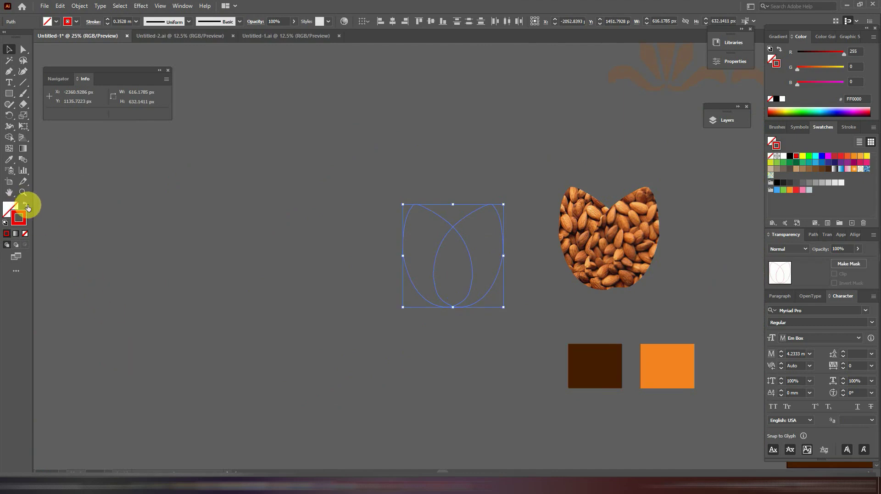
left_click(25, 204)
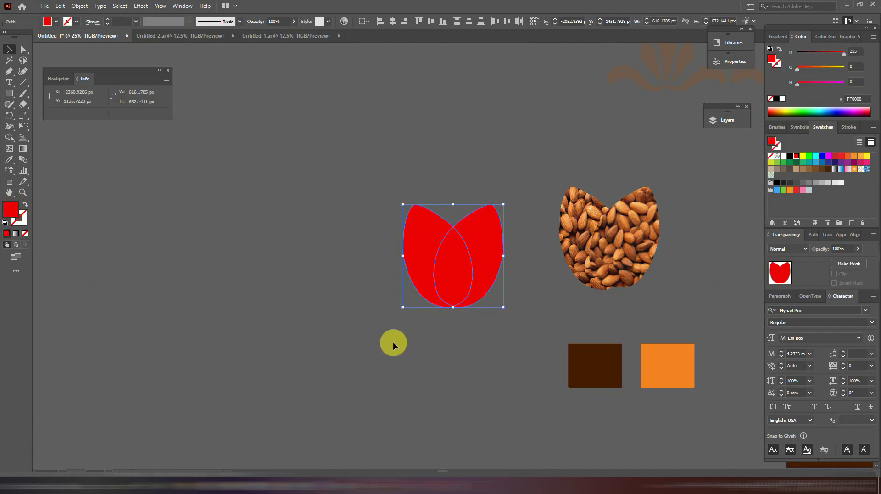
left_click(9, 161)
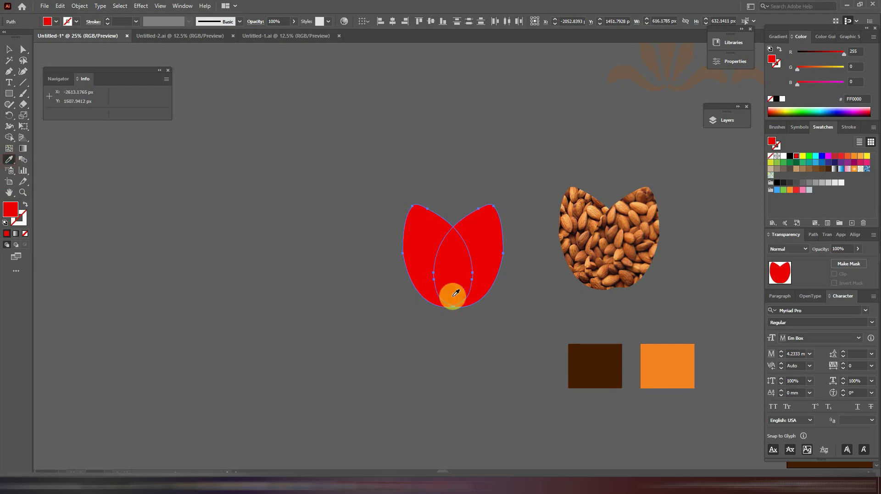
left_click(575, 359)
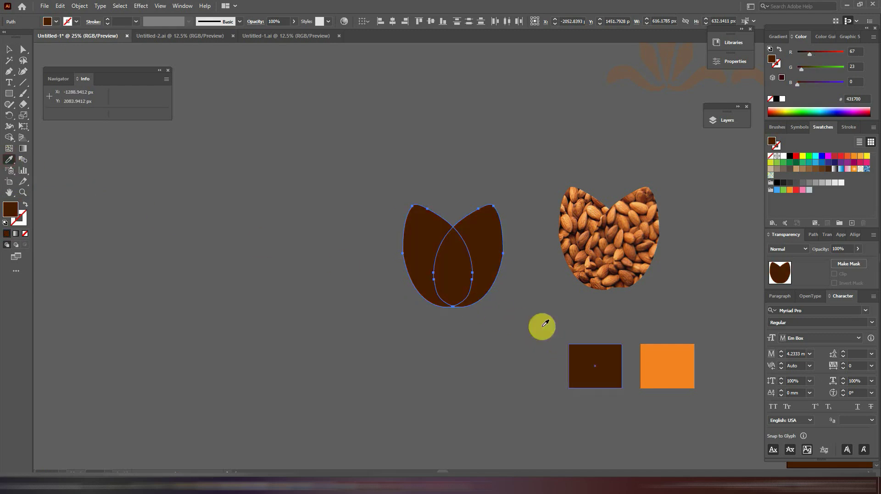
left_click(9, 51)
left_click(257, 271)
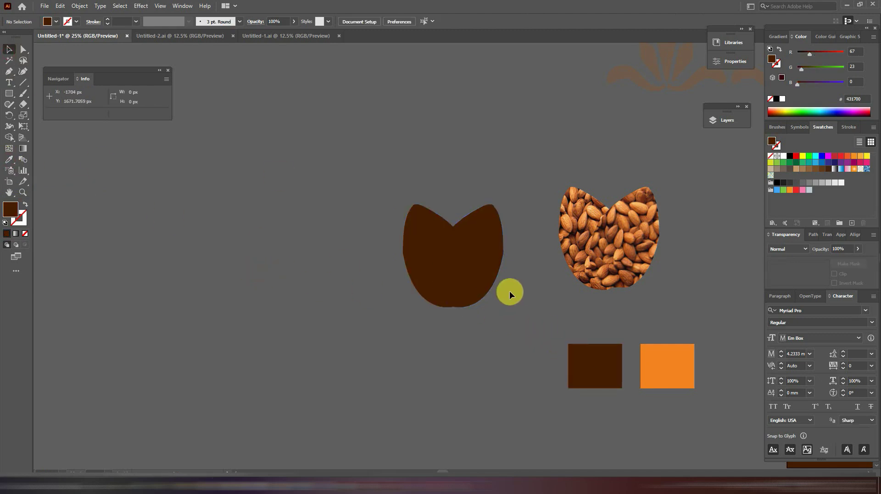
key("ctrl+plus")
key("ctrl+plus")
Step: Move the right brown petal onto the almond group and order it behind the clip groups
left_click_drag(624, 315, 409, 350)
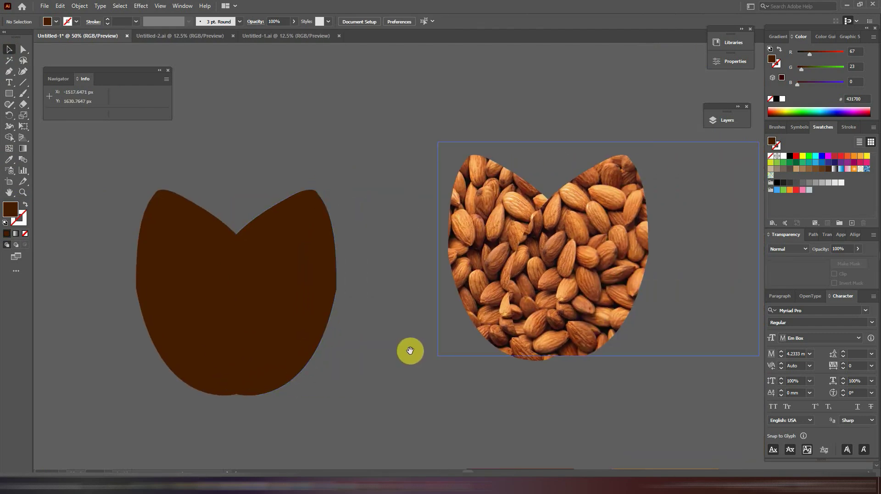
left_click_drag(294, 325, 607, 294)
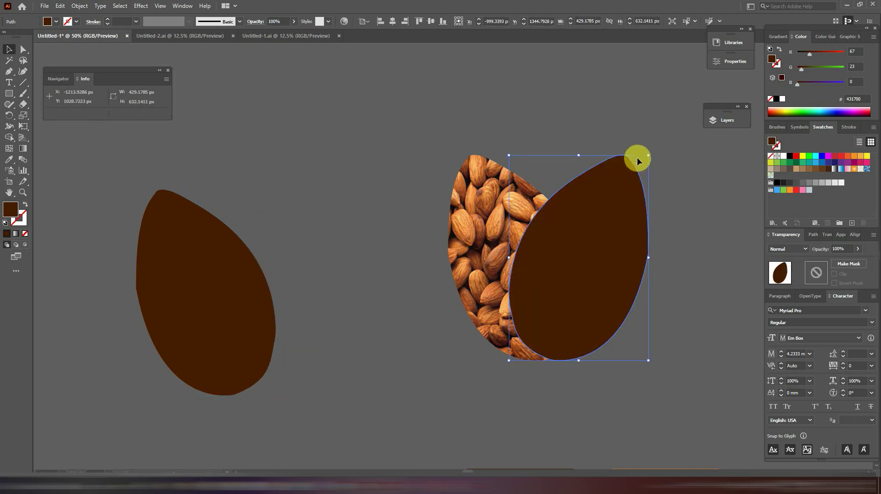
left_click(708, 121)
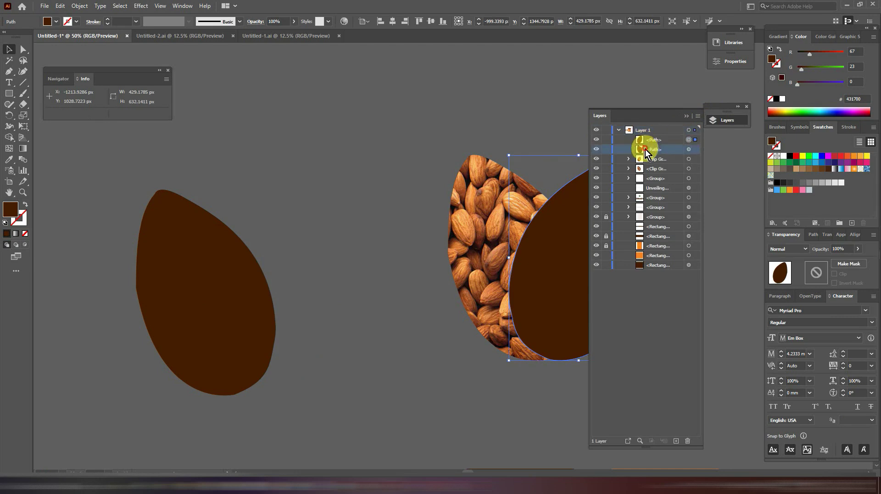
left_click_drag(647, 151, 645, 172)
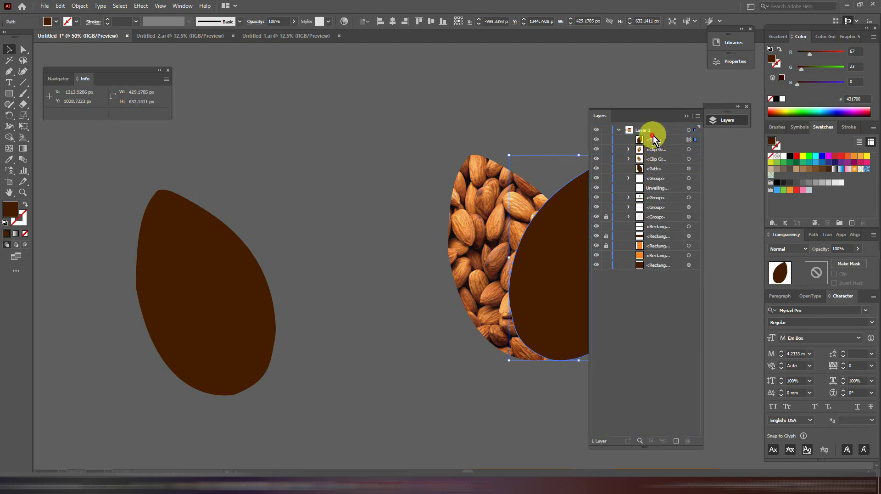
left_click_drag(653, 138, 656, 149)
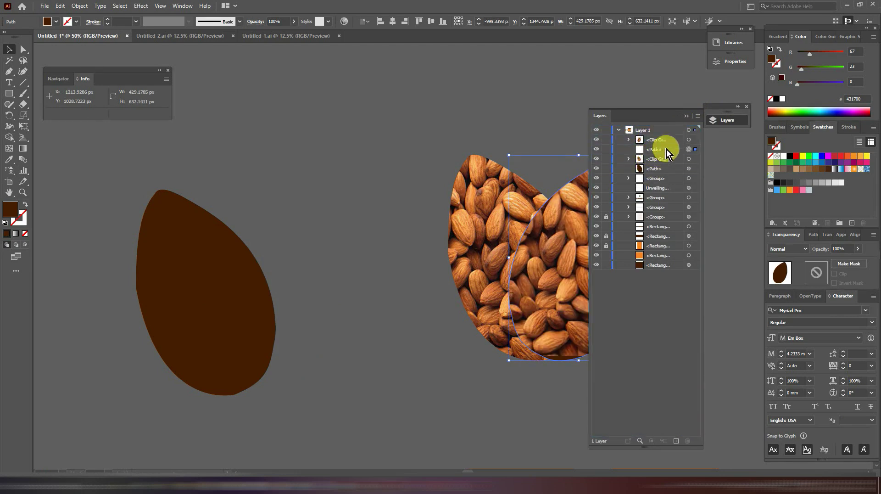
left_click(683, 116)
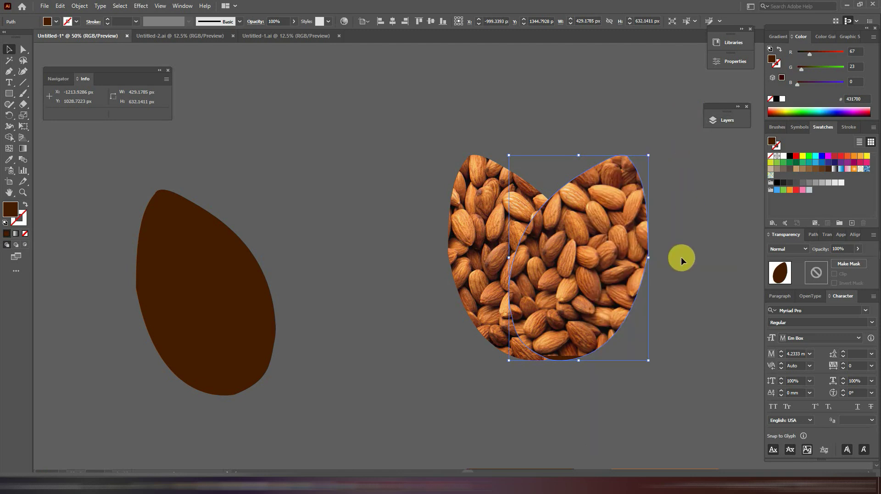
Step: Centre the petal horizontally with the almond shape and dock the Layers panel
left_click(635, 224, "shift")
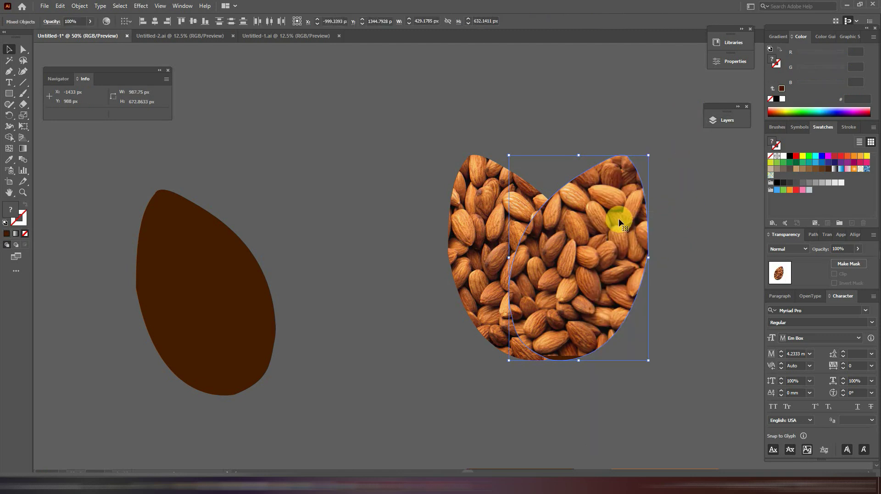
left_click(157, 24)
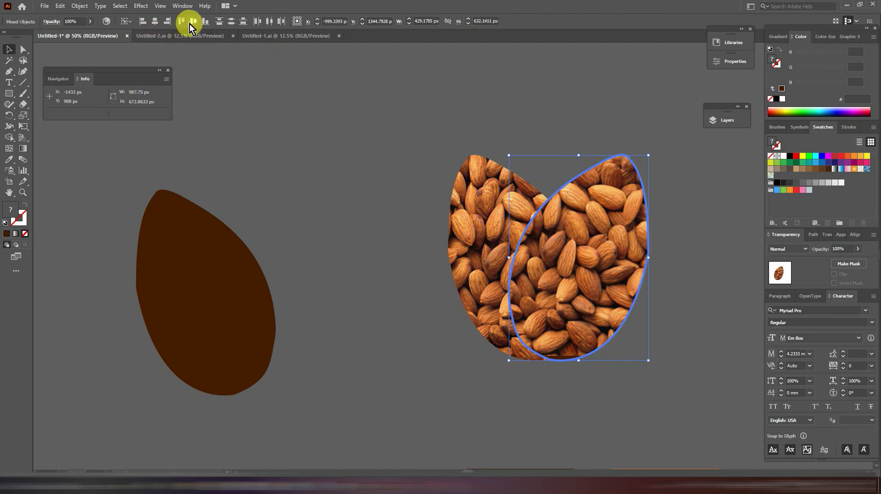
left_click(692, 258)
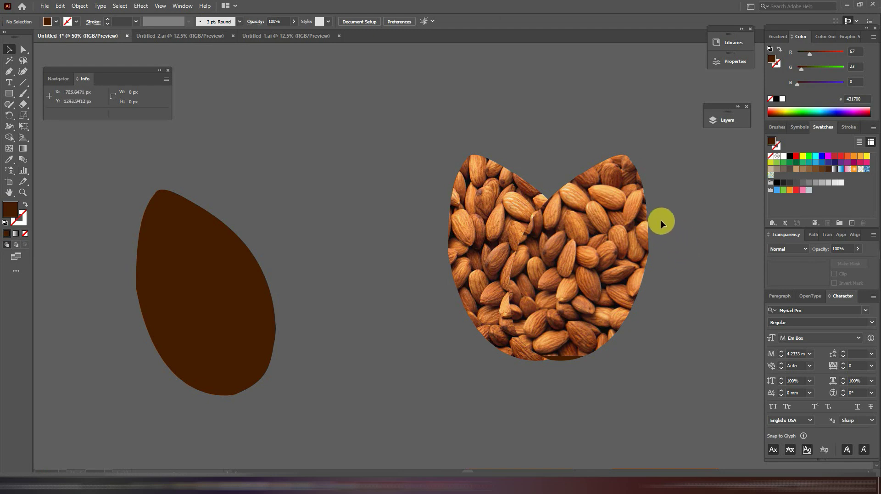
left_click(649, 218)
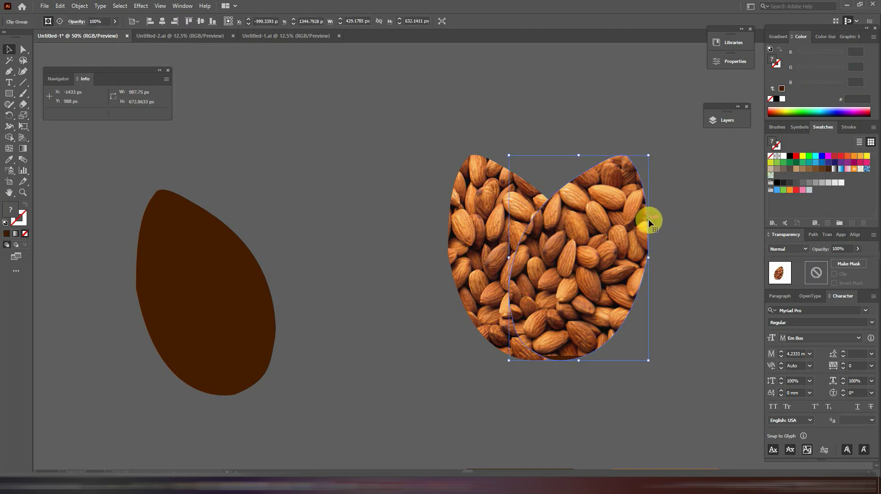
left_click(715, 121)
left_click(689, 149)
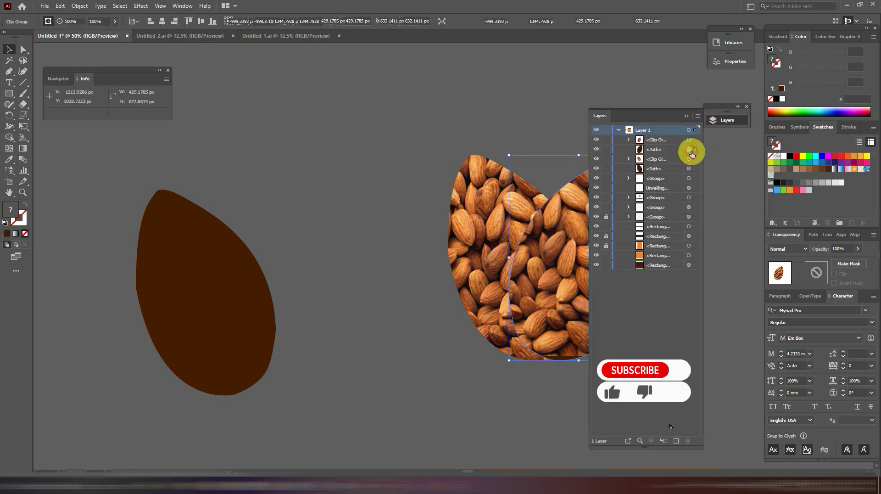
left_click_drag(665, 114, 688, 127)
Step: Nudge the brown petal 10 px right and slightly enlarge the almond photo inside its mask
left_click_drag(620, 128, 572, 126)
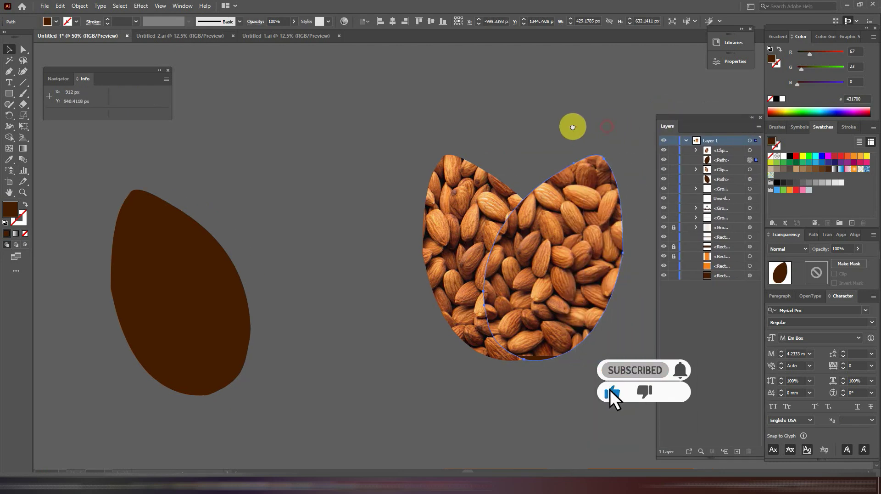
key("shift+Right")
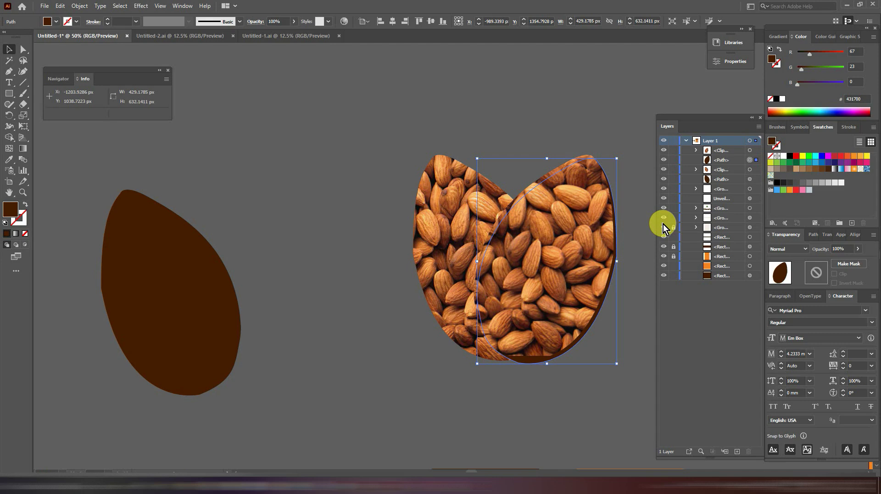
left_click(526, 324)
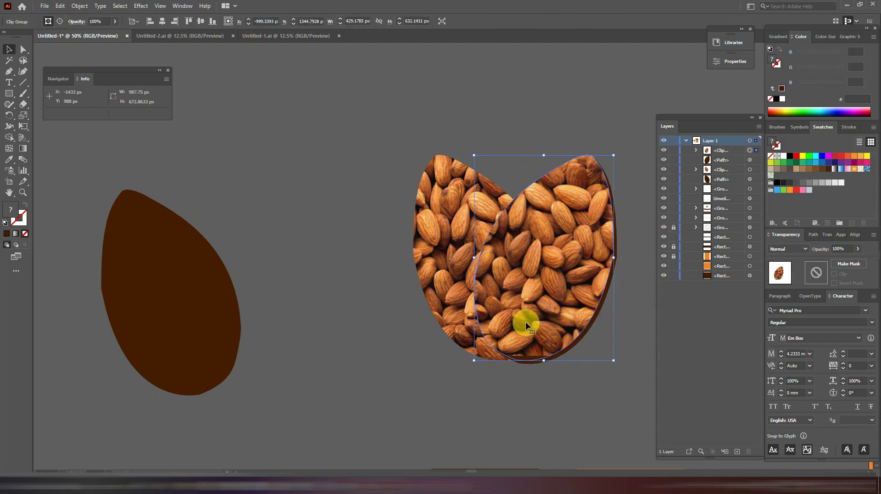
left_click(696, 151)
left_click(756, 170)
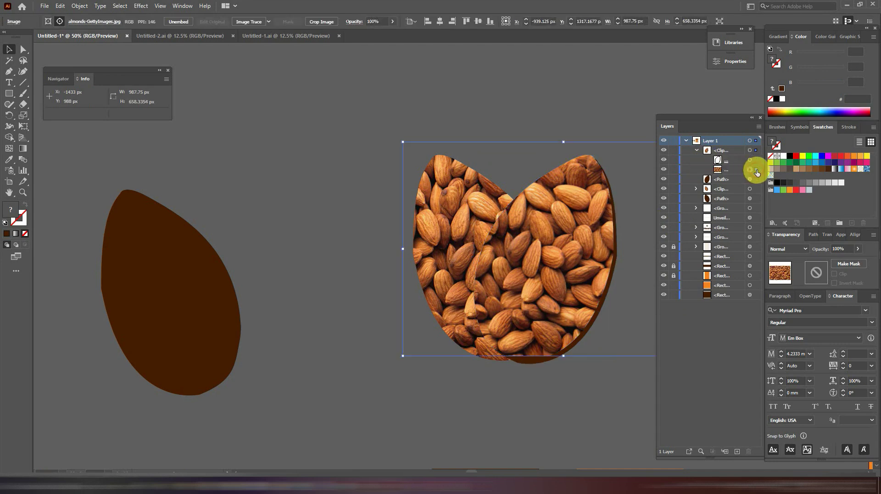
left_click_drag(404, 356, 390, 364)
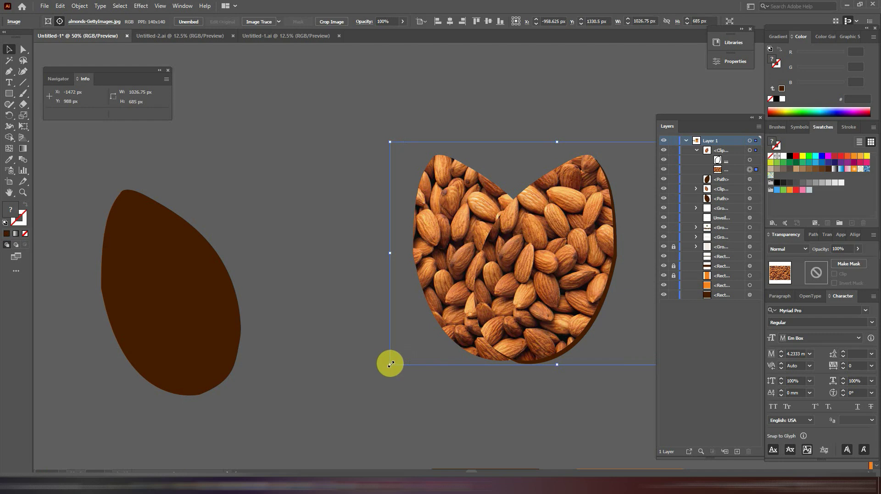
left_click(508, 115)
left_click(697, 150)
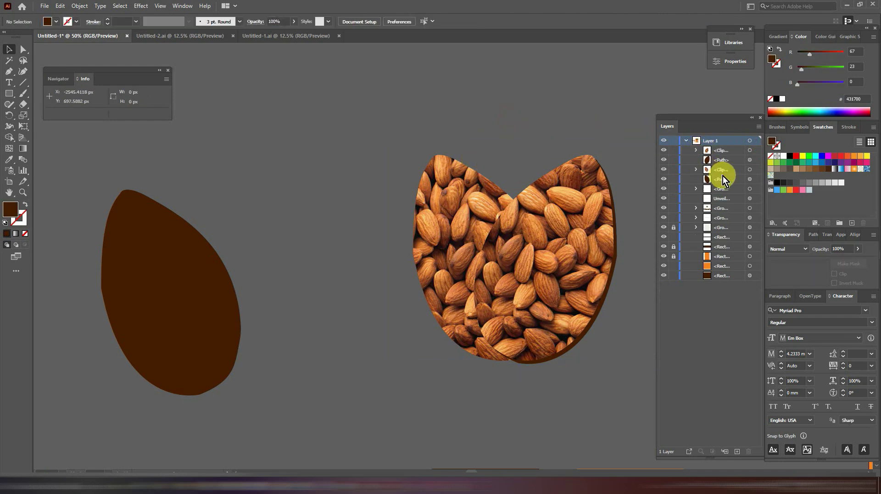
left_click(752, 160)
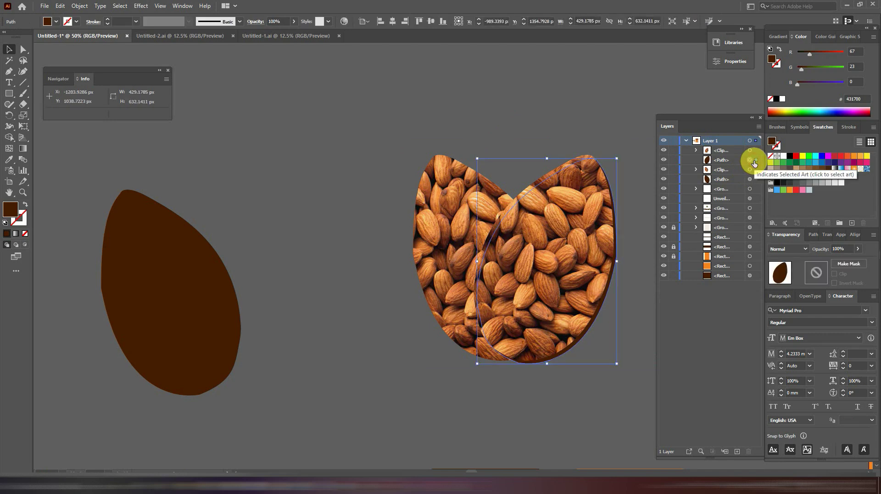
Step: Centre the left brown petal behind the almond group and enlarge it to about 439 × 643 px
left_click(183, 291)
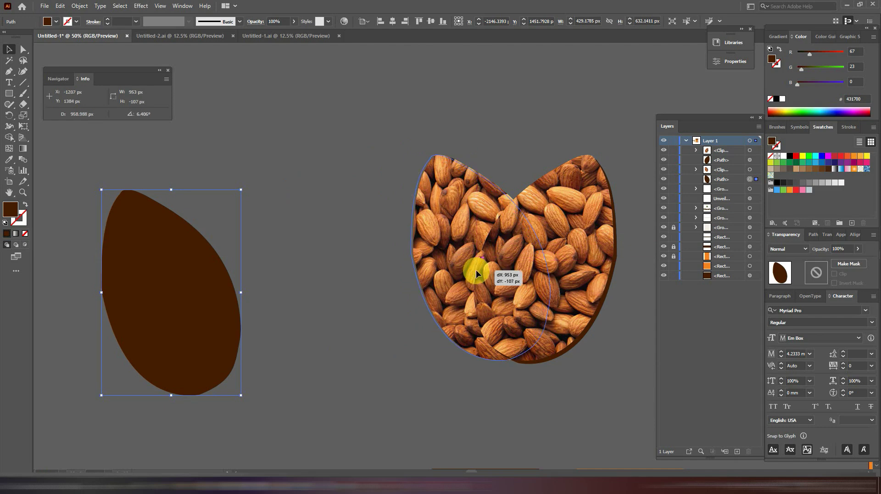
left_click_drag(187, 297, 497, 262)
left_click(441, 175, "shift")
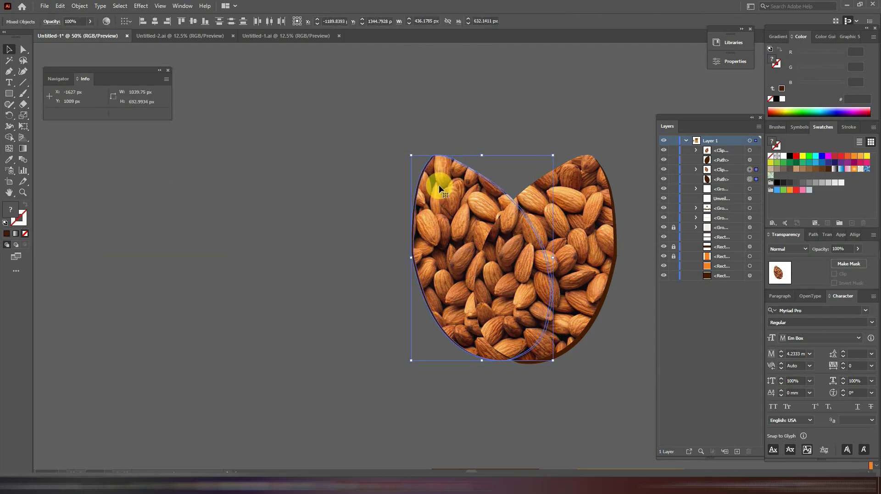
left_click(156, 21)
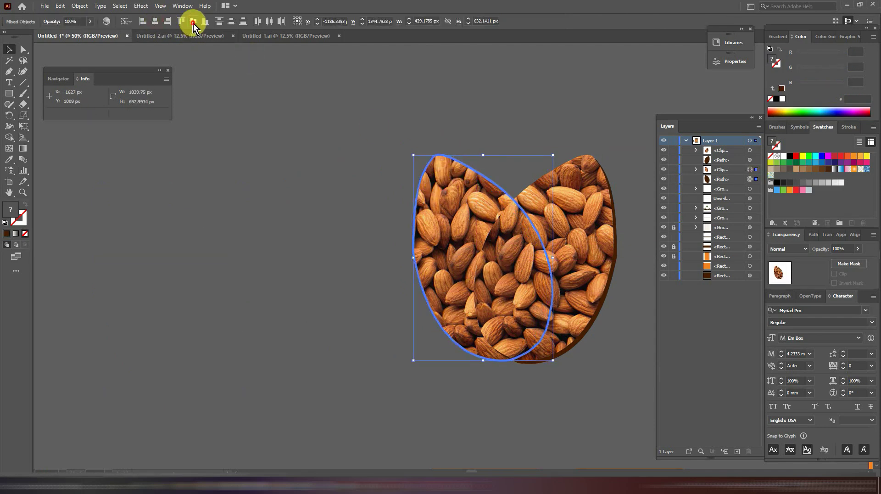
left_click(755, 179)
key("shift+Left")
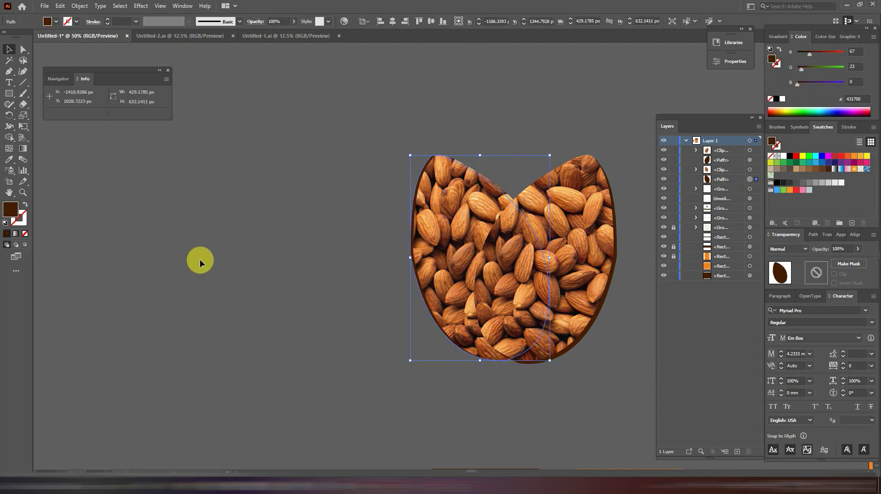
key("shift+Down")
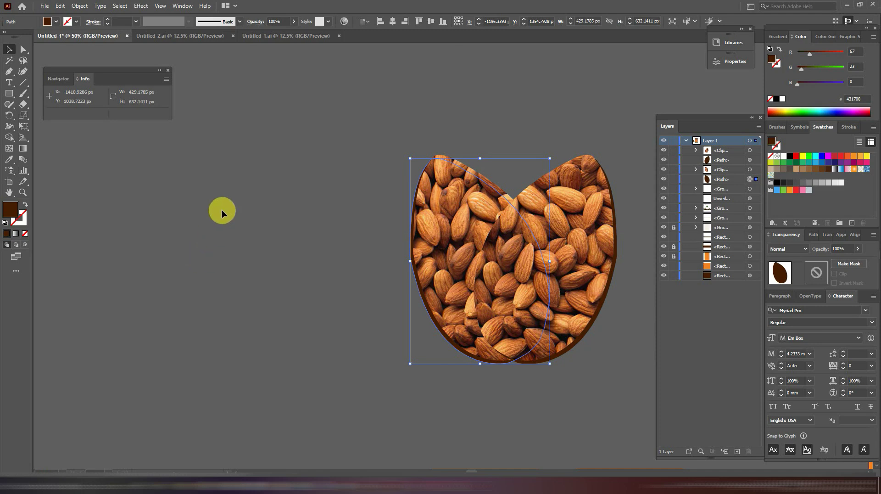
left_click_drag(549, 158, 553, 155)
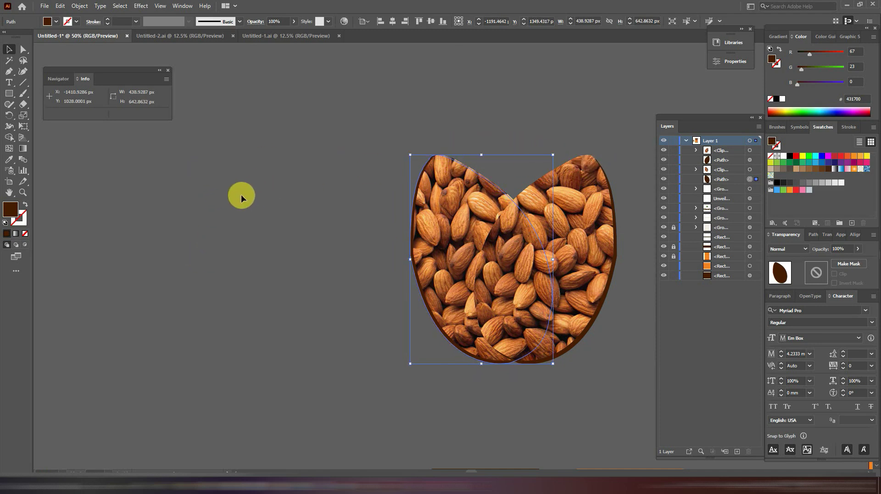
mouse_move(494, 117)
left_mouse_down()
mouse_move(154, 126)
mouse_move(187, 91)
left_mouse_up()
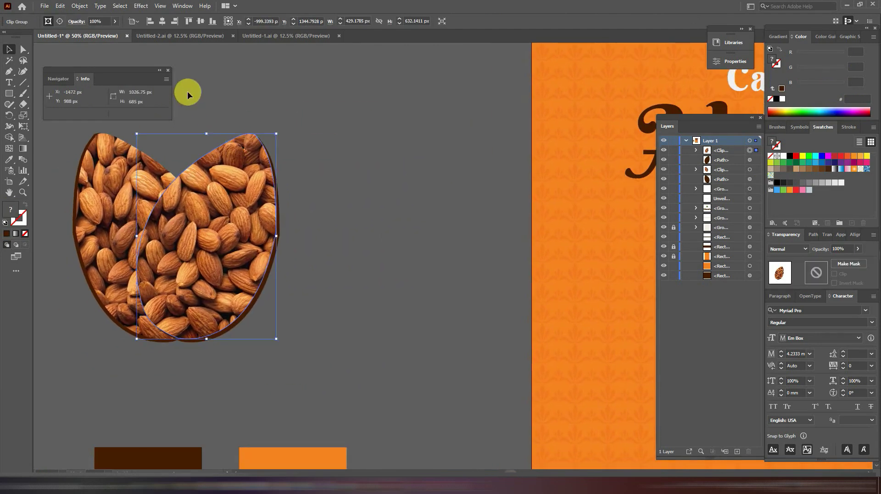
key("ctrl+minus")
left_click(434, 441)
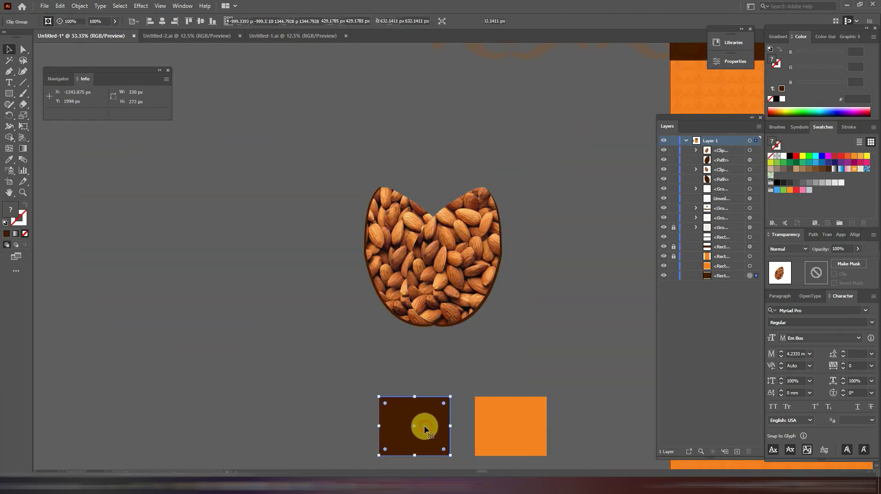
double_click(11, 210)
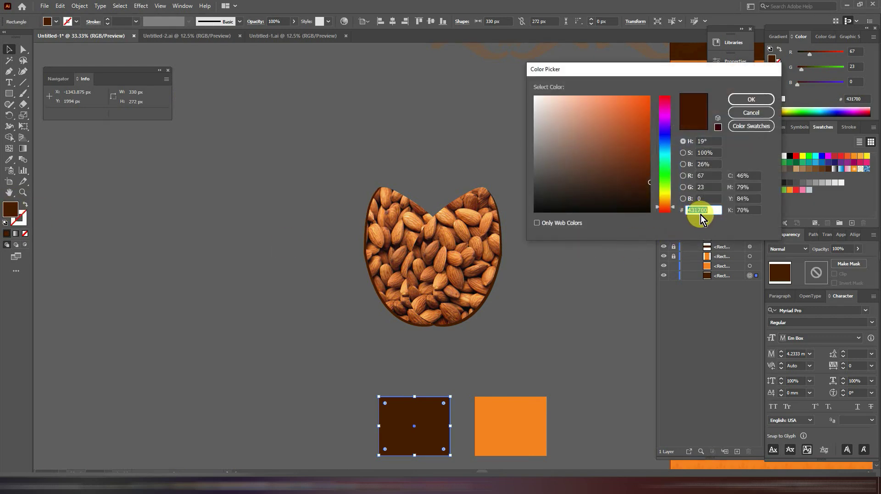
left_click(745, 110)
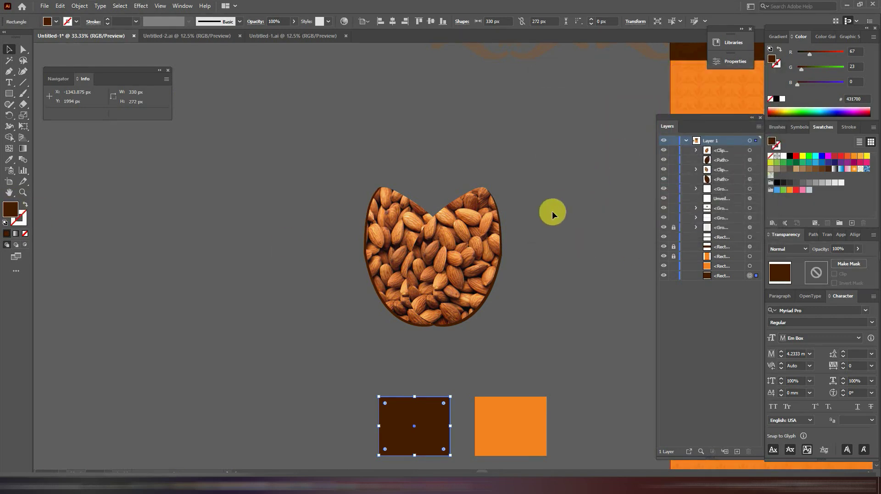
left_click(461, 244)
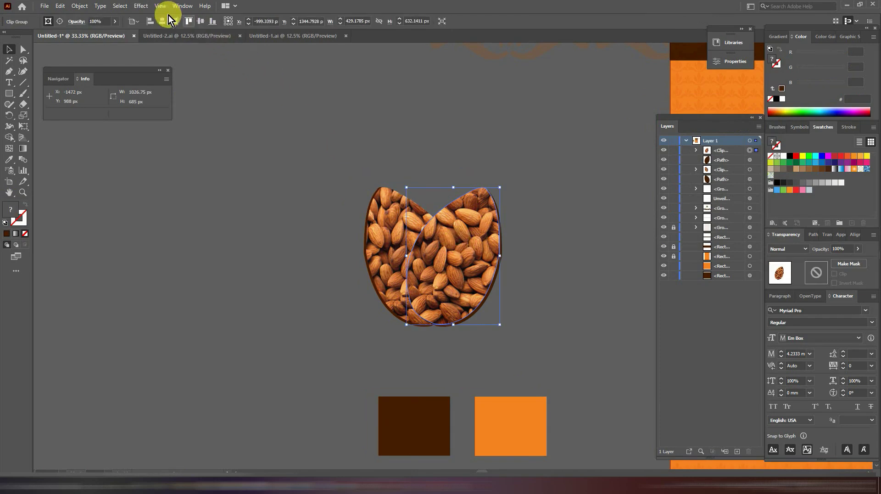
Step: Give the right almond half a dark brown Multiply drop shadow: 75%, Y 0, X 10 px, blur 5 px
left_click(141, 5)
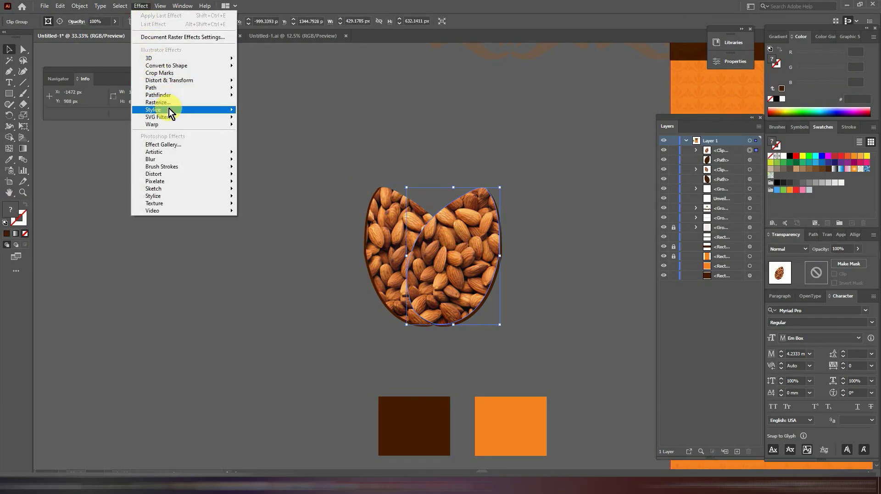
mouse_move(154, 109)
left_click(264, 111)
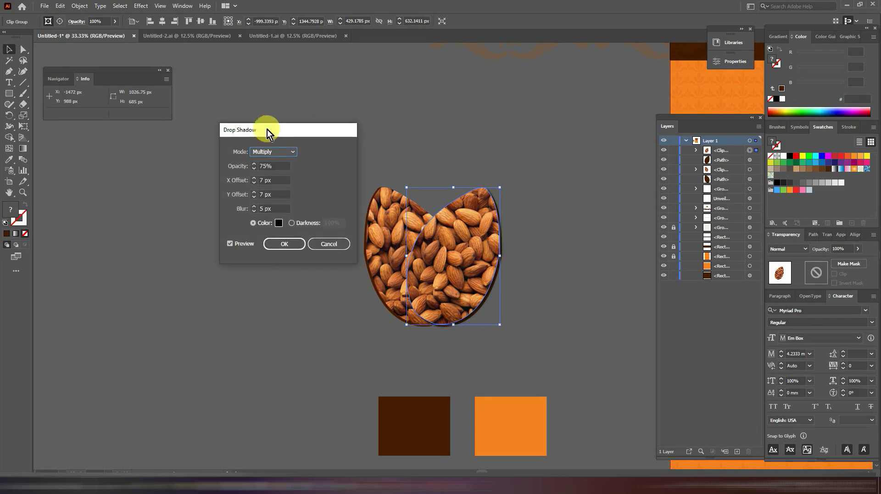
left_click_drag(263, 193, 234, 191)
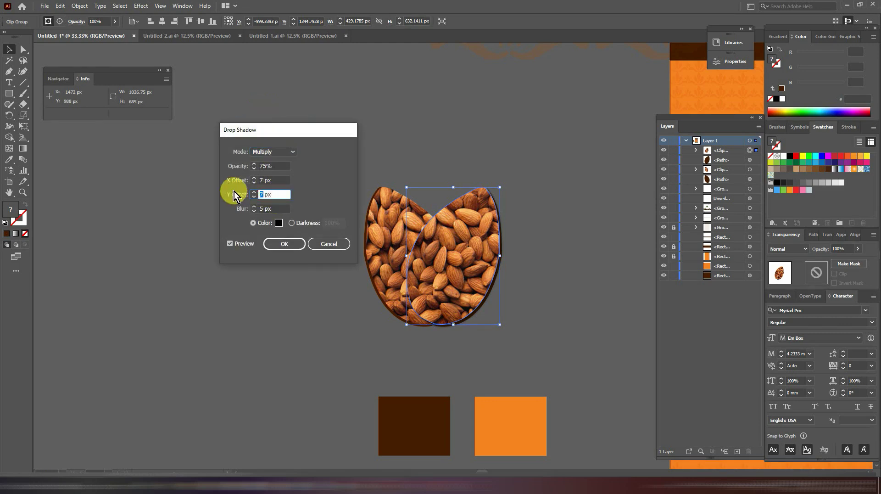
type("0")
left_click(260, 179)
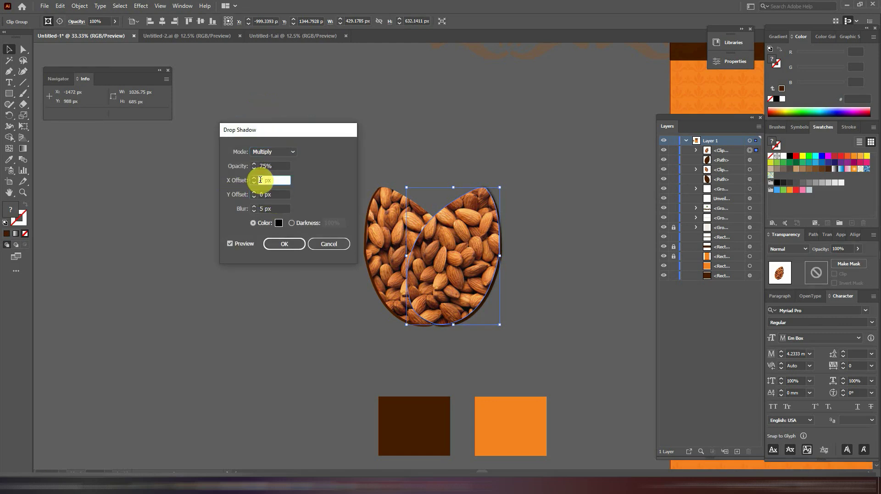
left_click(261, 180)
type("-18")
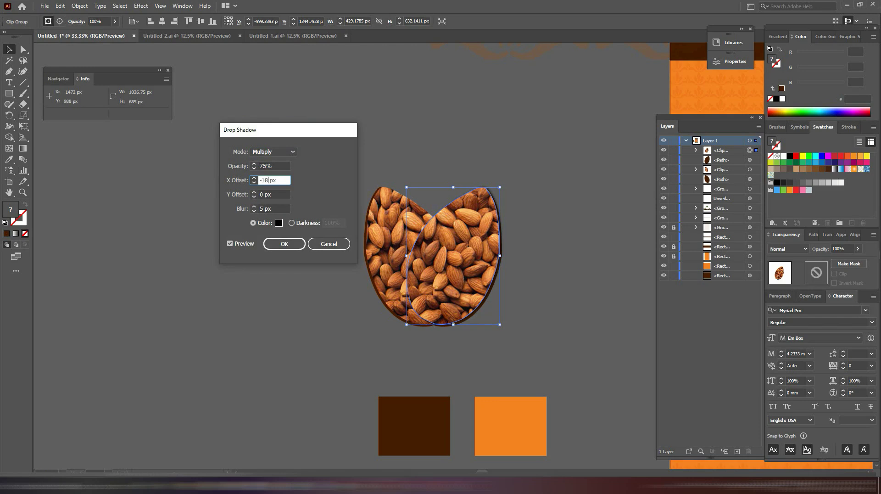
left_click(279, 223)
type("431700")
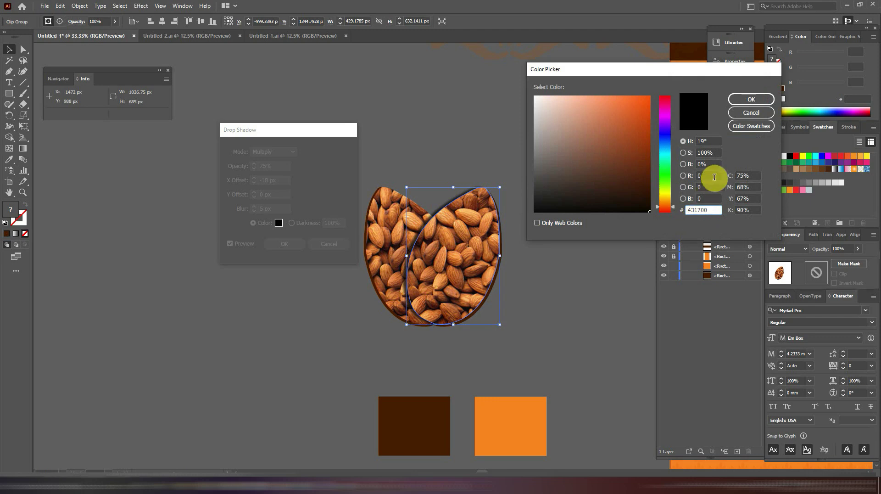
left_click(745, 100)
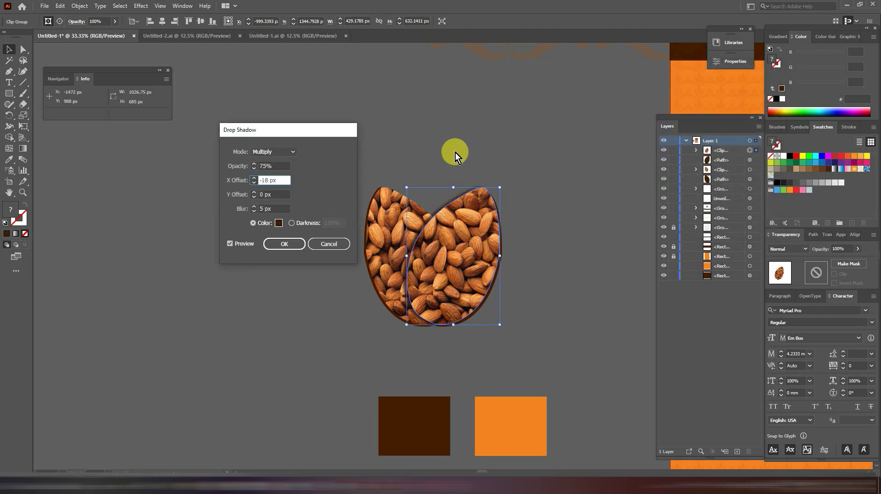
left_click(284, 243)
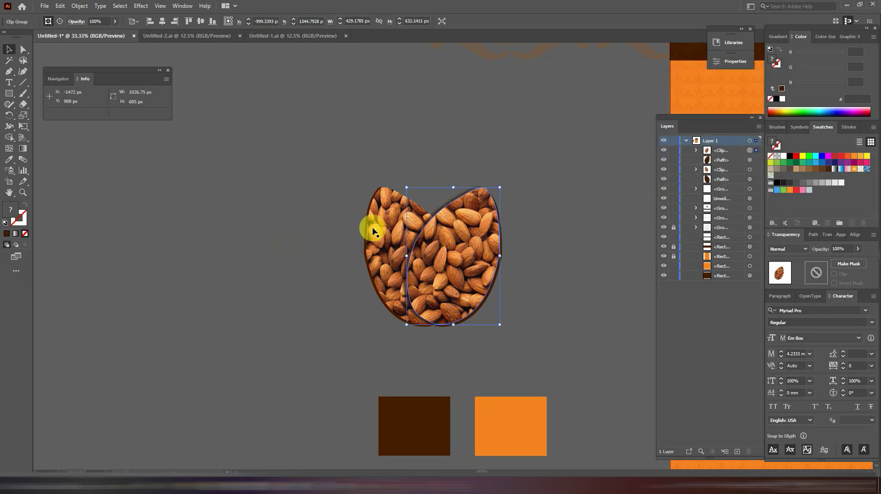
Step: Add a matching drop shadow to the left almond half with a changed horizontal offset
left_click(383, 227)
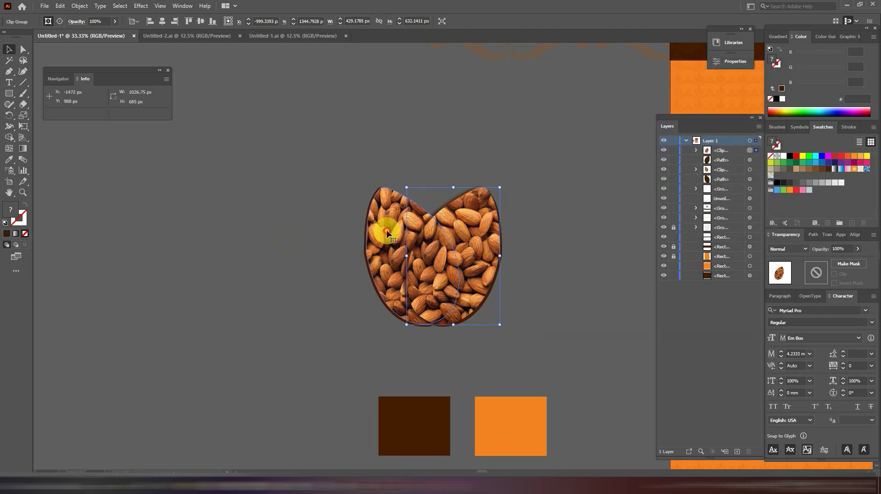
left_click(141, 6)
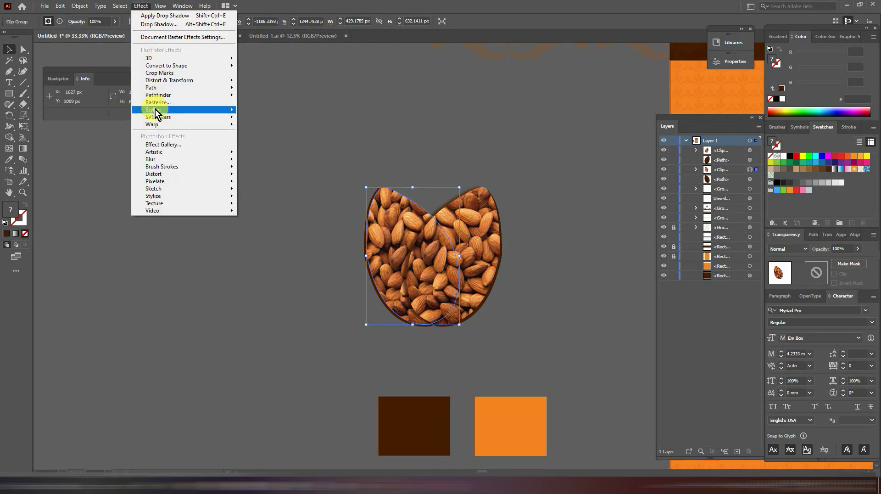
left_click(255, 111)
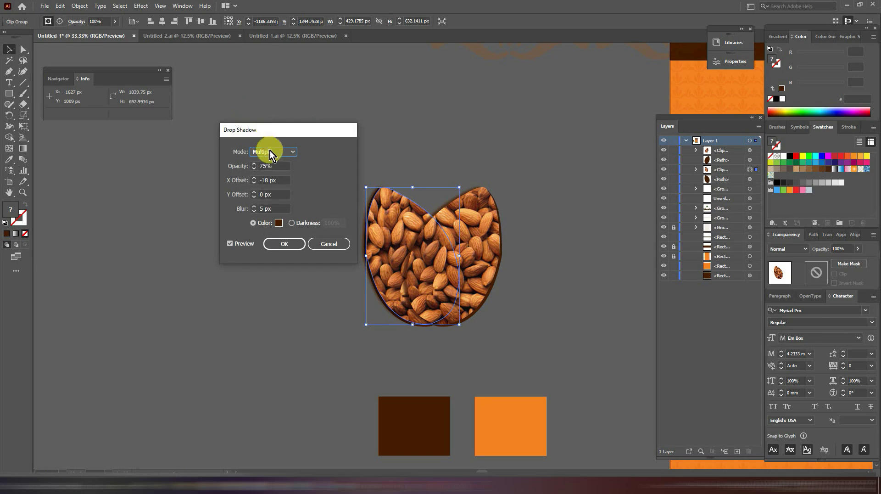
double_click(270, 183)
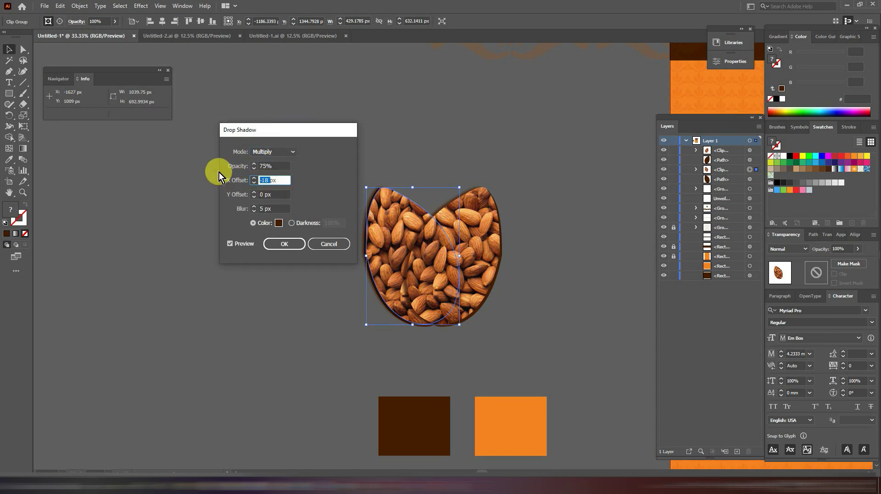
type("1")
left_click(278, 243)
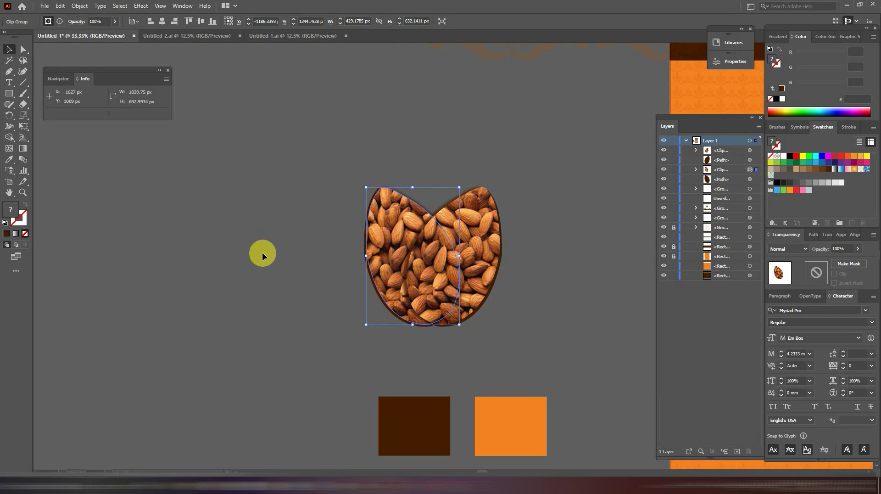
left_click(263, 252)
Step: Move the almond icon onto the orange package below the Almonds title and enlarge it
key("ctrl+minus")
key("ctrl+minus")
key("ctrl+minus")
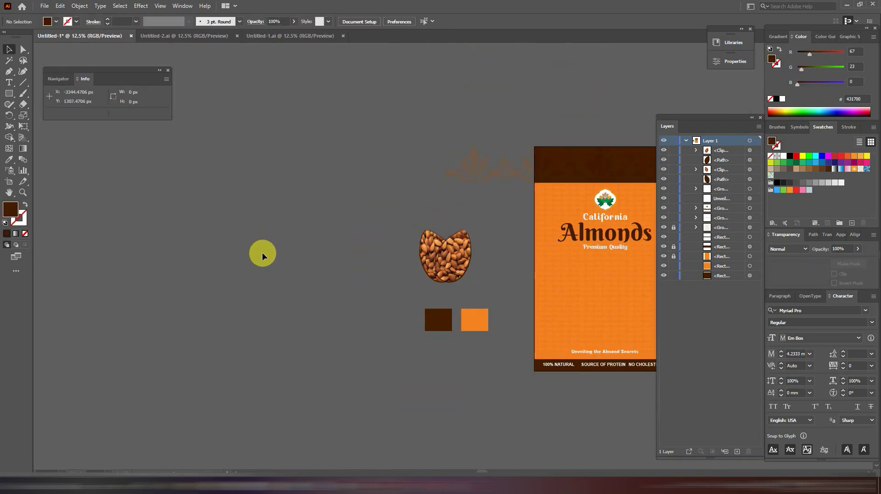
left_click_drag(466, 265, 395, 271)
left_click_drag(315, 295, 493, 331)
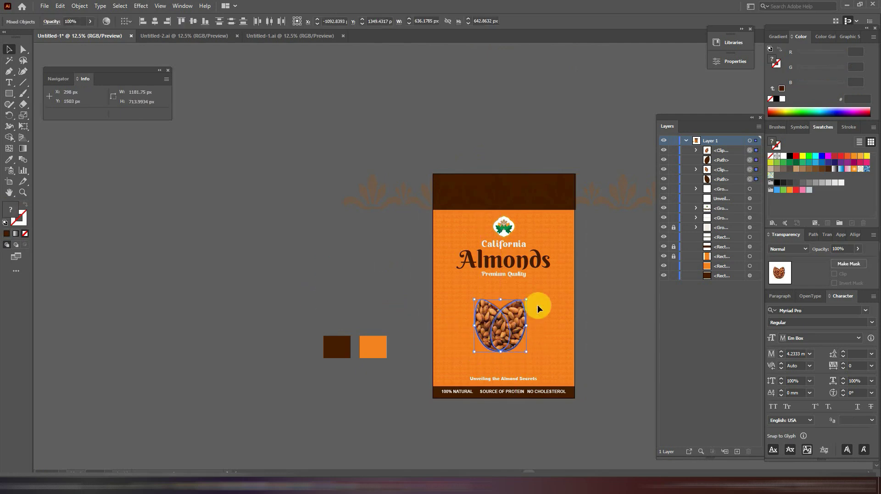
left_click_drag(527, 299, 559, 284)
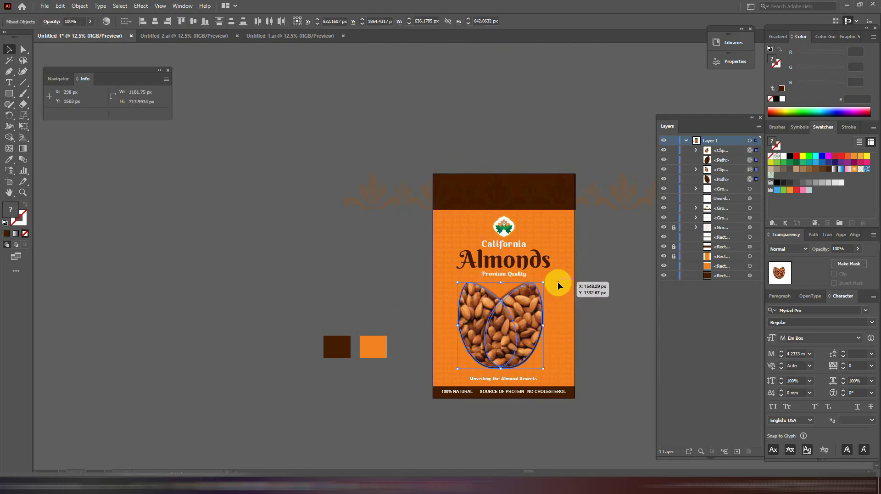
left_click_drag(519, 331, 523, 329)
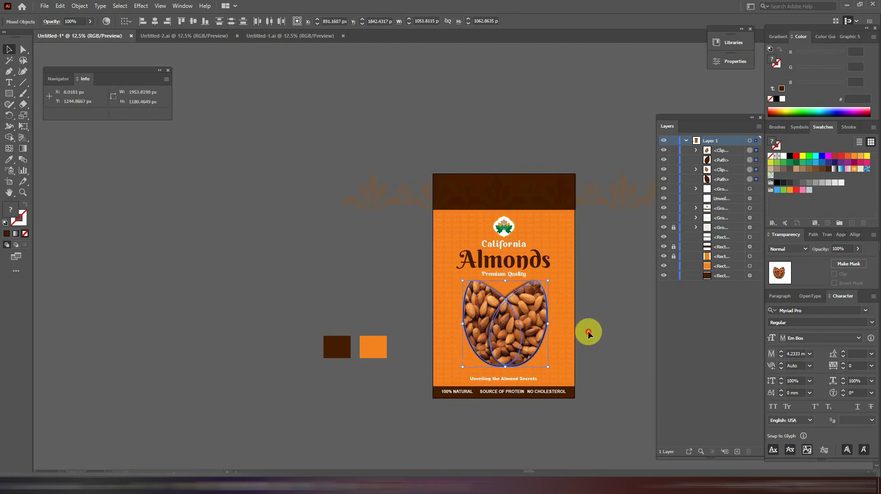
left_click(590, 331)
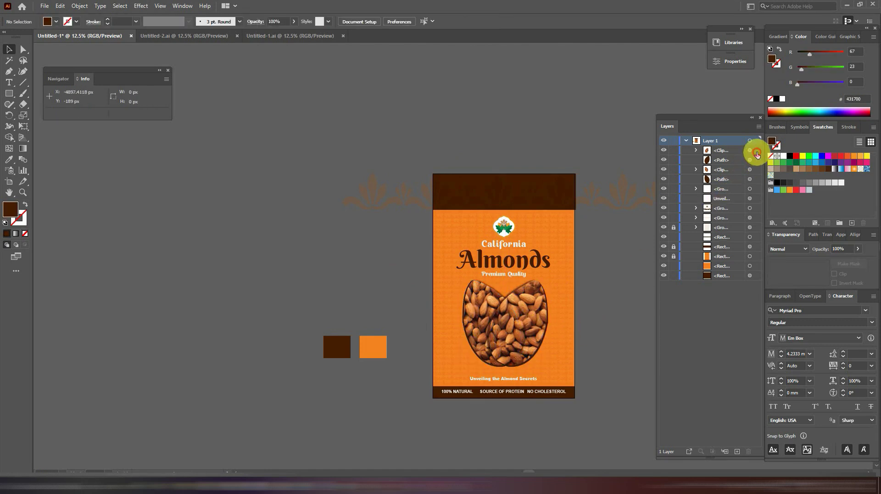
Step: Group the almond halves and centre-align them into one heart shape
left_click_drag(755, 151, 756, 160)
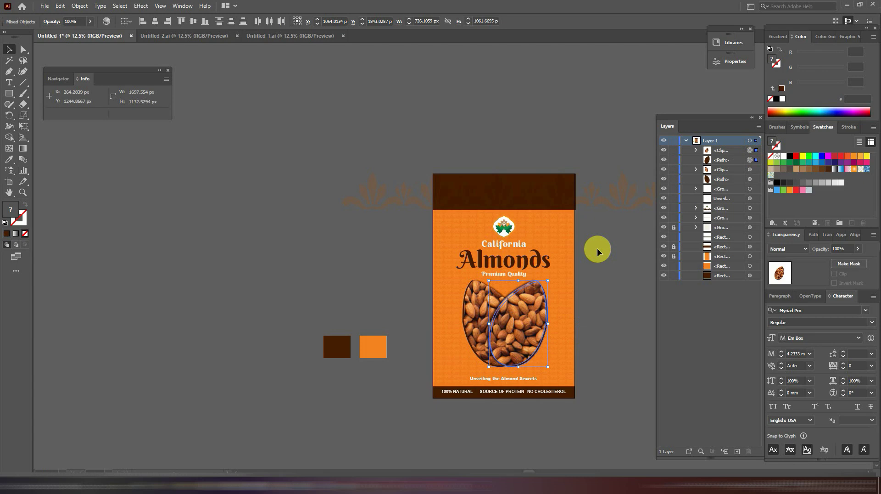
key("shift+Right")
key("shift+Right")
key("shift+Right")
key("shift+Right")
key("shift+Right")
key("shift+Right")
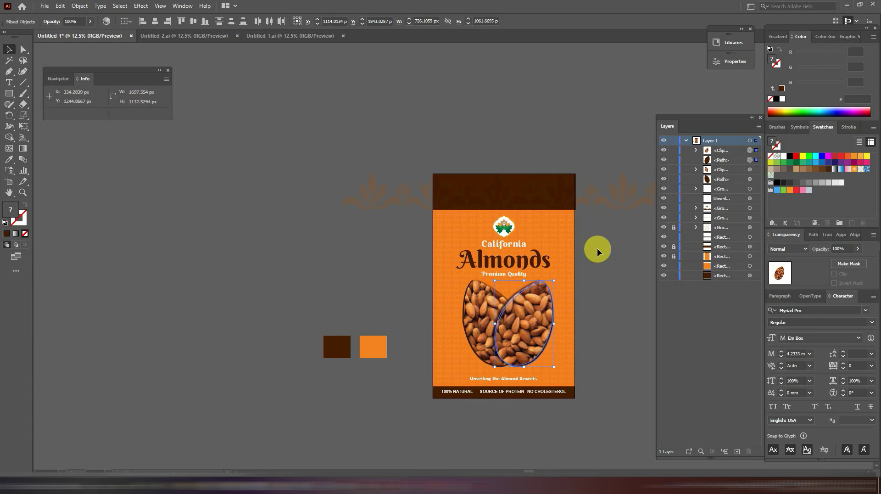
key("shift+Right")
key("shift+Right")
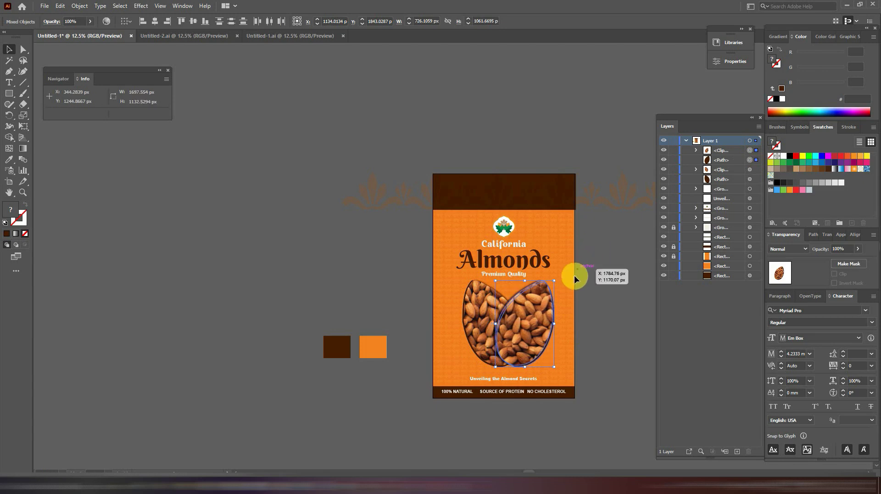
left_click(750, 169, "shift")
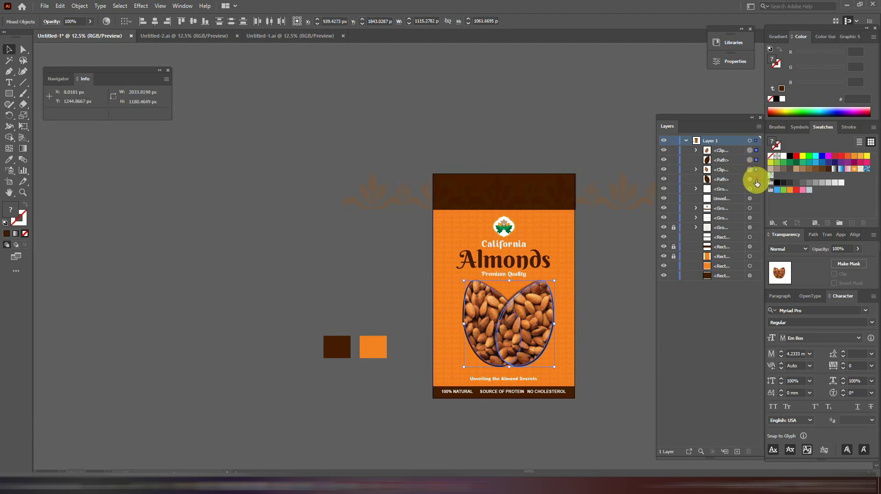
right_click(512, 310)
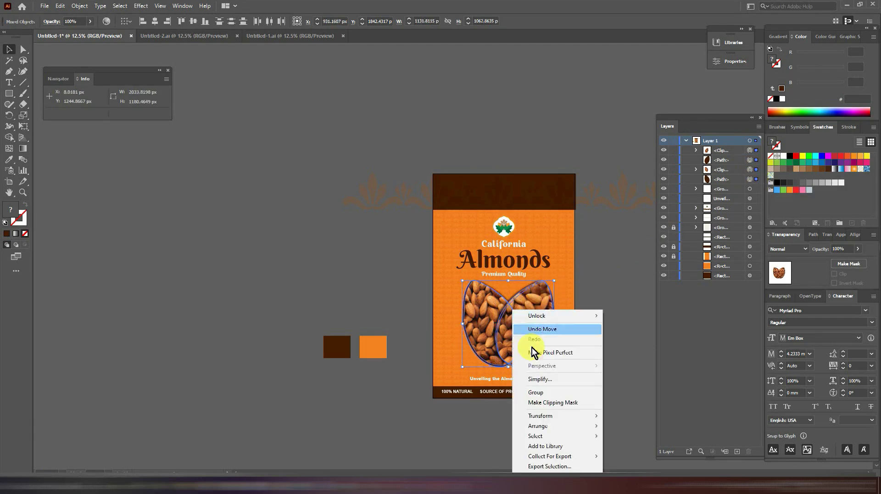
left_click(536, 393)
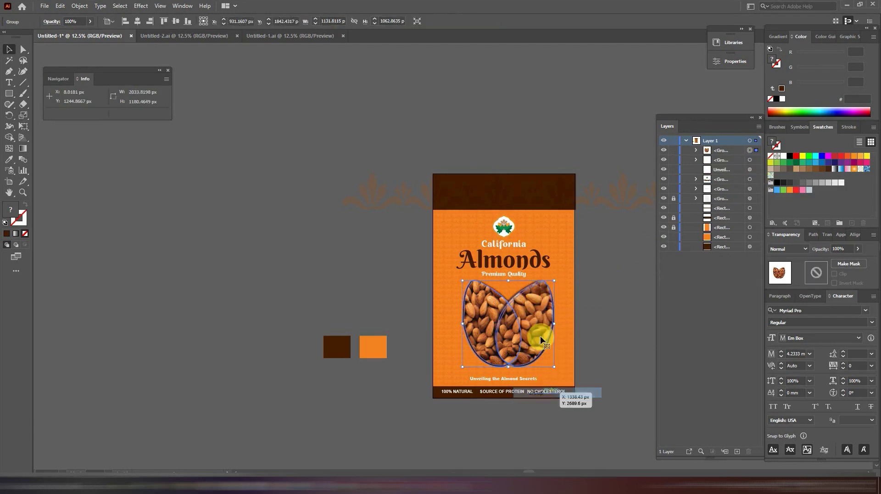
left_click(138, 21)
left_click(387, 125)
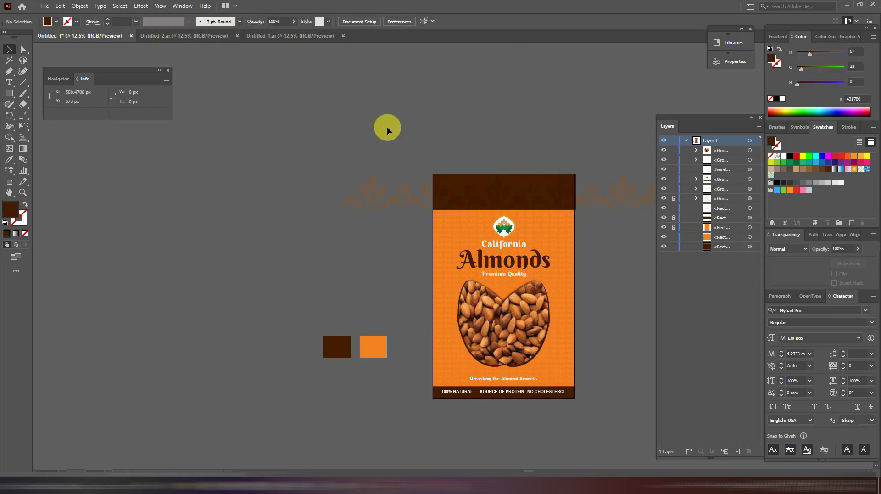
Step: Place the round gold badge beside the almond heart on the front's left
left_click(445, 261)
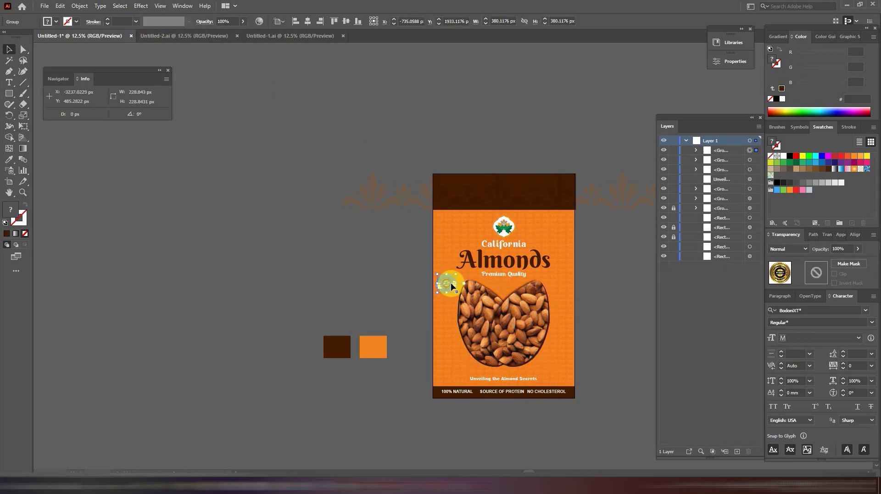
left_click_drag(451, 287, 449, 285)
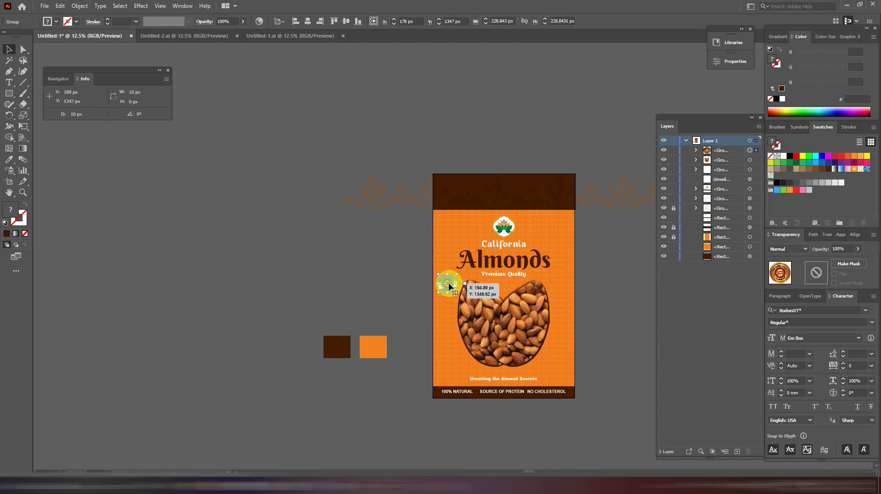
left_click(381, 264)
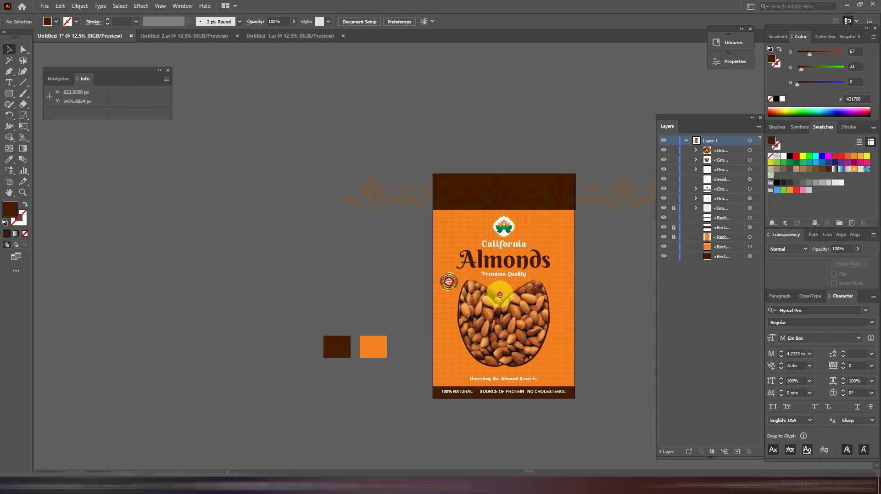
left_click_drag(498, 295, 437, 207)
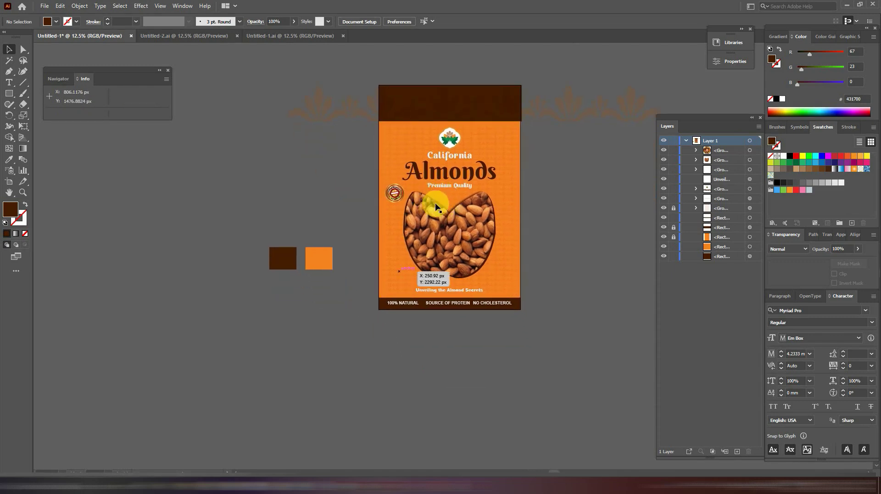
Step: Unlock the three background layers and duplicate the artboard below as 'Artboard 1 copy' with its artwork
left_click(9, 181)
left_click(674, 236)
left_click(673, 227)
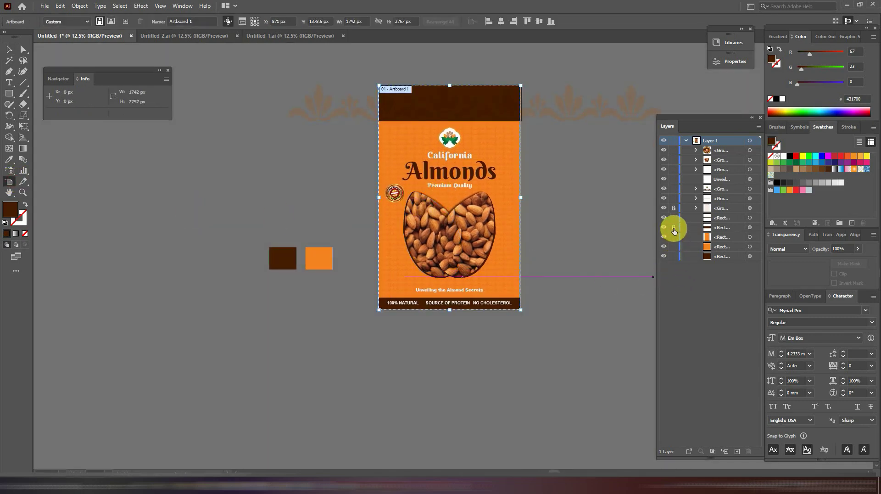
left_click(673, 208)
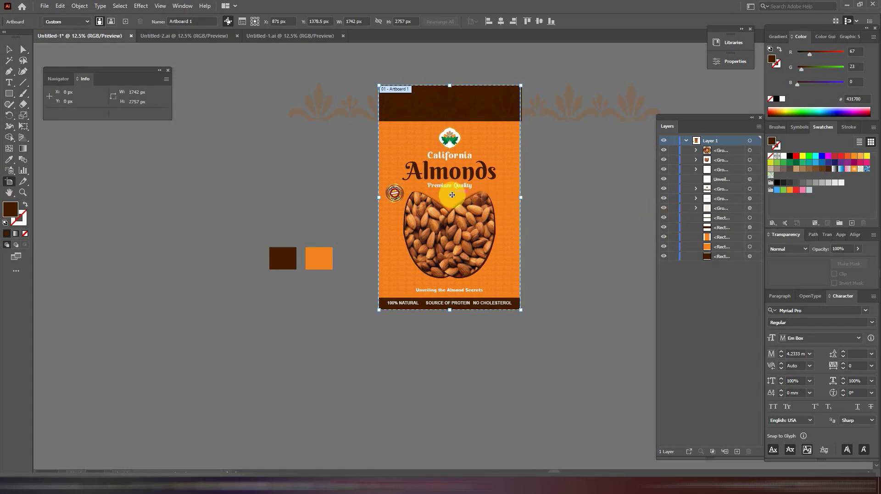
left_click_drag(452, 198, 456, 428)
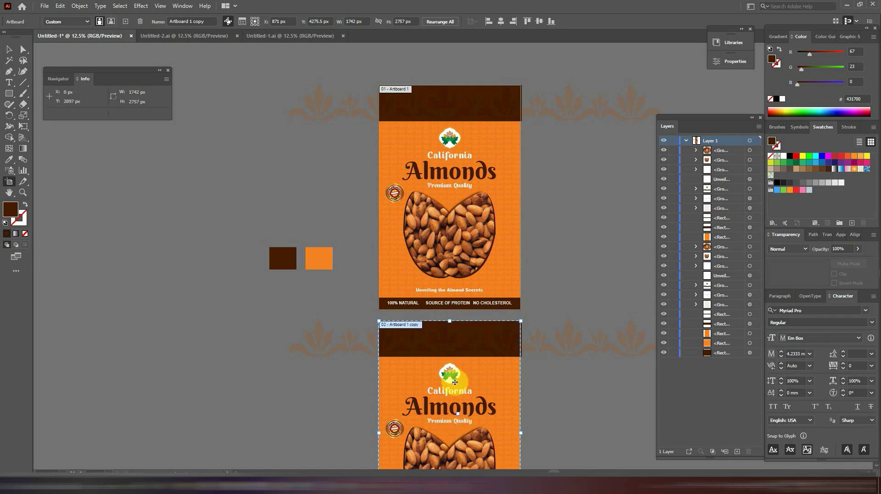
scroll(454, 374, "down", 5)
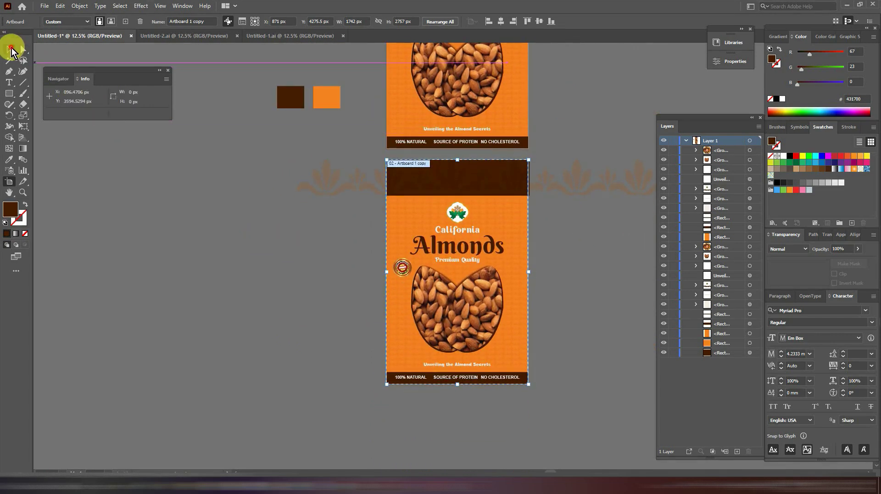
left_click(8, 49)
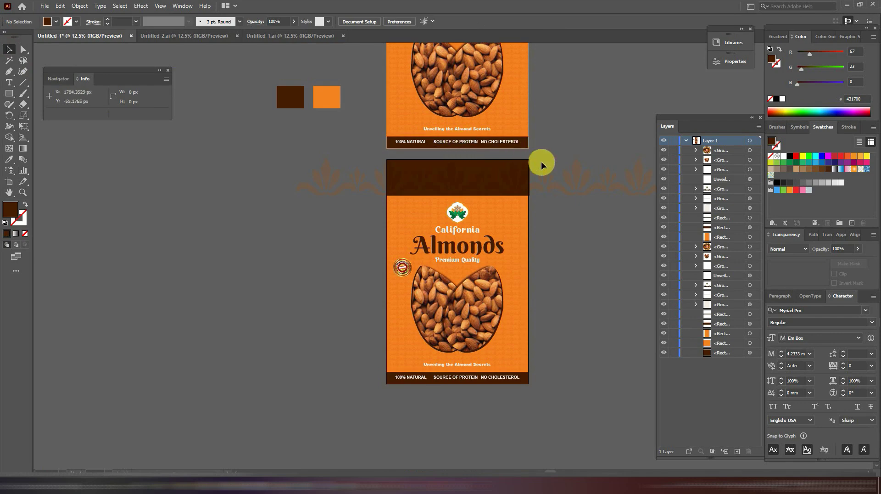
left_click(560, 182)
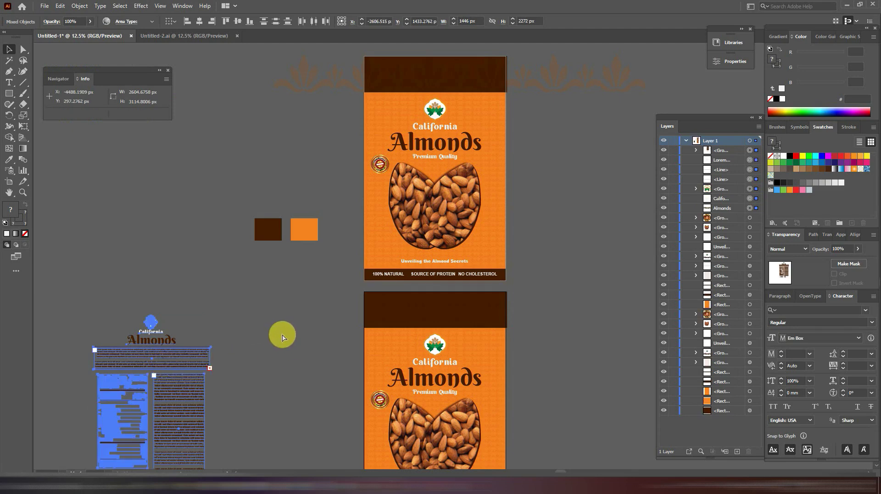
Step: Delete the copied logo, title and almond photo heart from the second artboard
left_click(545, 364)
scroll(545, 364, "down", 5)
scroll(551, 211, "up", 1)
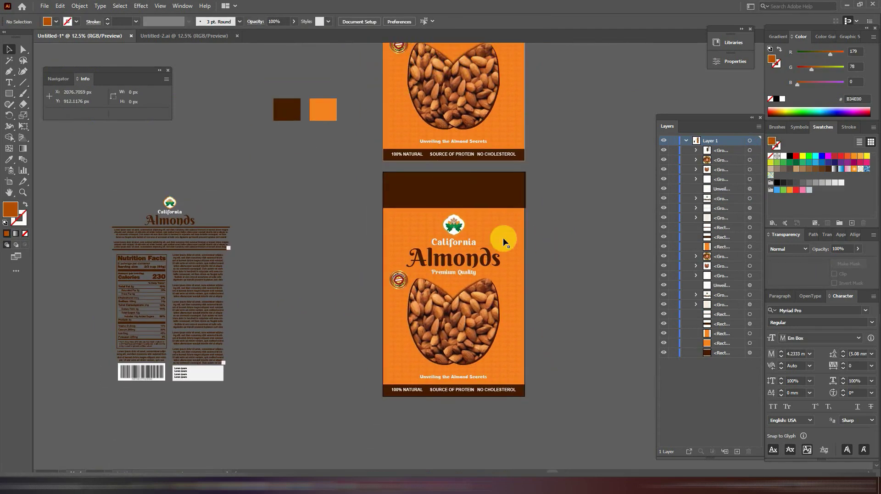
left_click(453, 232)
key("Delete")
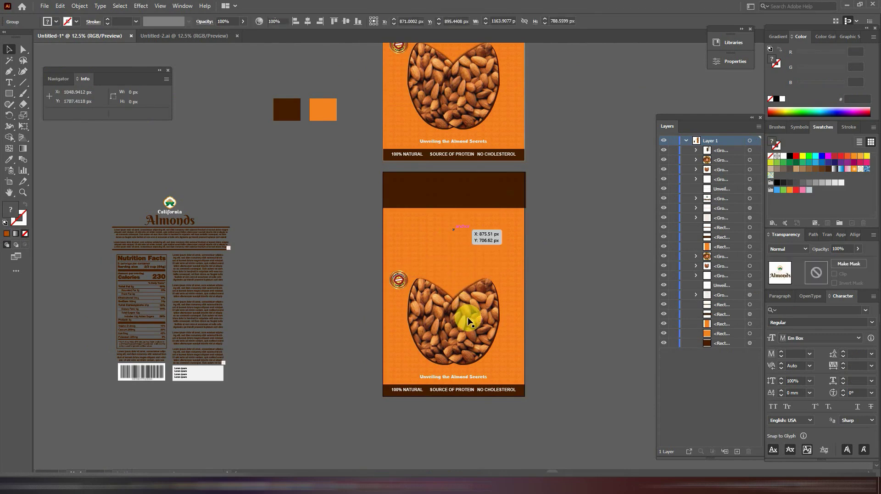
left_click(466, 313)
key("Delete")
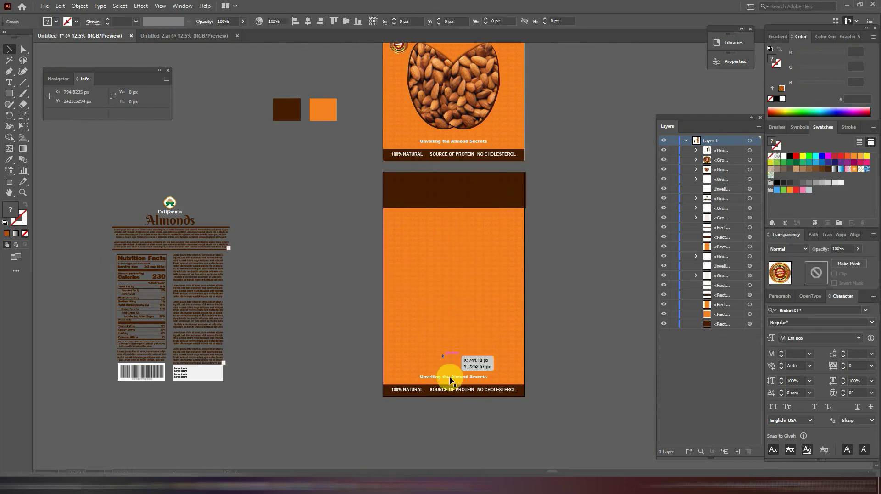
Step: Remove the orange texture and the 'Unveiling the Almond Secrets' tagline from the back panel
left_click(449, 380)
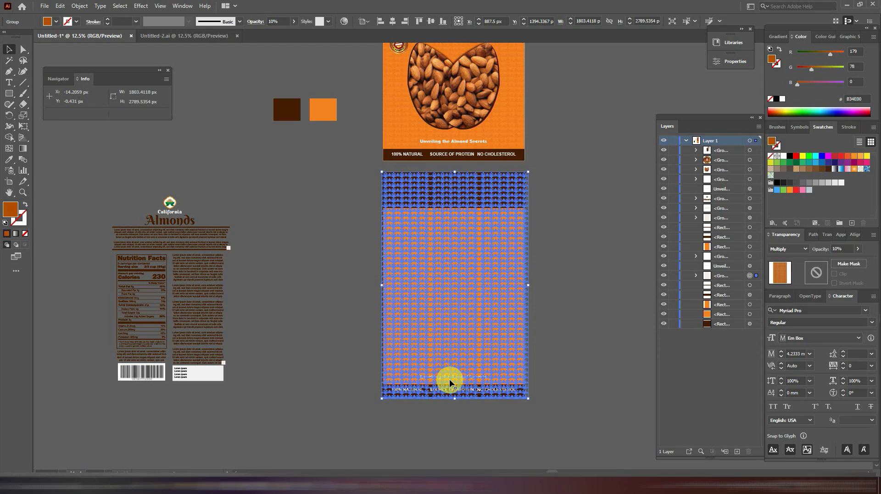
key("Delete")
left_click(454, 382)
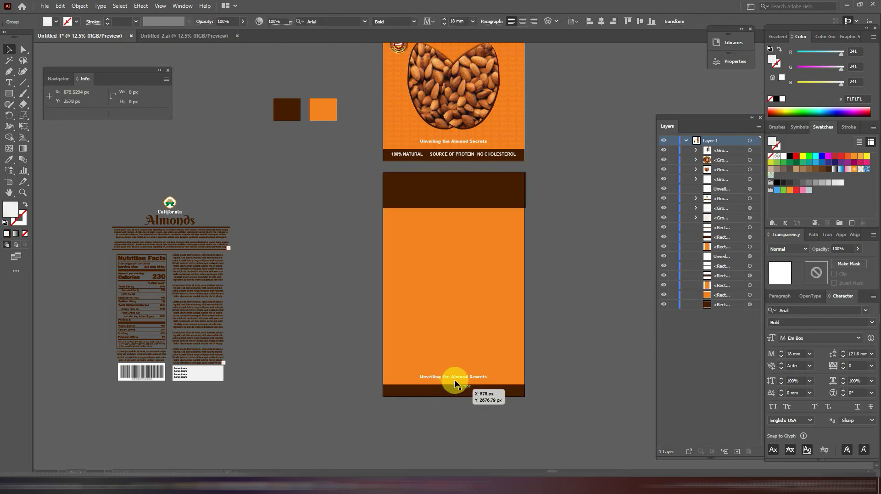
key("ctrl+shift+a")
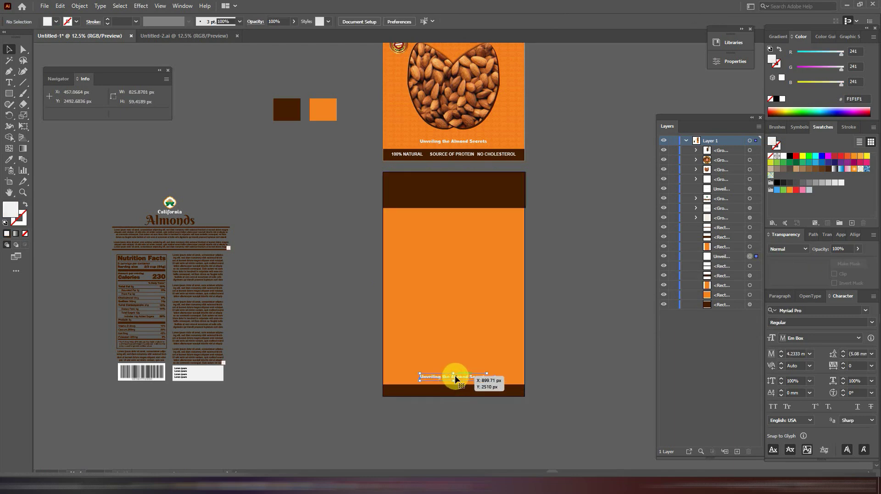
left_click(456, 377)
key("Delete")
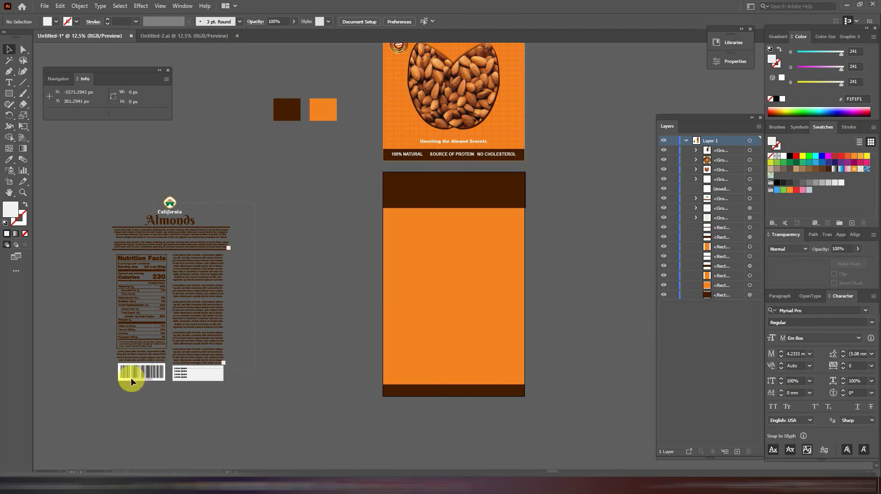
Step: Move the nutrition facts and barcode label group onto the second artboard
left_click_drag(162, 330, 445, 331)
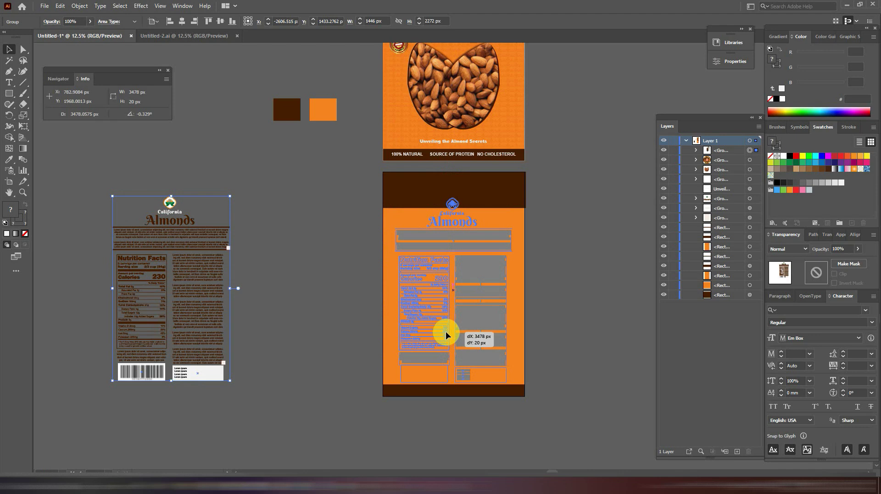
left_click_drag(446, 335, 446, 329)
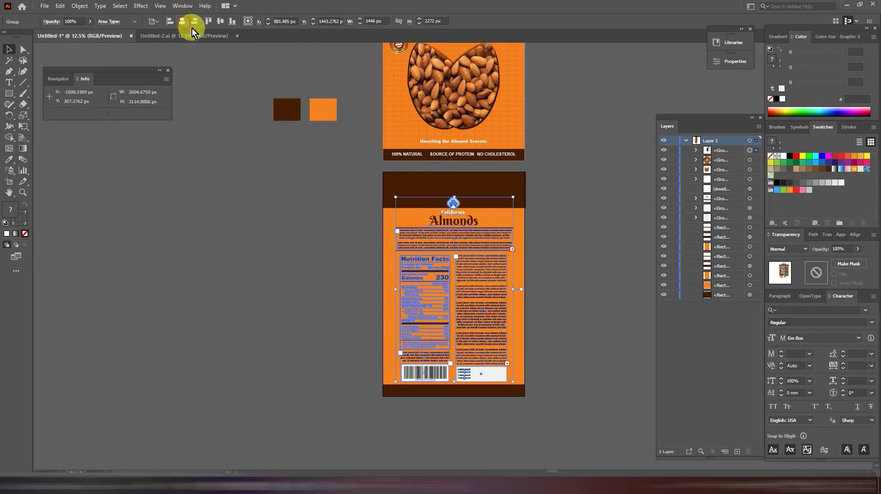
left_click(579, 236)
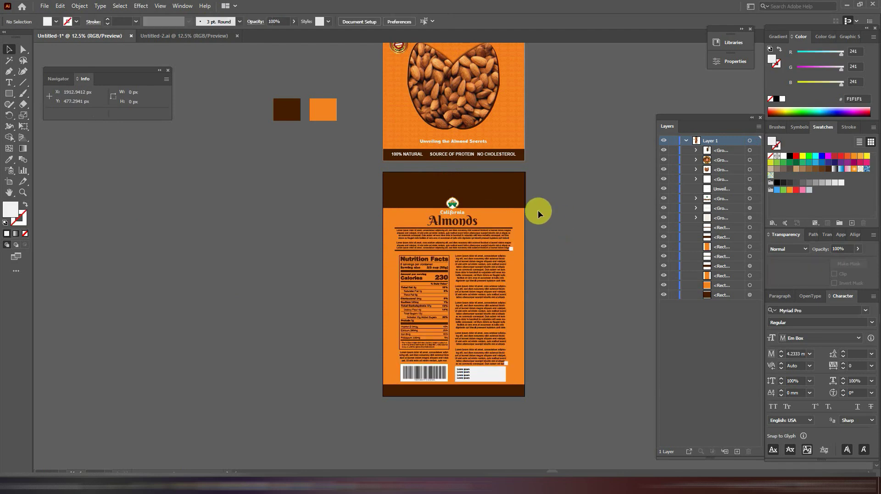
Step: Delete the brown bottom strip and shift the back label group about 102 px lower
left_click(499, 253)
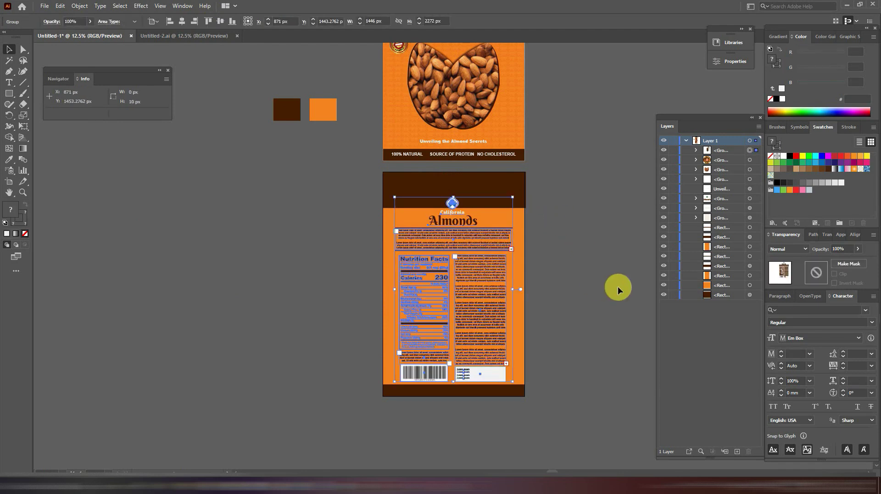
key("shift+Down")
key("shift+Down")
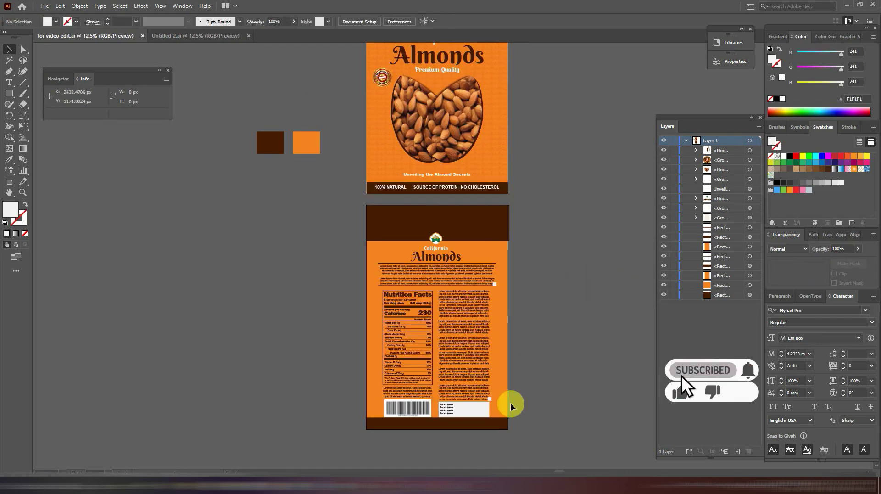
key("Delete")
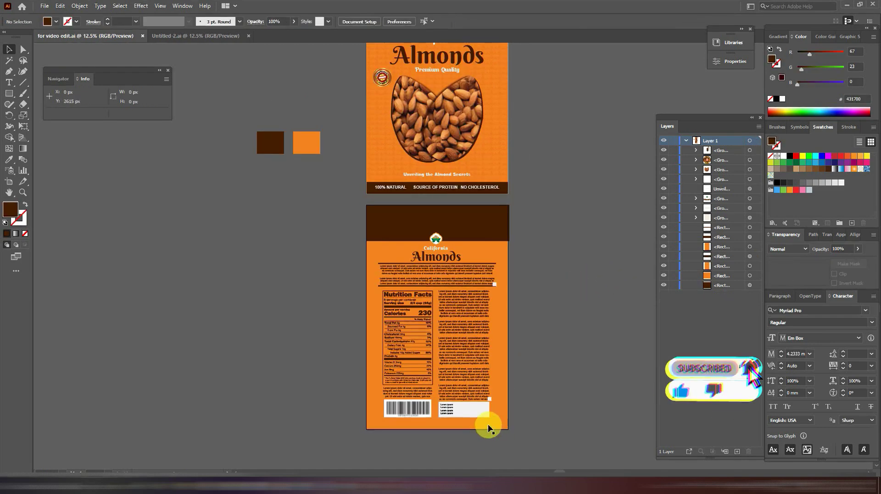
left_click_drag(465, 340, 467, 349)
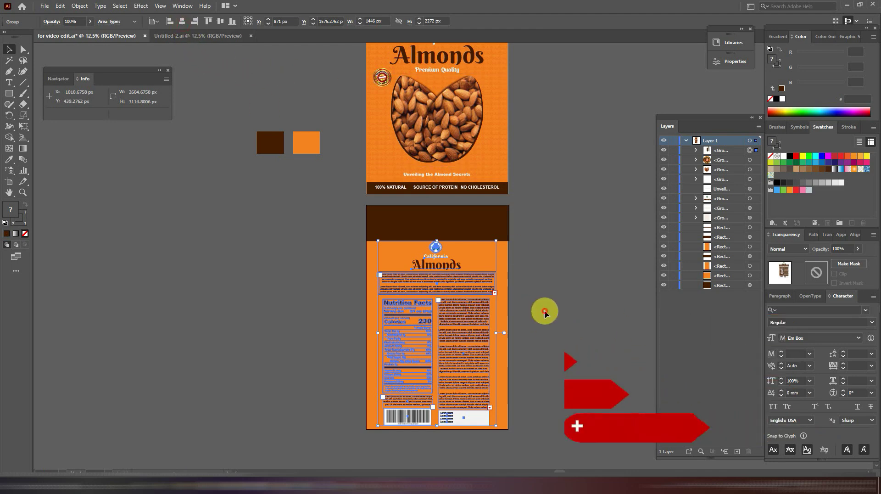
left_click(544, 310)
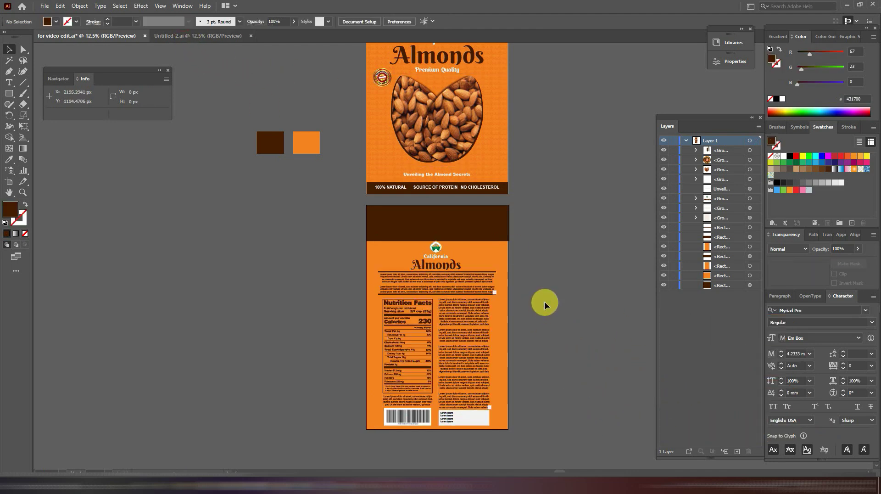